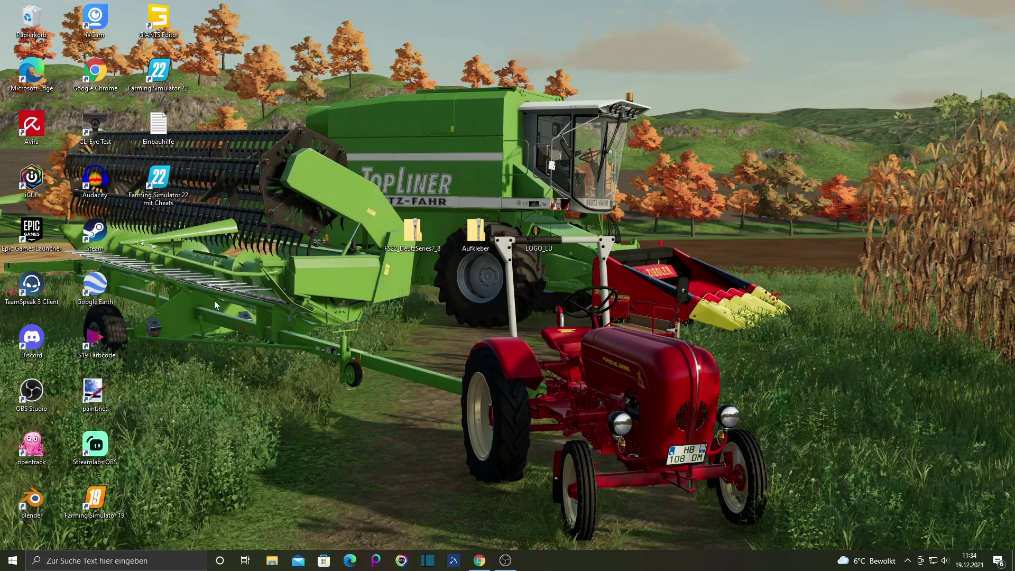
Extract all files from the FS22_DeutzSeries7_8 ZIP archive into a folder of the same name on the desktop
click(413, 236)
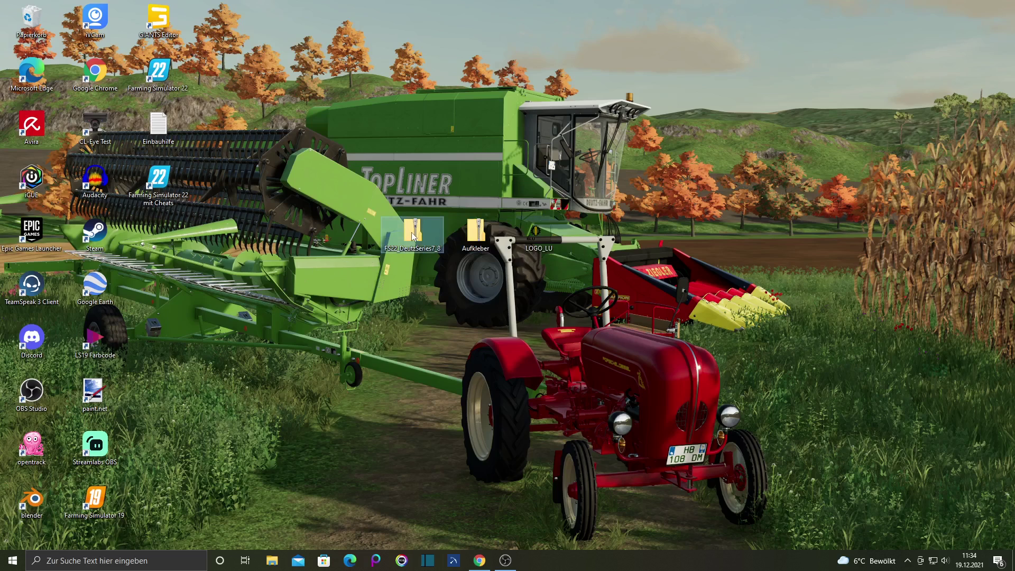
right_click(413, 232)
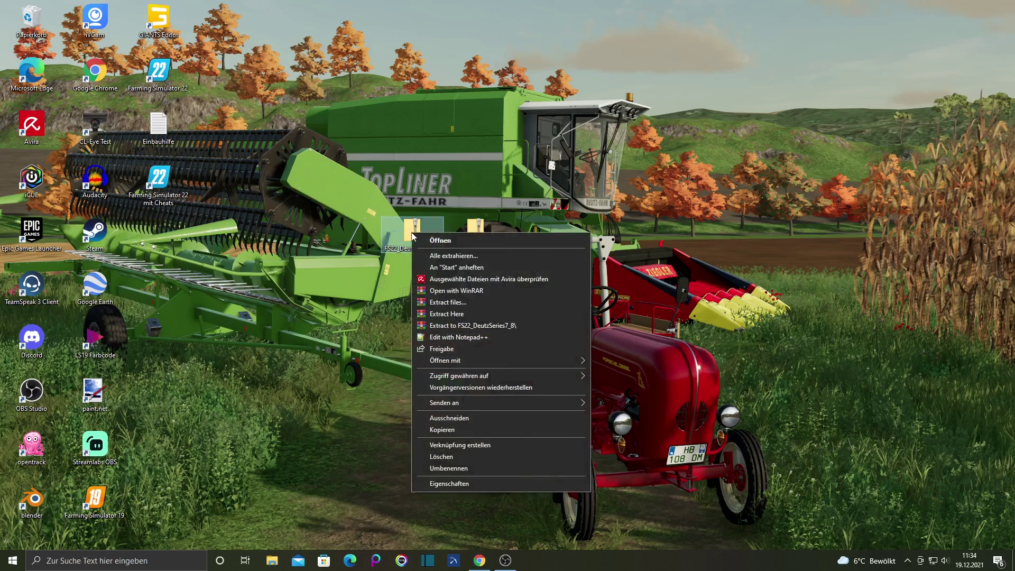
click(435, 255)
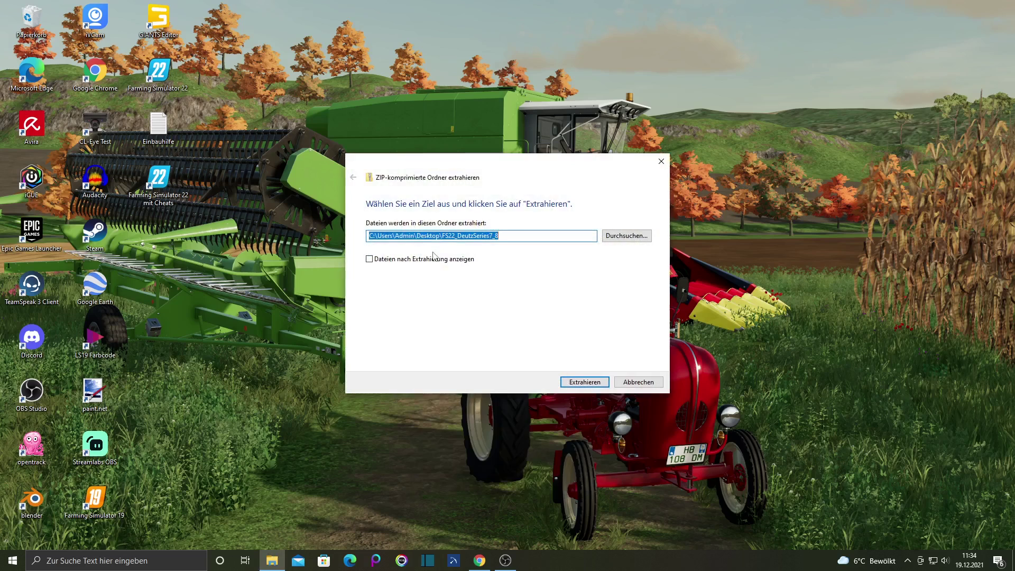
click(582, 382)
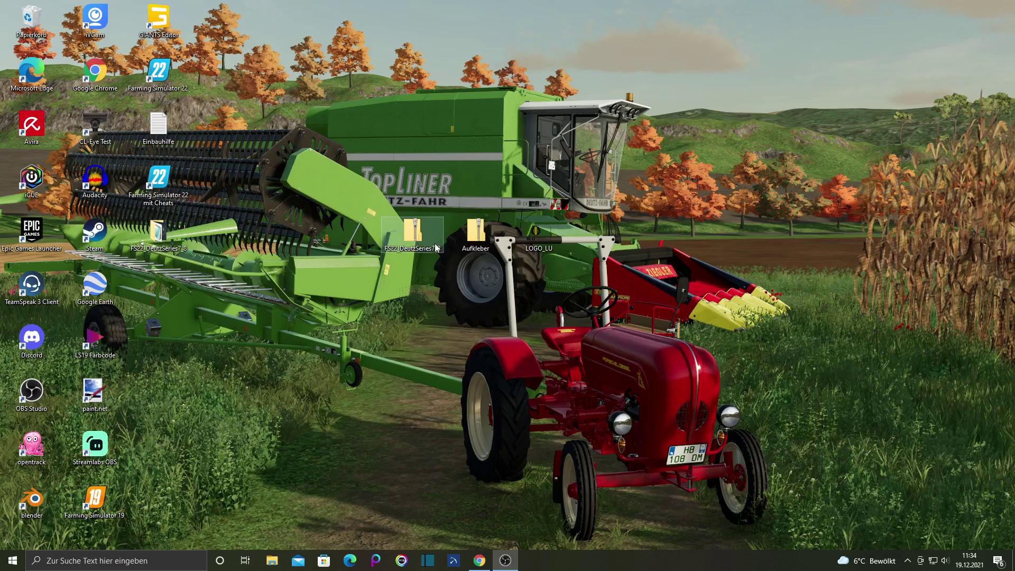
Delete the FS22_DeutzSeries7_8 ZIP archive and move the extracted folder to its place beside the Aufkleber archive
click(408, 237)
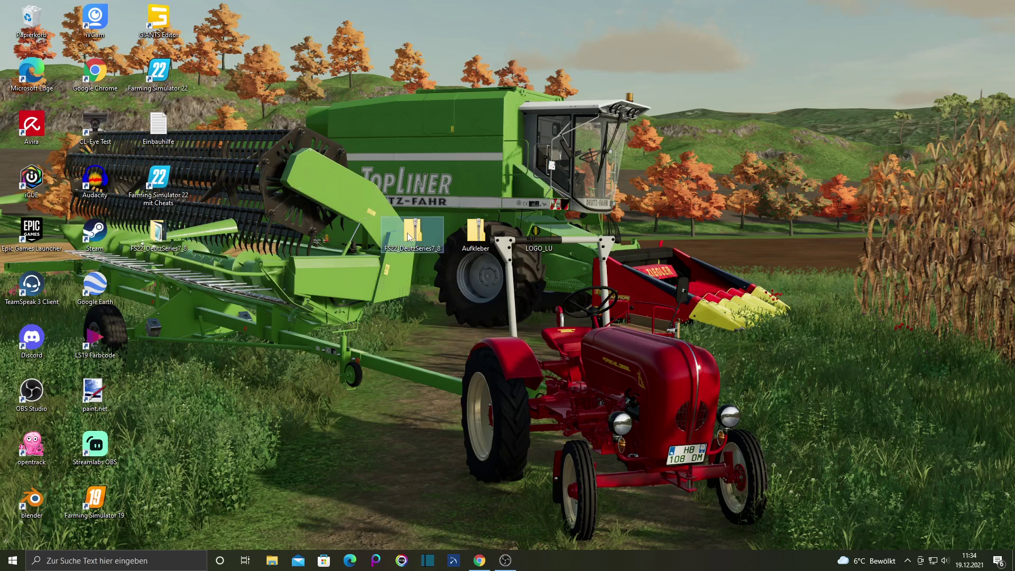
right_click(409, 237)
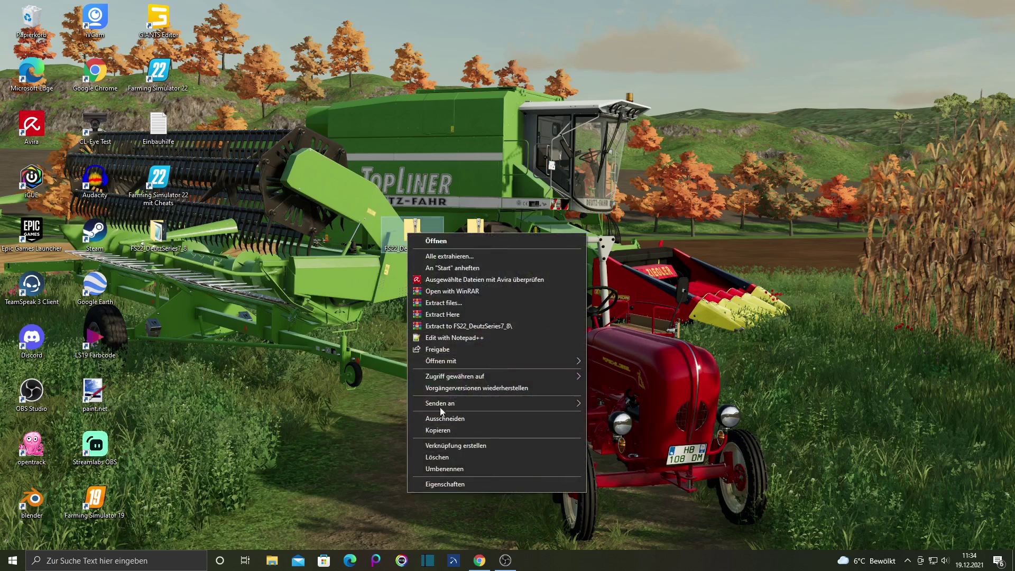
click(443, 458)
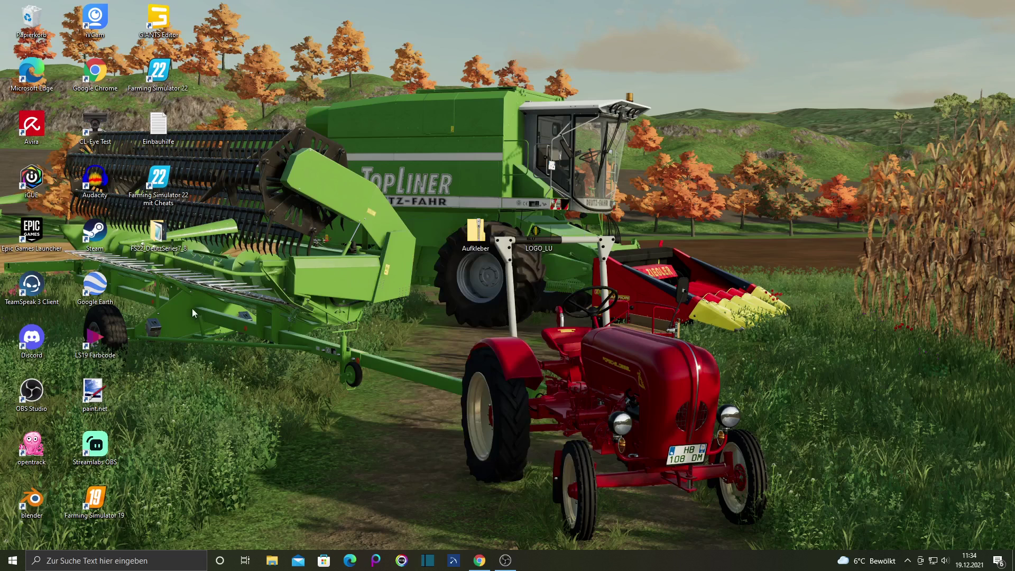
drag(157, 233, 423, 234)
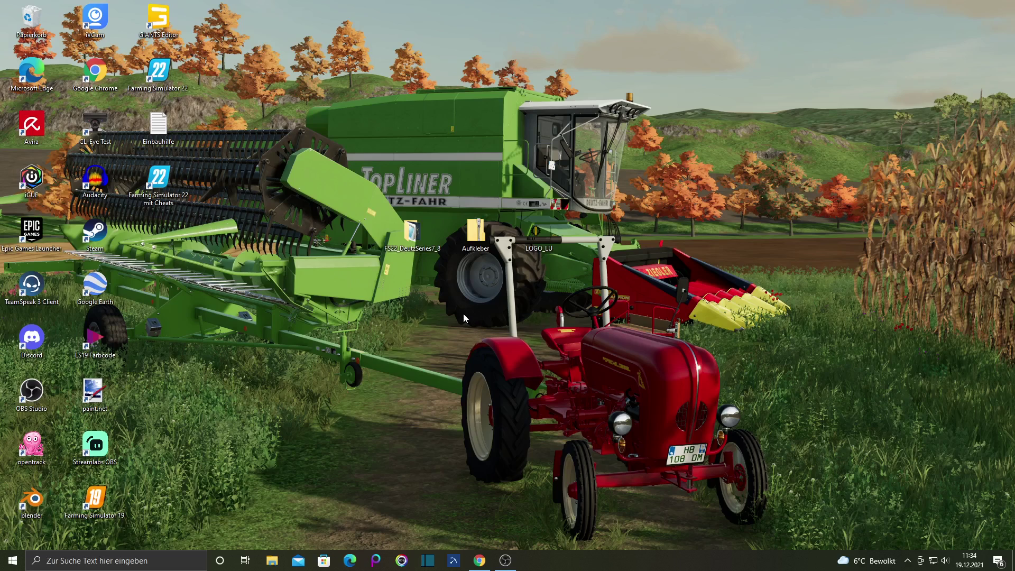
Copy the Aufkleber(Quadrat) folder from the Aufkleber archive into the extracted FS22_DeutzSeries7_8 folder
double_click(476, 231)
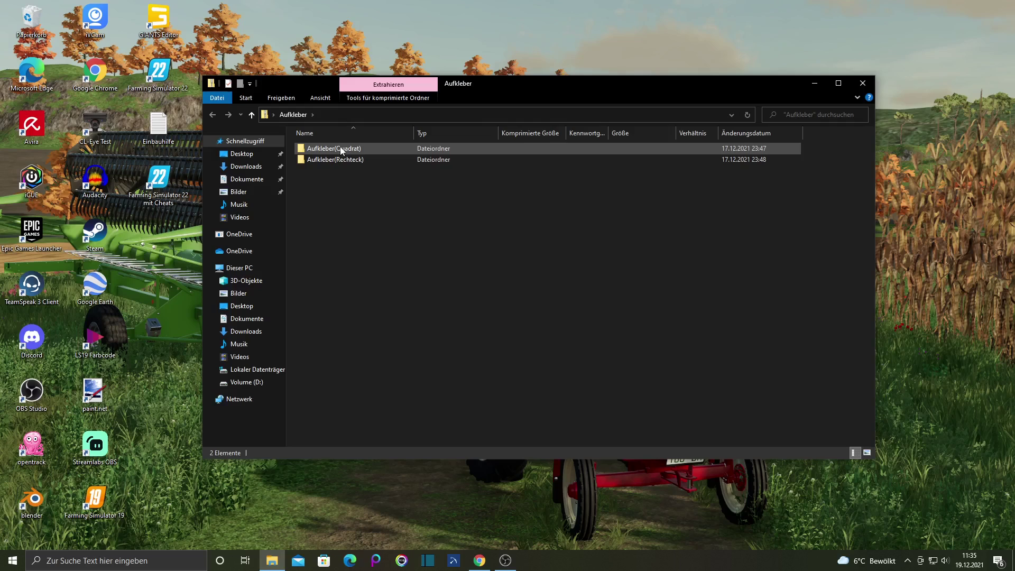
right_click(341, 147)
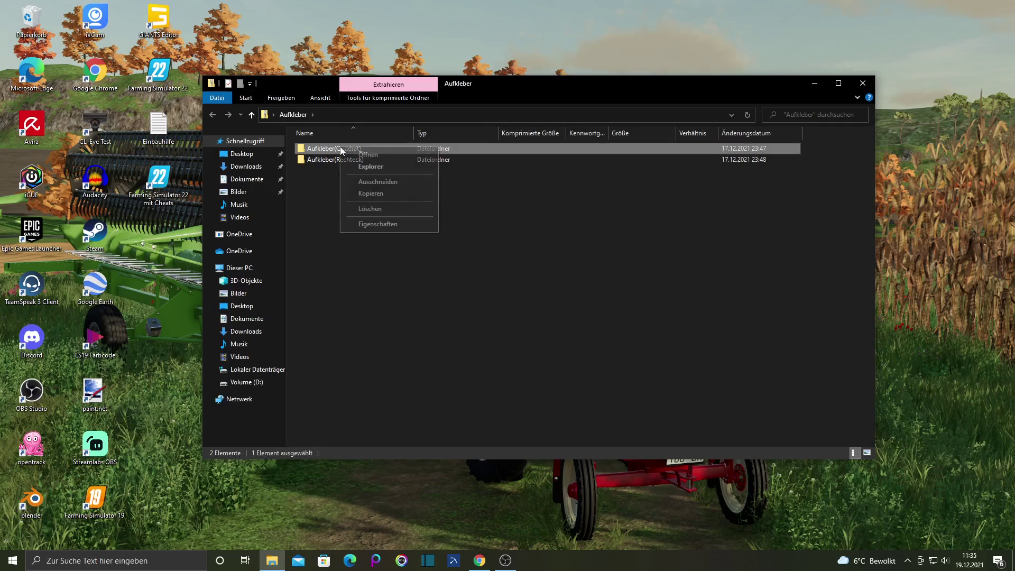
click(378, 197)
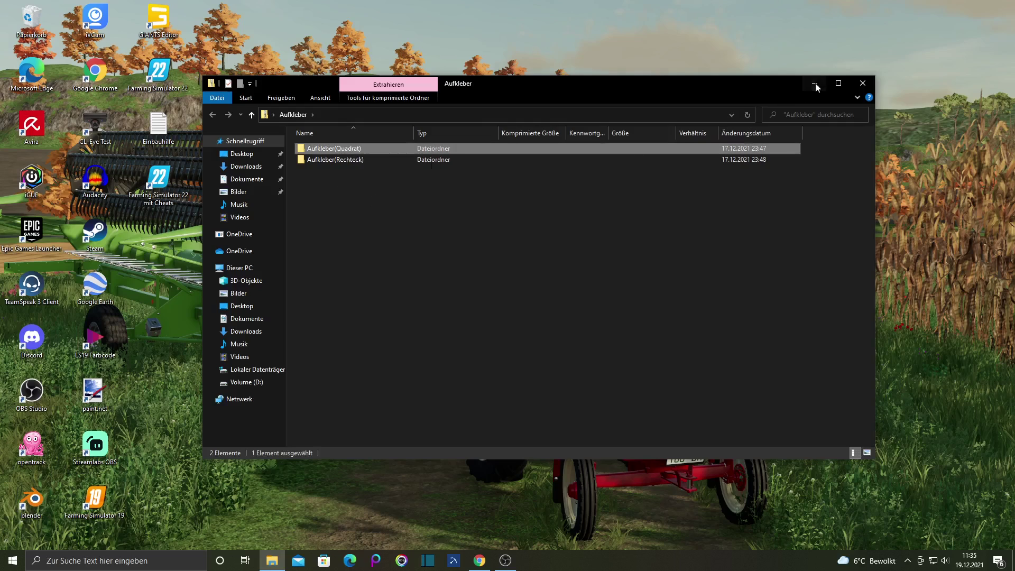
click(815, 83)
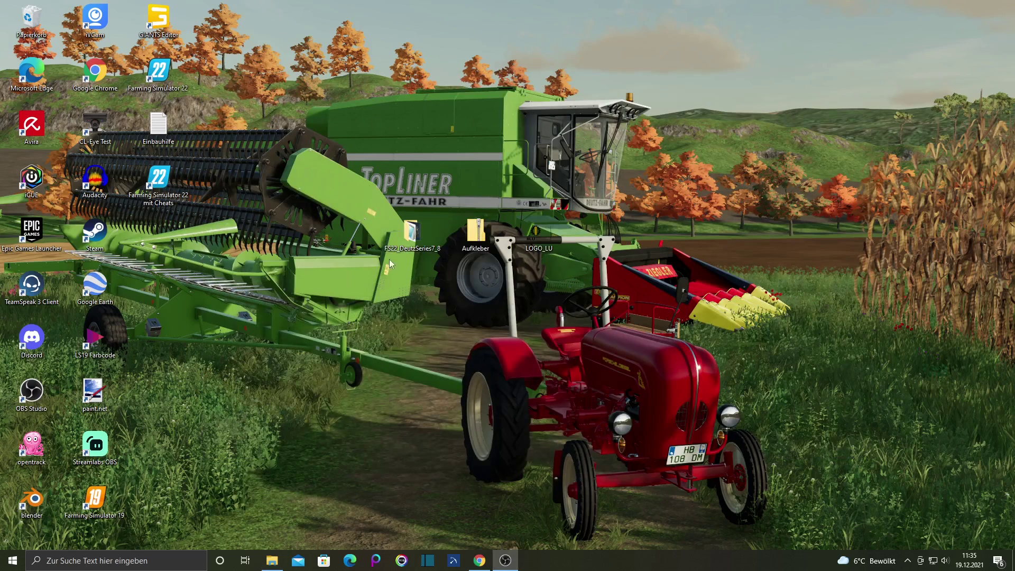
click(407, 233)
double_click(407, 232)
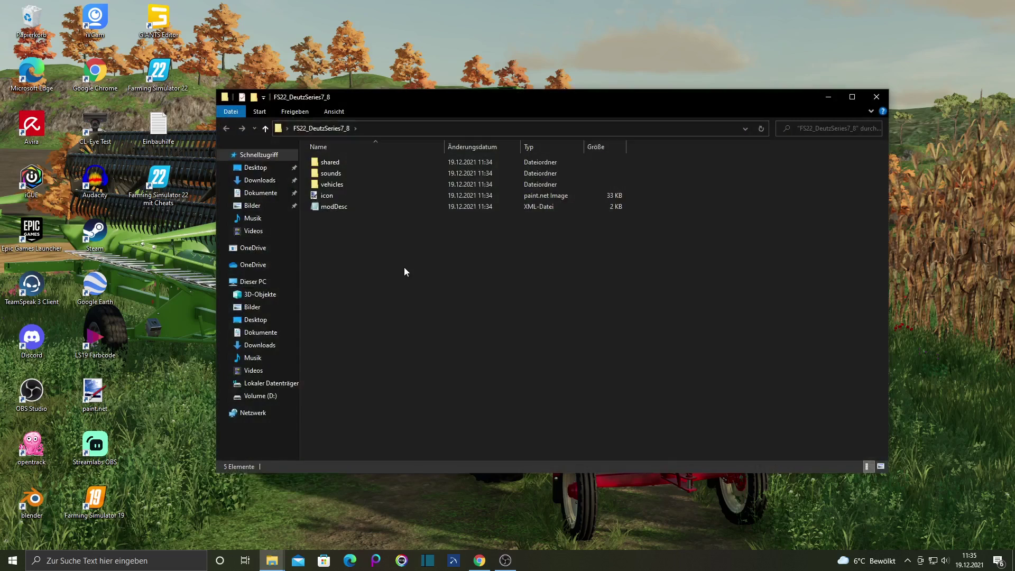
right_click(403, 267)
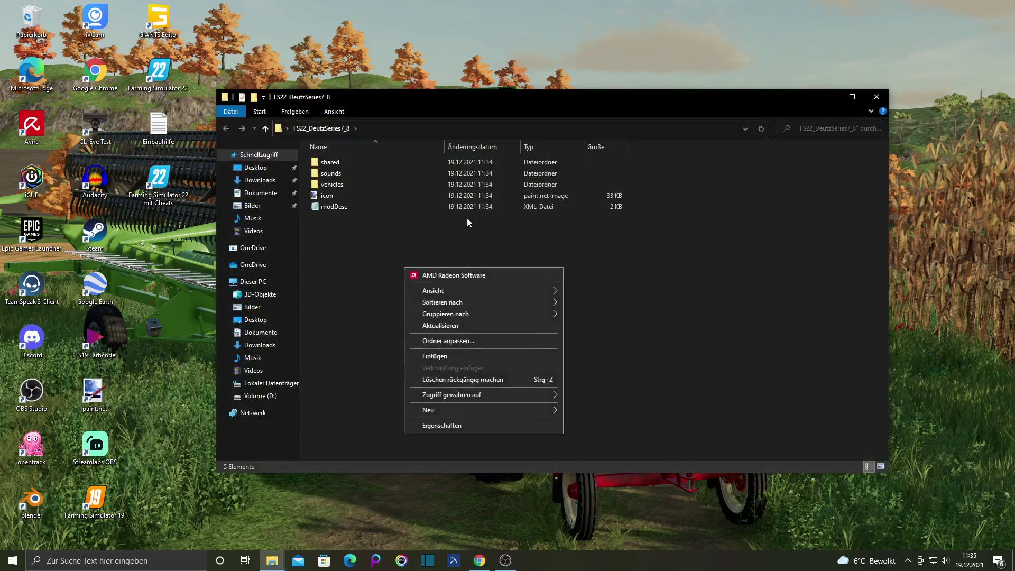
click(445, 356)
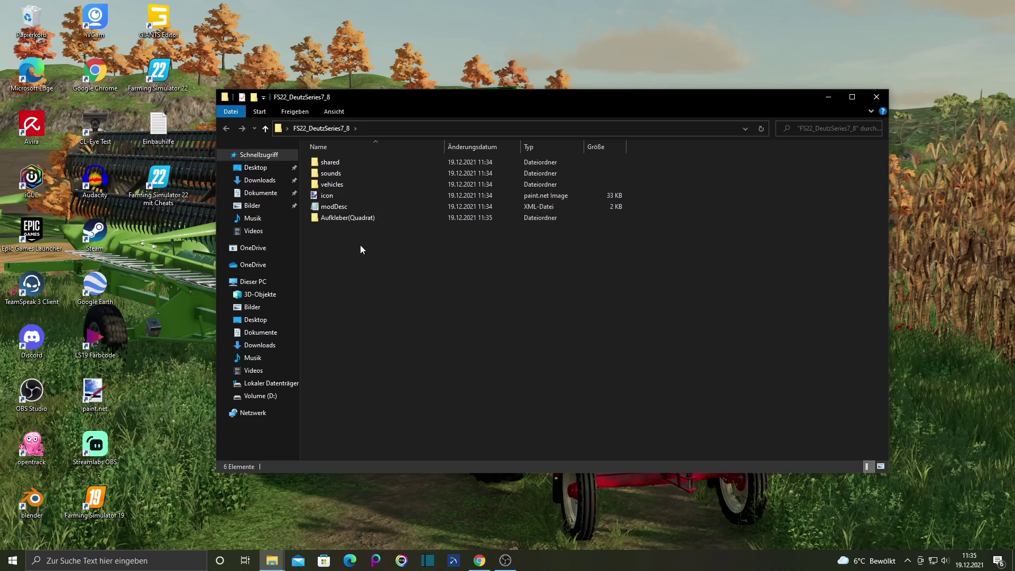
Open the Aufkleber(Quadrat) image from the copied Aufkleber(Quadrat) folder in paint.net
double_click(353, 218)
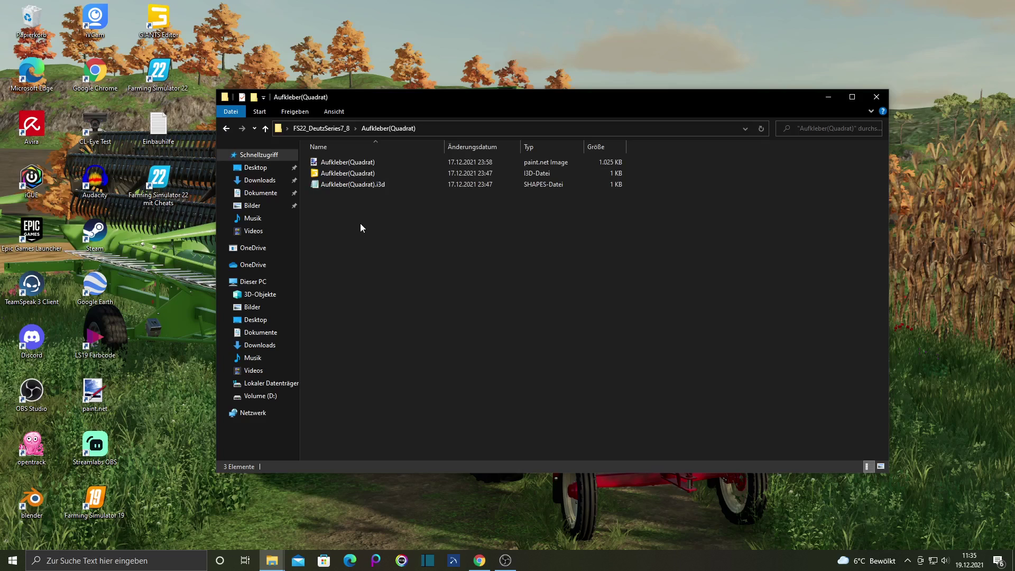
right_click(354, 164)
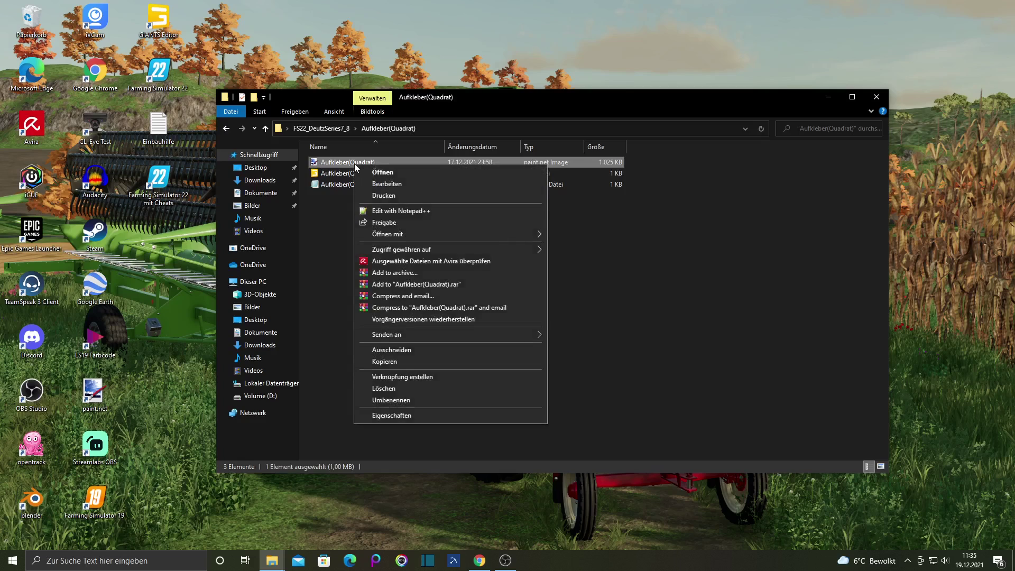
mouse_move(499, 237)
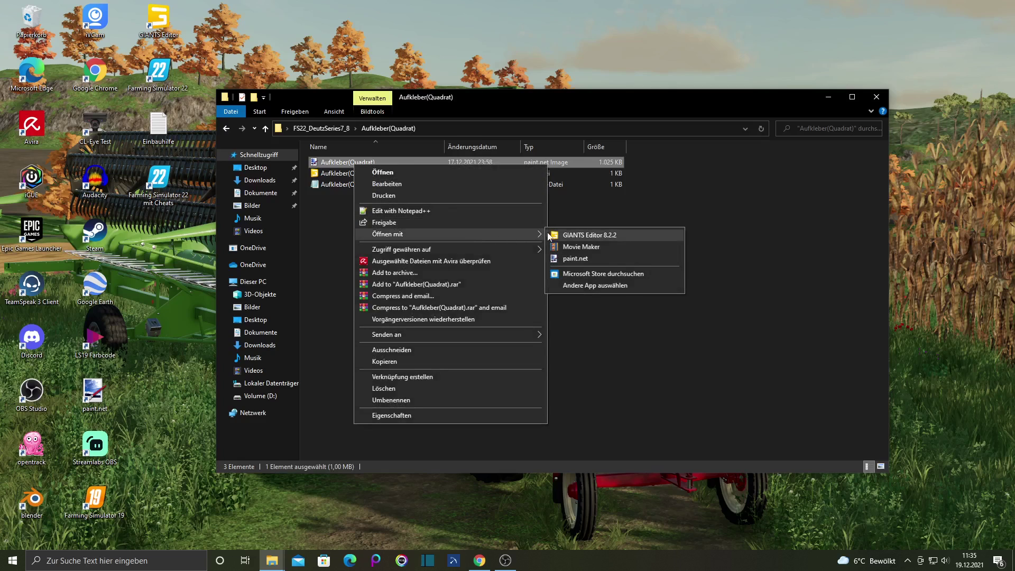
click(557, 256)
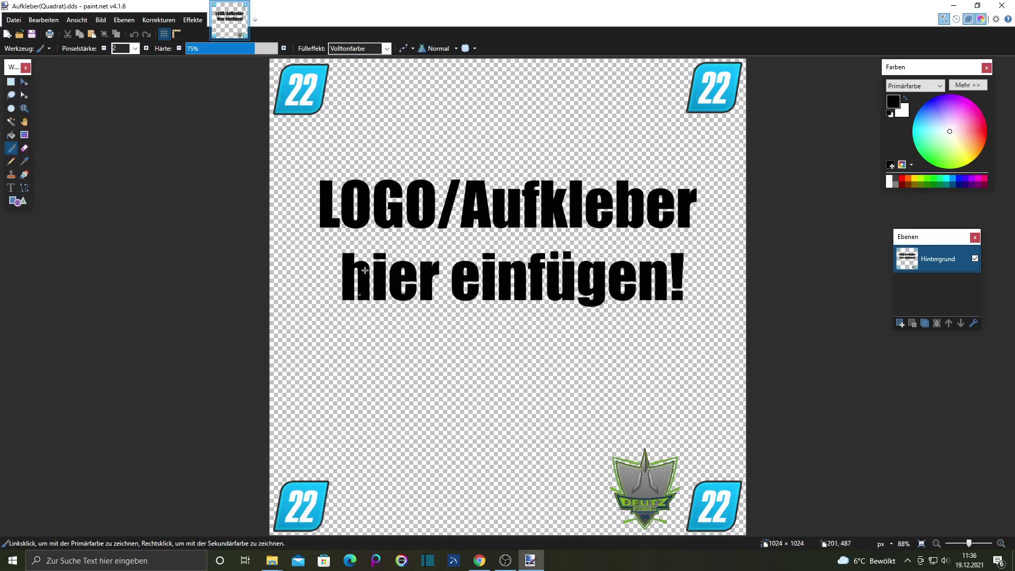
Select the whole sticker template and delete its placeholder content, leaving an empty transparent canvas
click(40, 20)
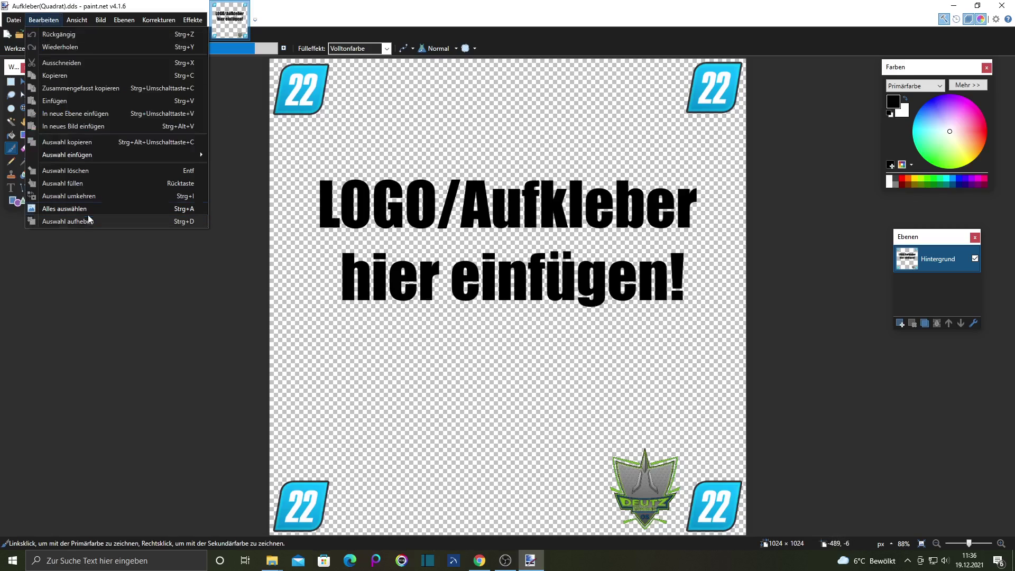
click(90, 209)
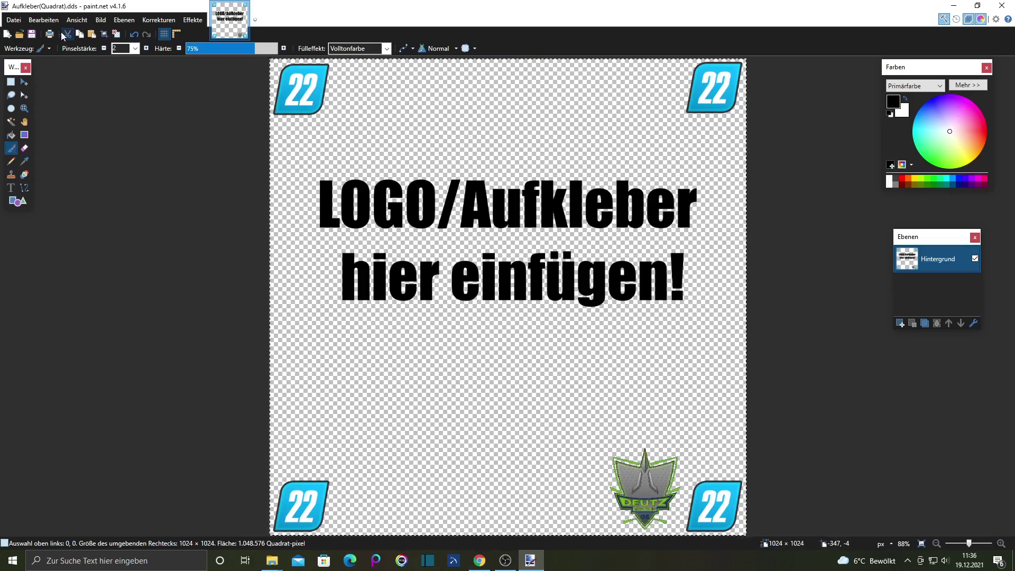
click(50, 21)
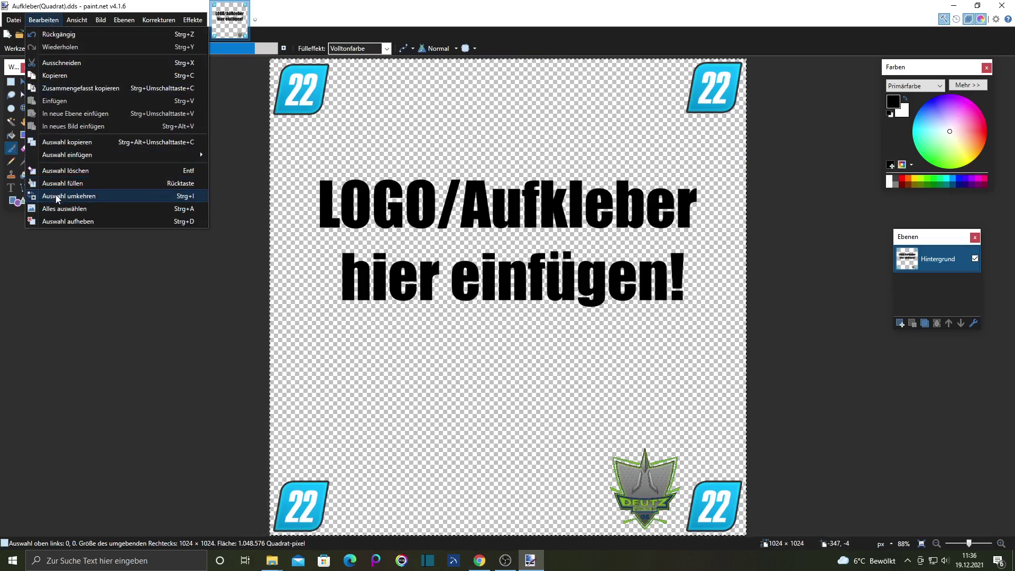
click(64, 171)
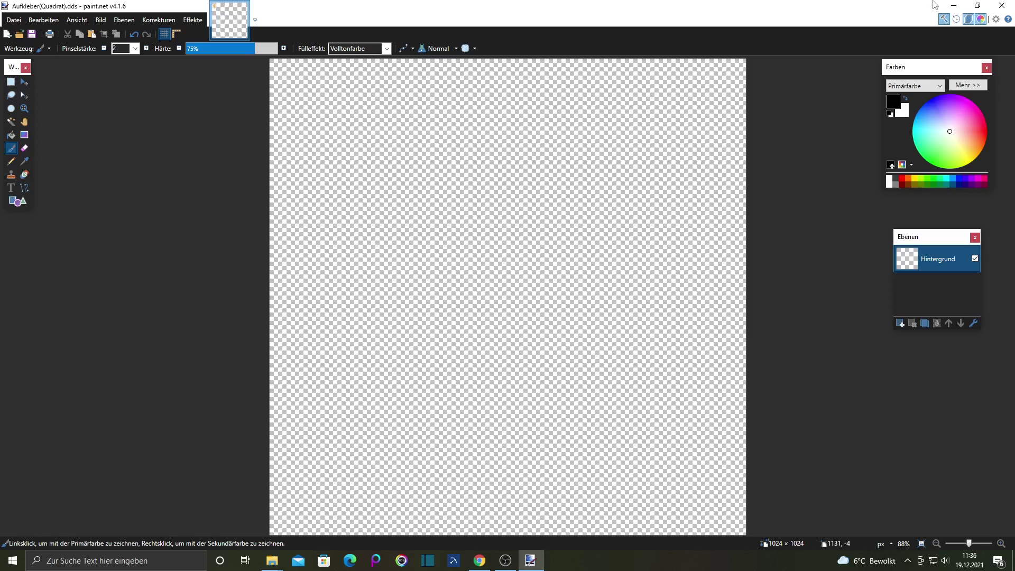
Open the LOGO_LU image from the desktop in paint.net
click(954, 6)
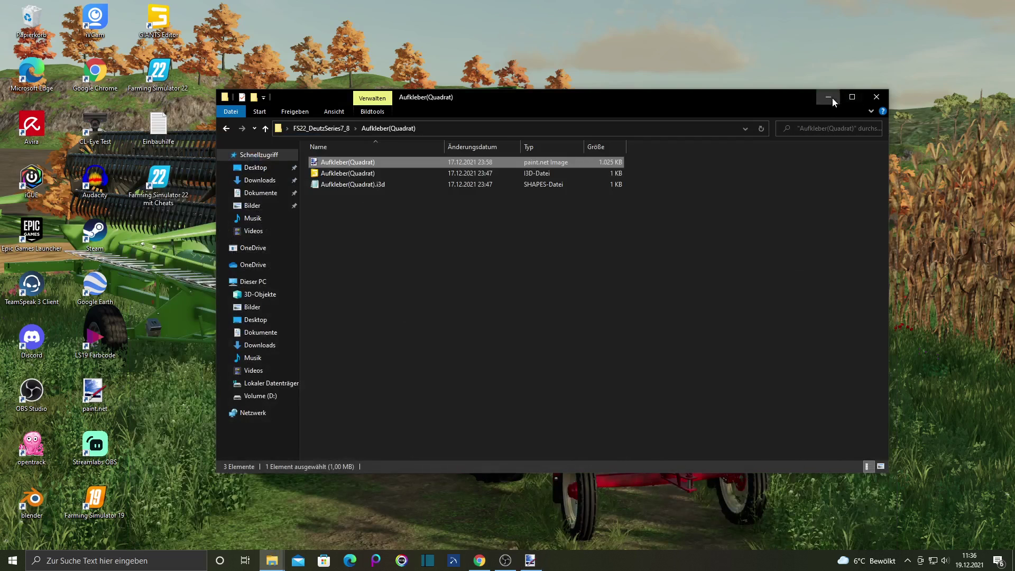
click(828, 97)
right_click(546, 233)
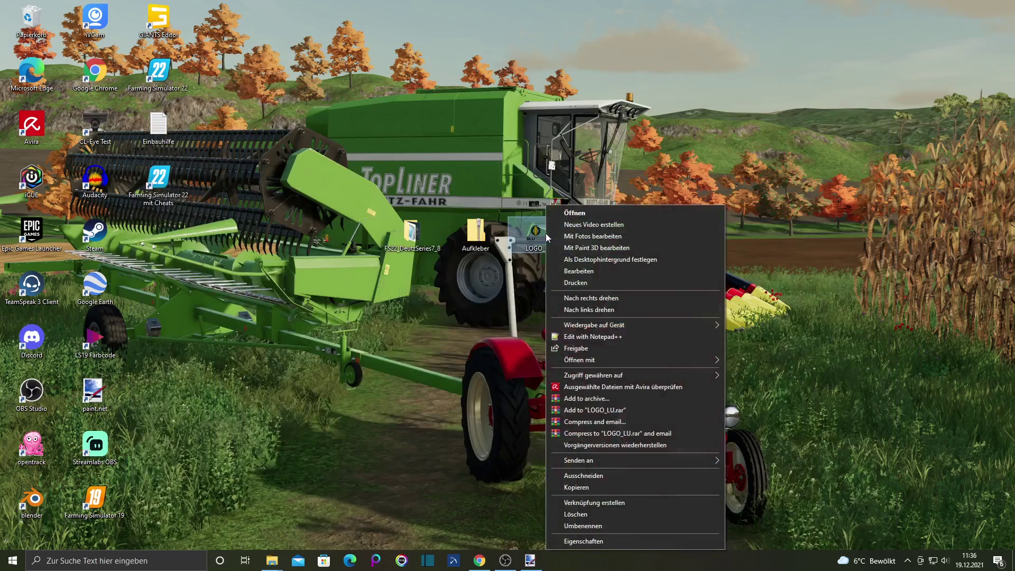
mouse_move(594, 358)
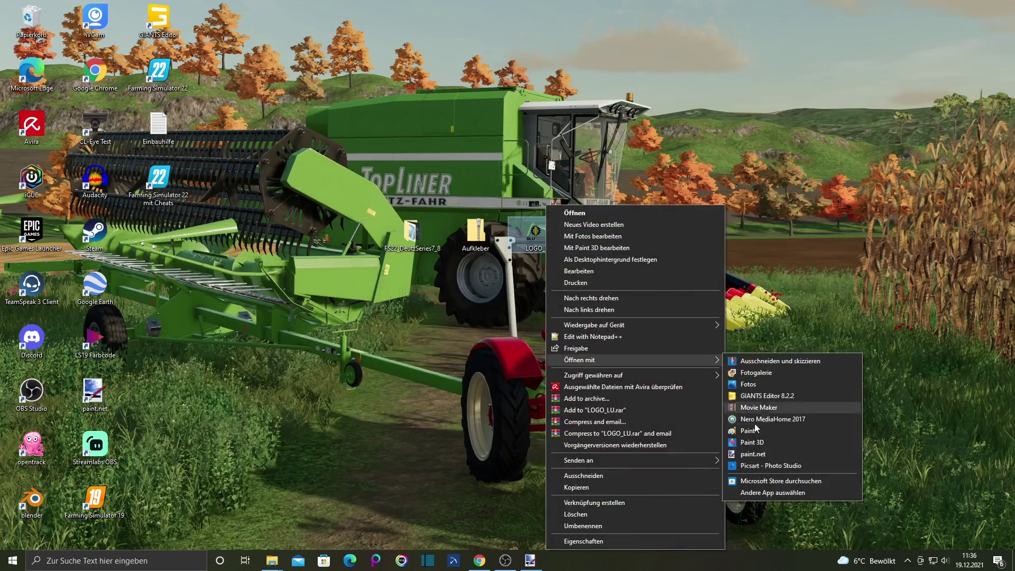
click(757, 455)
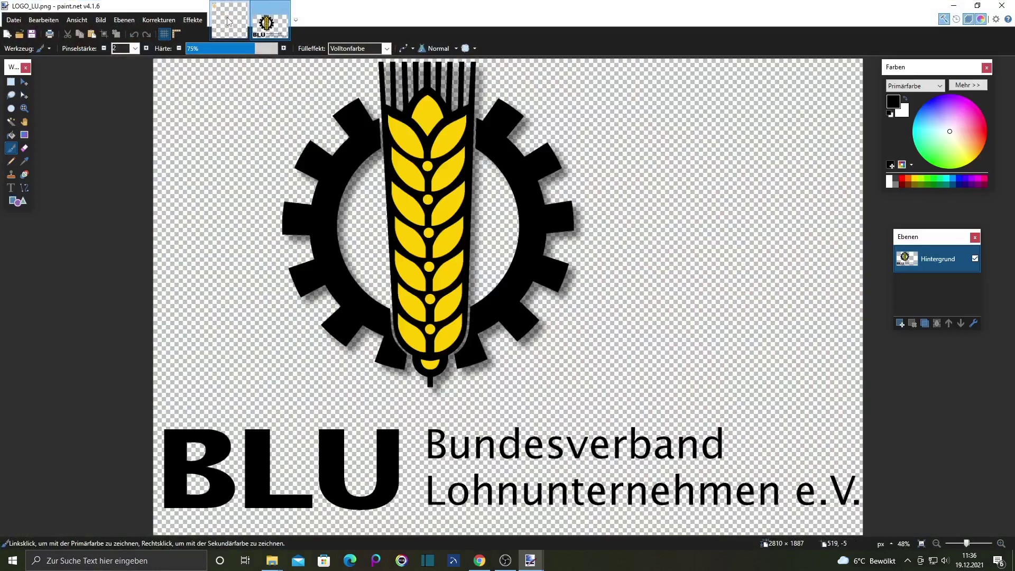
Select the entire LOGO_LU image and copy it
click(42, 21)
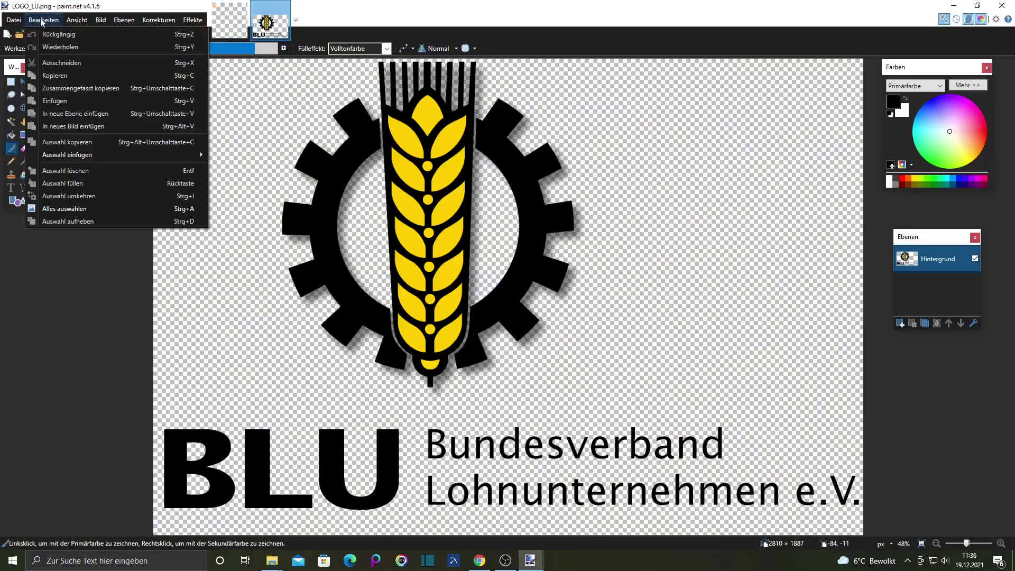
click(64, 209)
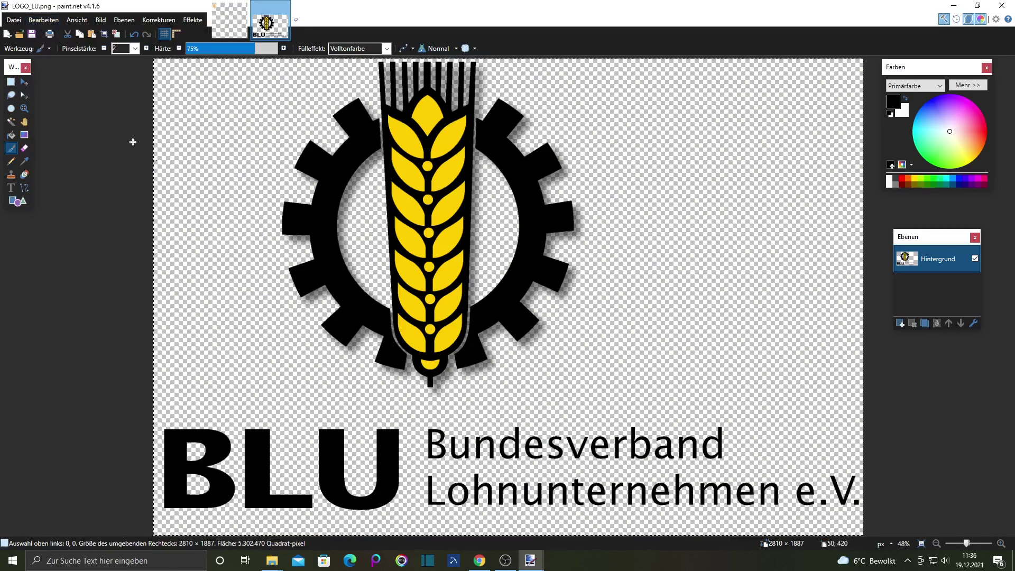
click(47, 24)
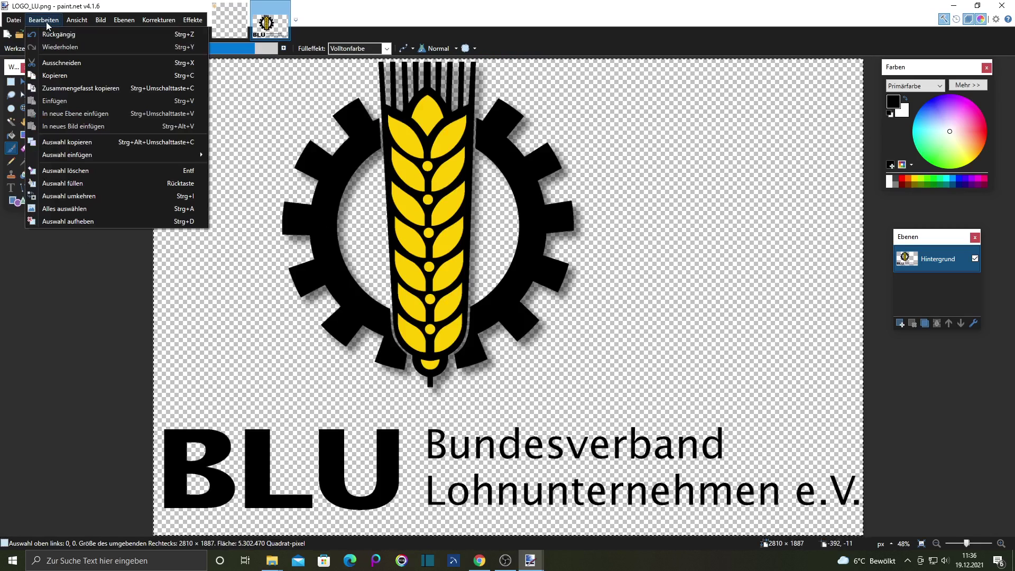
click(55, 74)
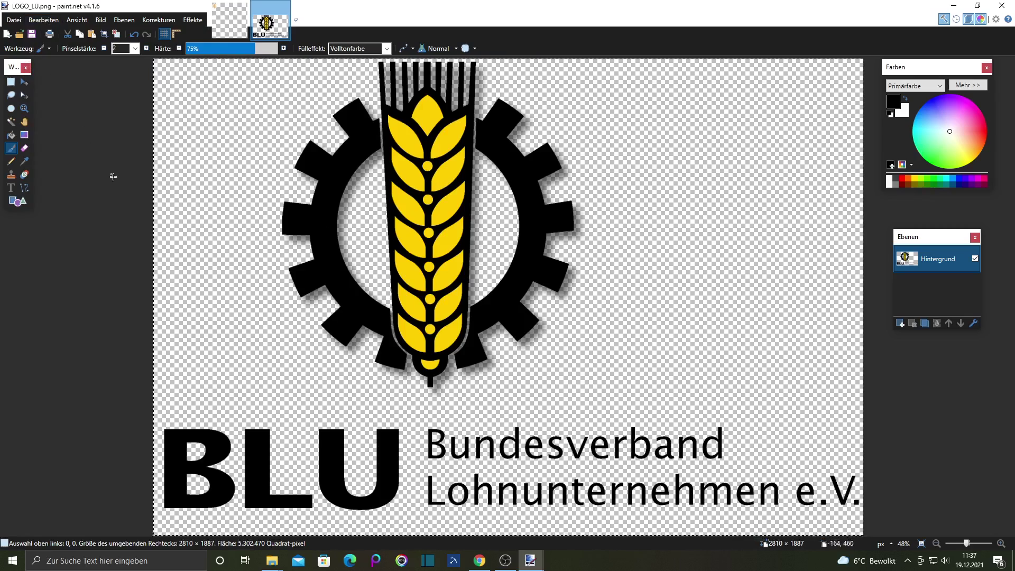
Paste the copied logo into Aufkleber(Quadrat).dds while keeping the current canvas size
click(227, 22)
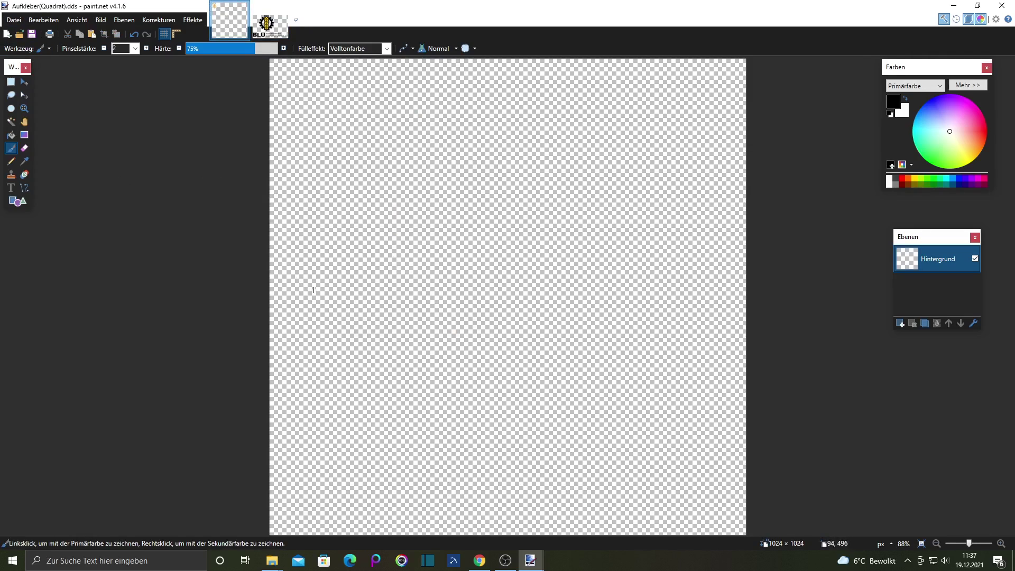
click(44, 20)
click(47, 99)
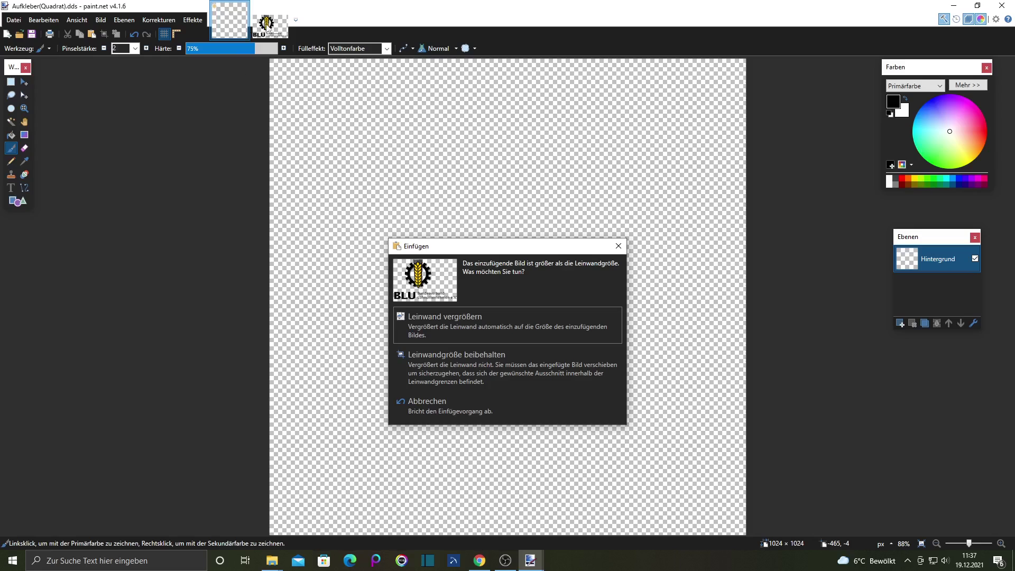
click(456, 365)
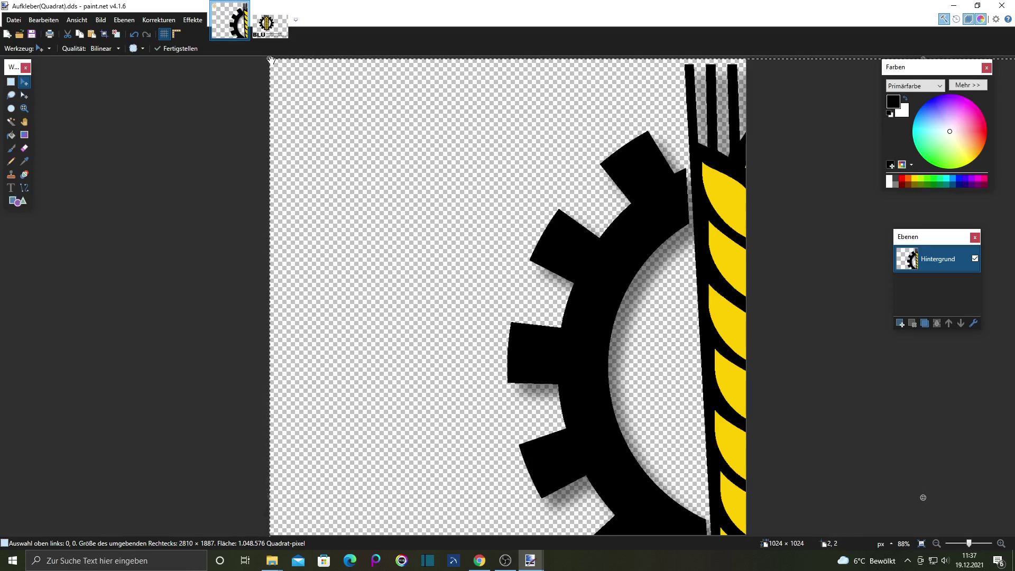
Scale the pasted logo down to 808 × 523 pixels, place it in the upper part of the canvas and deselect it
drag(271, 60, 723, 433)
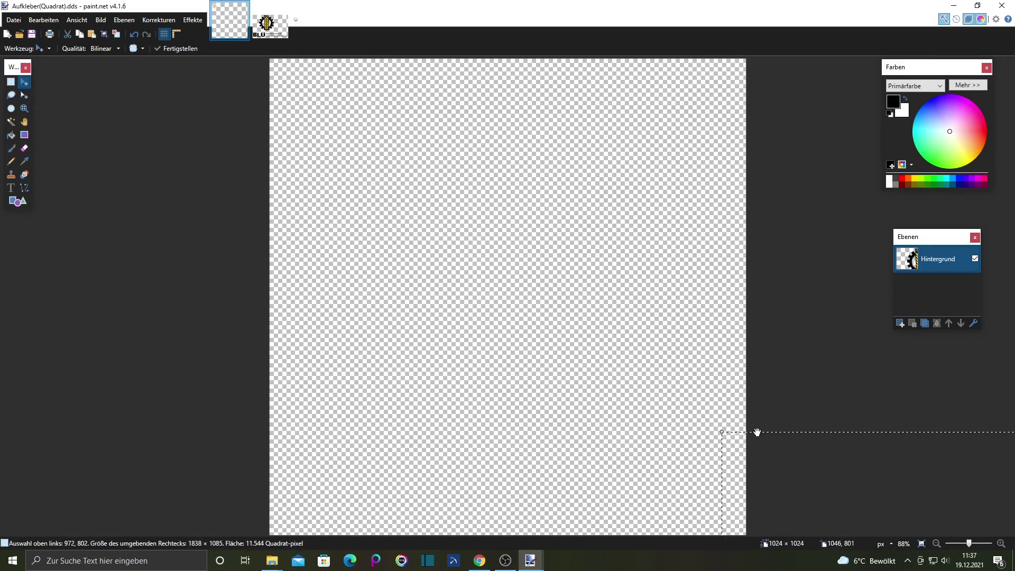
drag(843, 490, 419, 195)
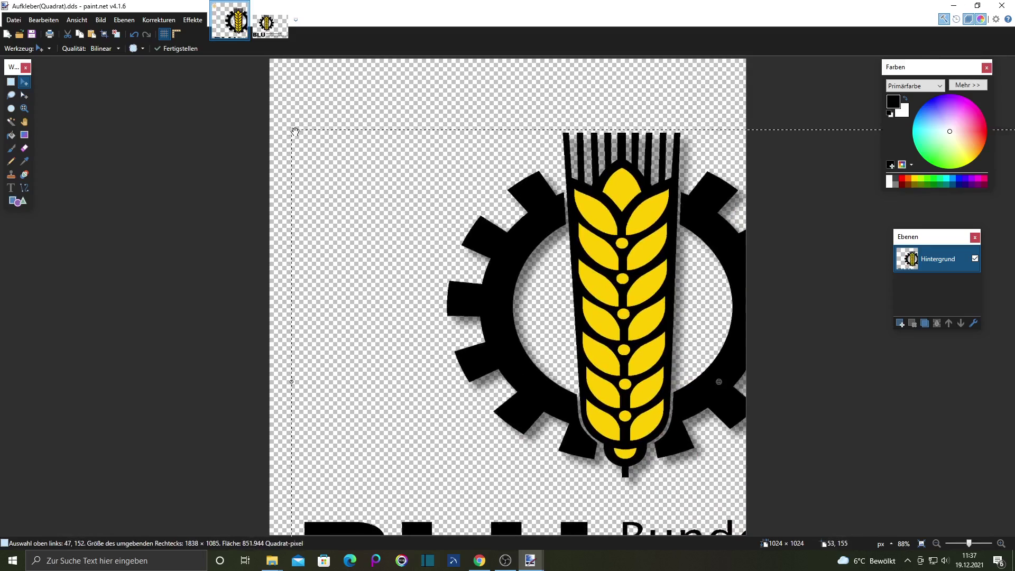
drag(295, 131, 833, 421)
key(ctrl+z)
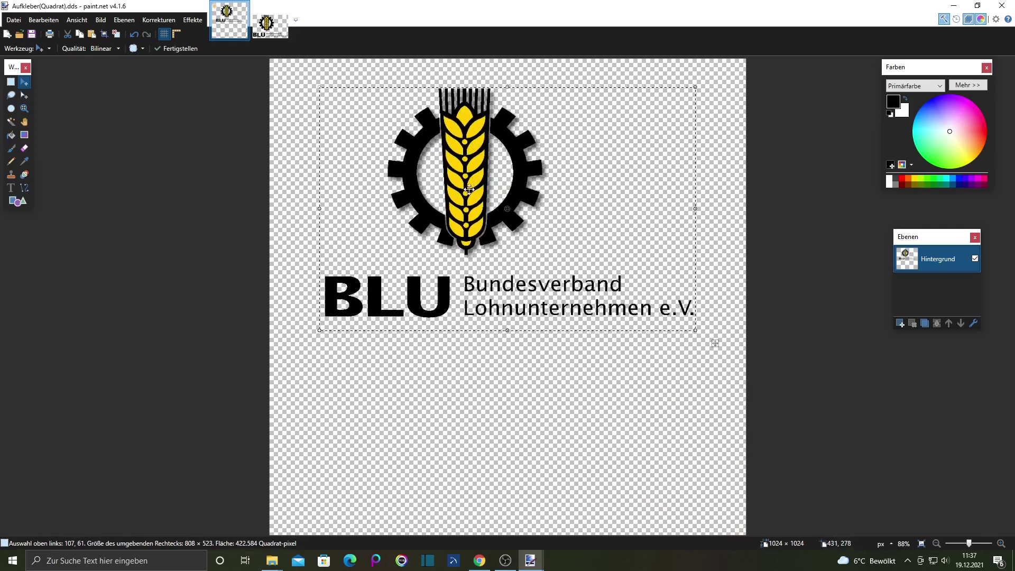
key(ctrl+d)
mouse_move(468, 186)
mouse_down()
mouse_move(473, 174)
mouse_move(474, 186)
mouse_up()
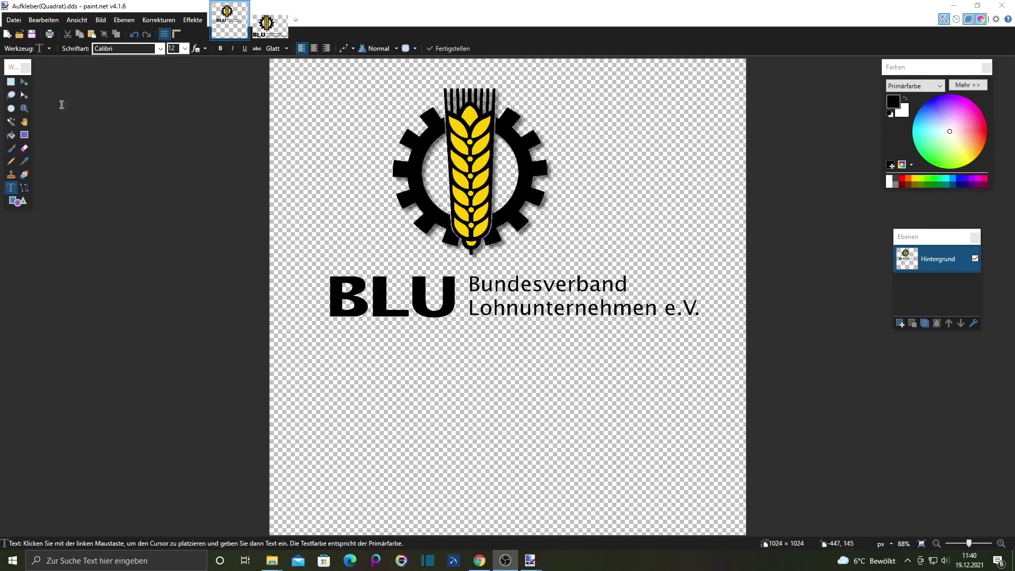
Select the whole canvas and add the red text "lOHNUNTERNEMHEN" below the logo
click(44, 20)
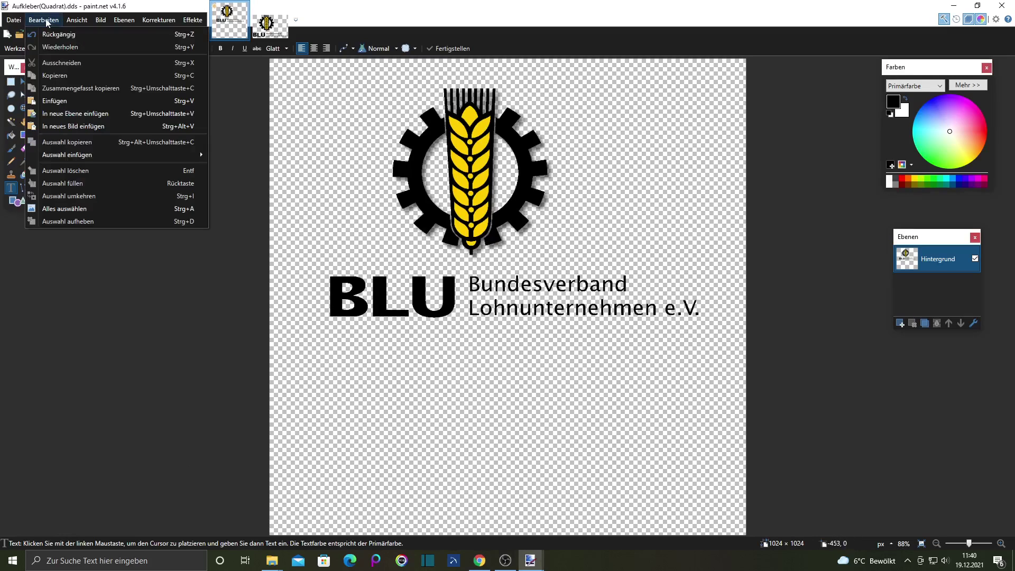
click(68, 208)
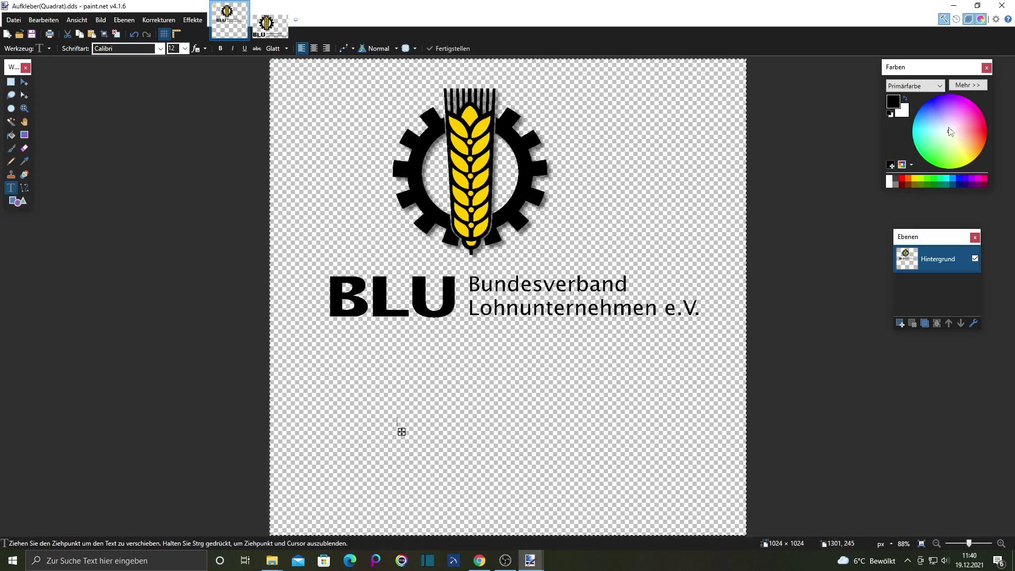
mouse_move(951, 136)
mouse_down()
mouse_move(976, 124)
mouse_move(952, 159)
mouse_move(938, 105)
mouse_move(969, 115)
mouse_move(935, 132)
mouse_move(965, 141)
mouse_move(983, 134)
mouse_up()
text(OHN)
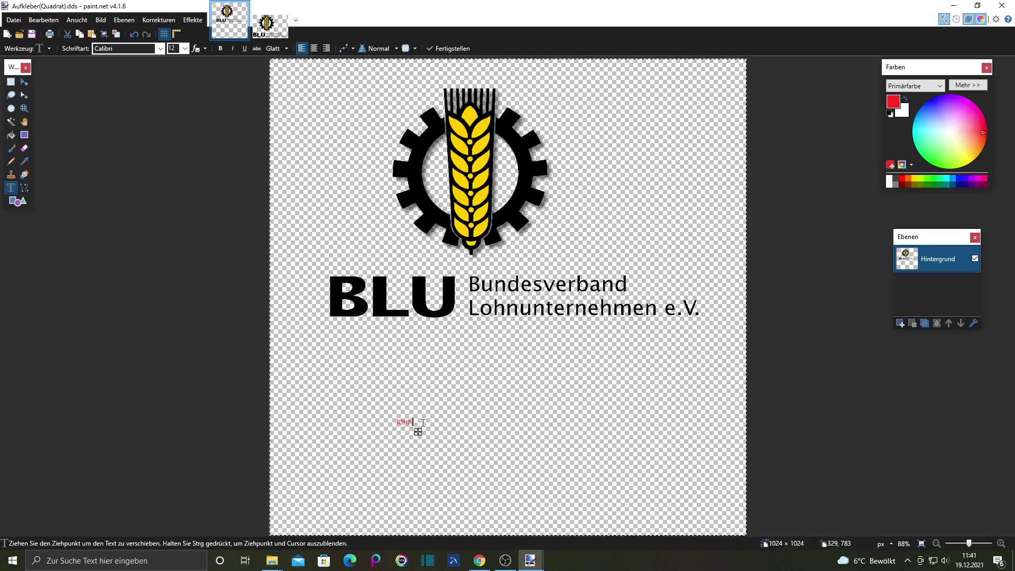
key(BackSpace)
key(BackSpace)
text(HNUNTERNEMHEN)
drag(467, 432, 505, 384)
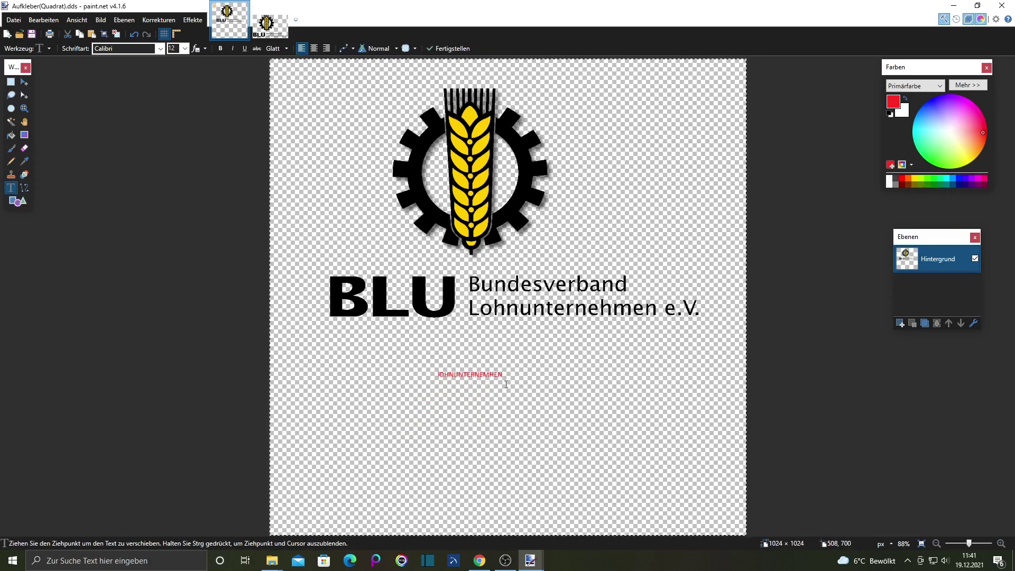
Set the text's font to Calibri and its size to 48
click(160, 48)
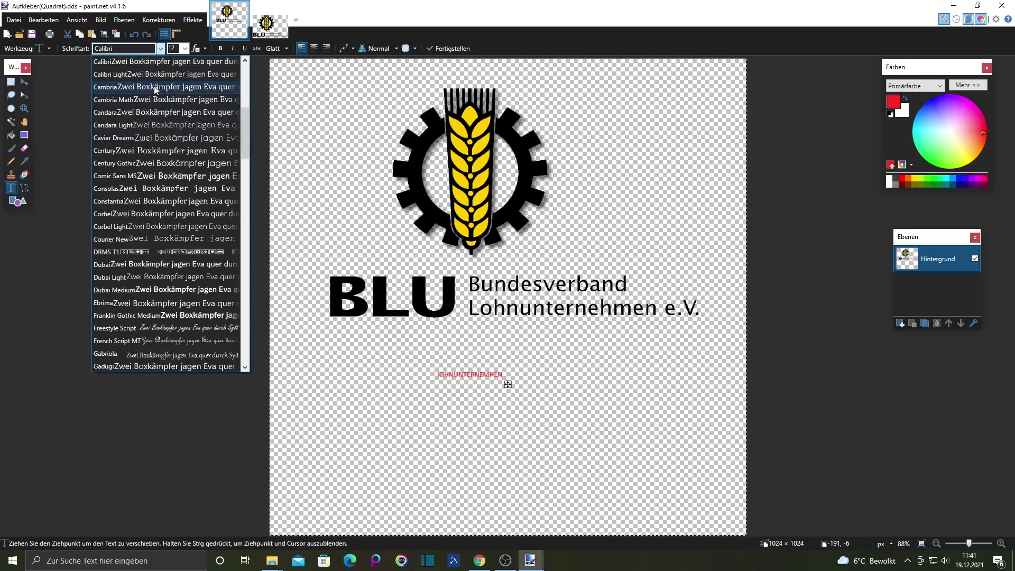
click(151, 61)
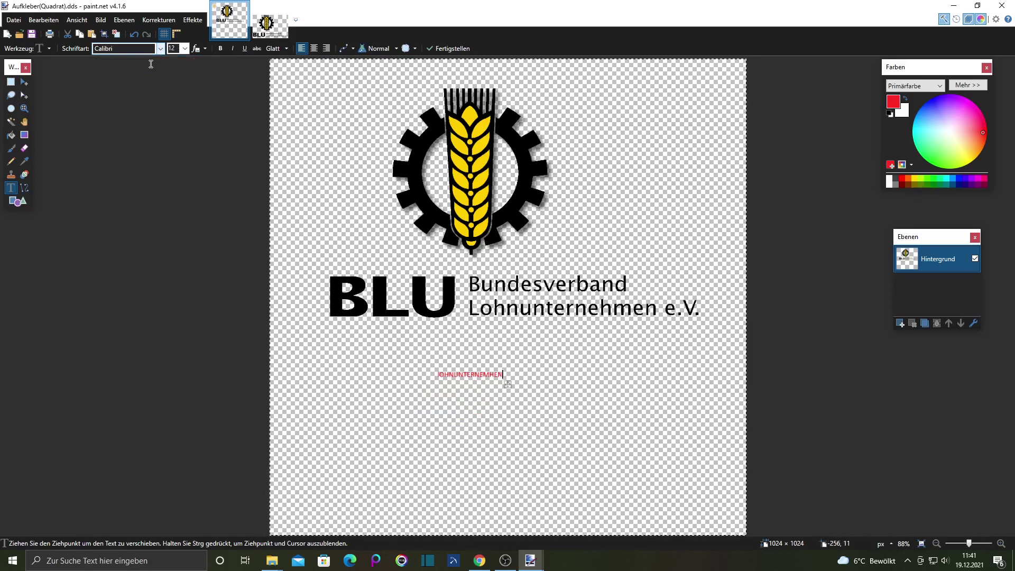
click(185, 49)
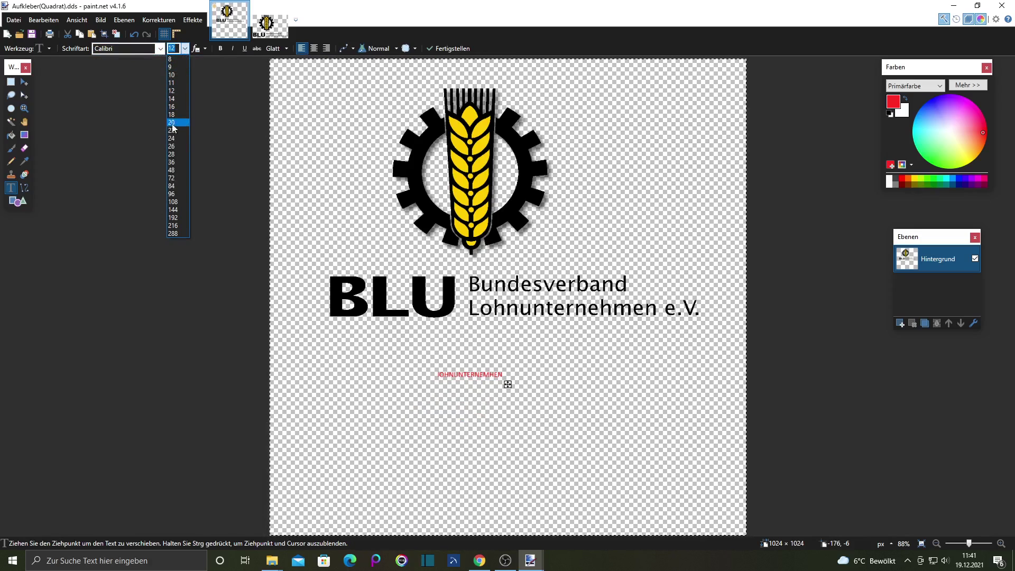
click(173, 170)
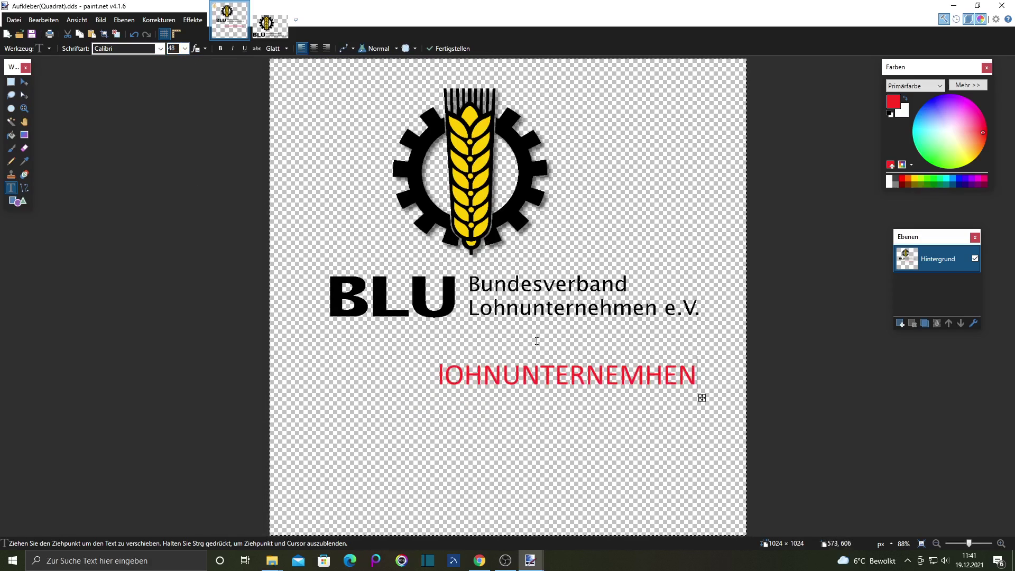
Correct the text's first letter to a capital L and centre the text just beneath the BLU lettering
click(464, 375)
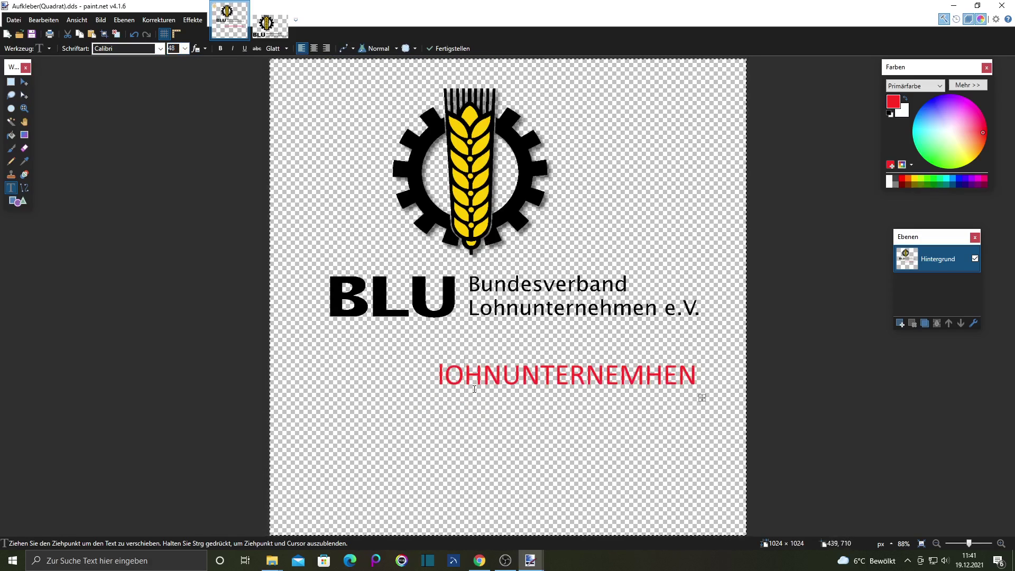
click(443, 369)
key(BackSpace)
text(l)
key(BackSpace)
text(L)
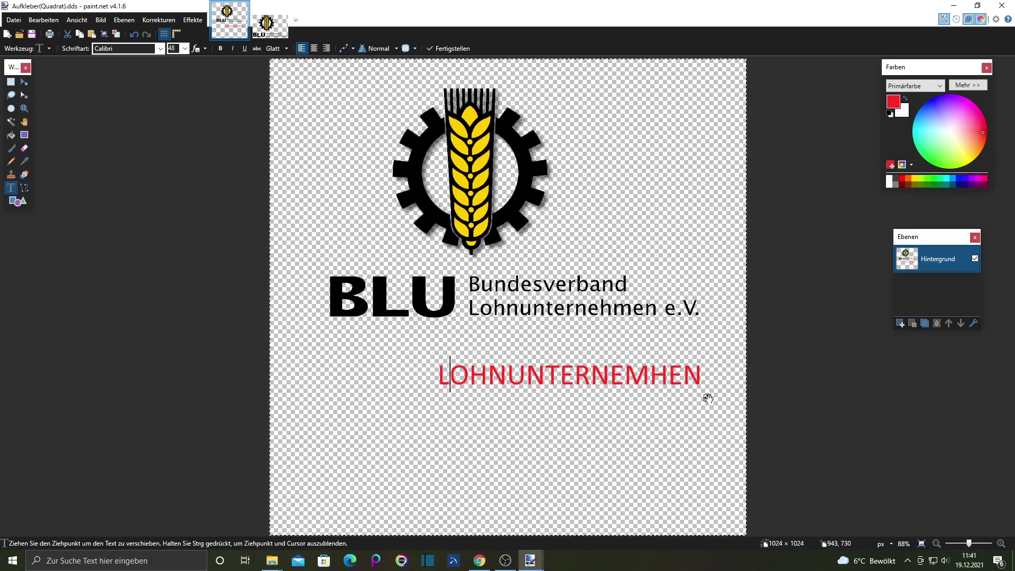
drag(708, 399, 640, 379)
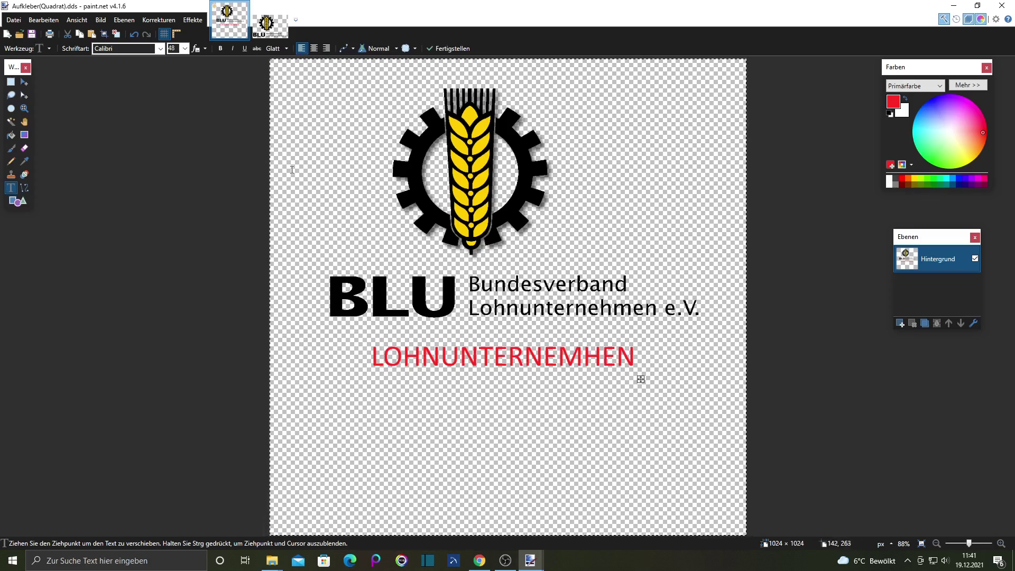
Save Aufkleber(Quadrat).dds with DXT5 (Interpoliertes Alpha) compression and close paint.net
click(14, 20)
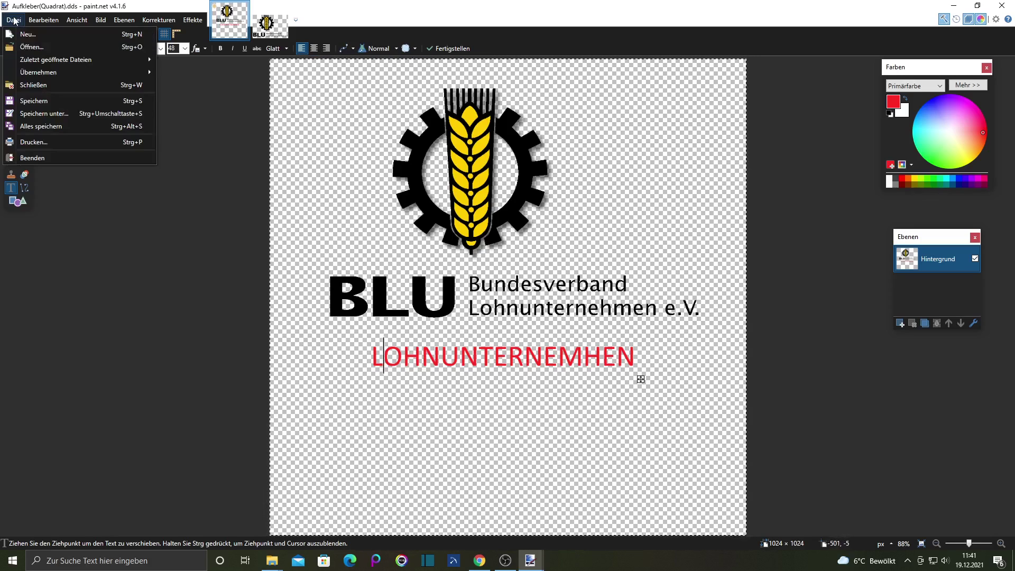
click(30, 97)
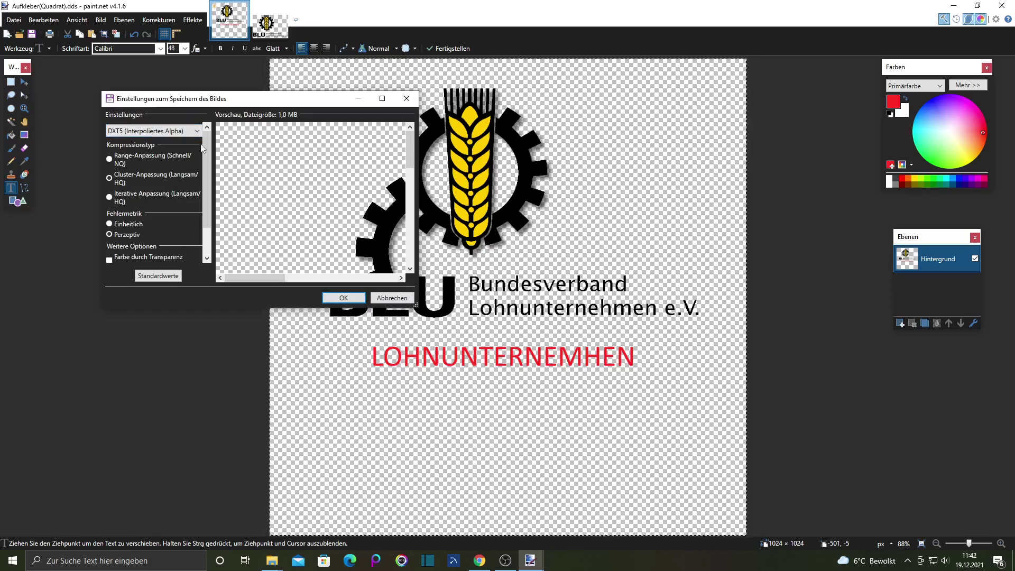
mouse_move(206, 161)
mouse_down()
mouse_move(209, 196)
mouse_move(208, 142)
mouse_up()
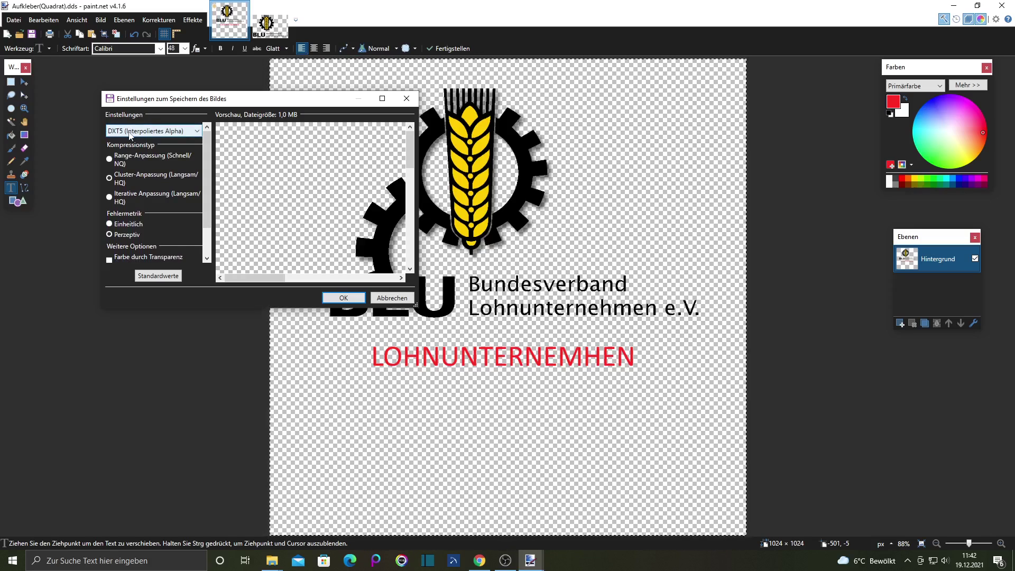
click(343, 297)
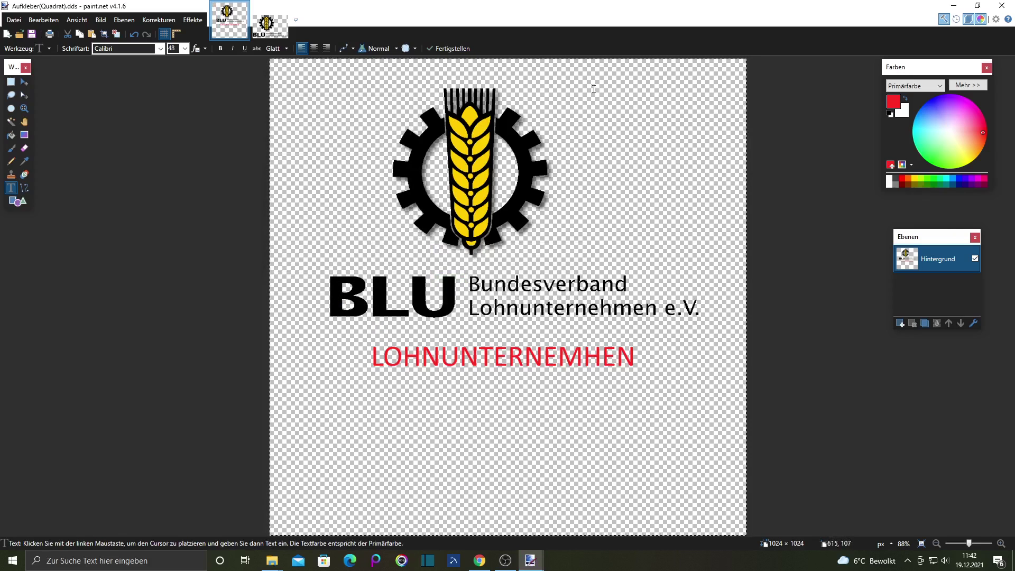
click(1008, 5)
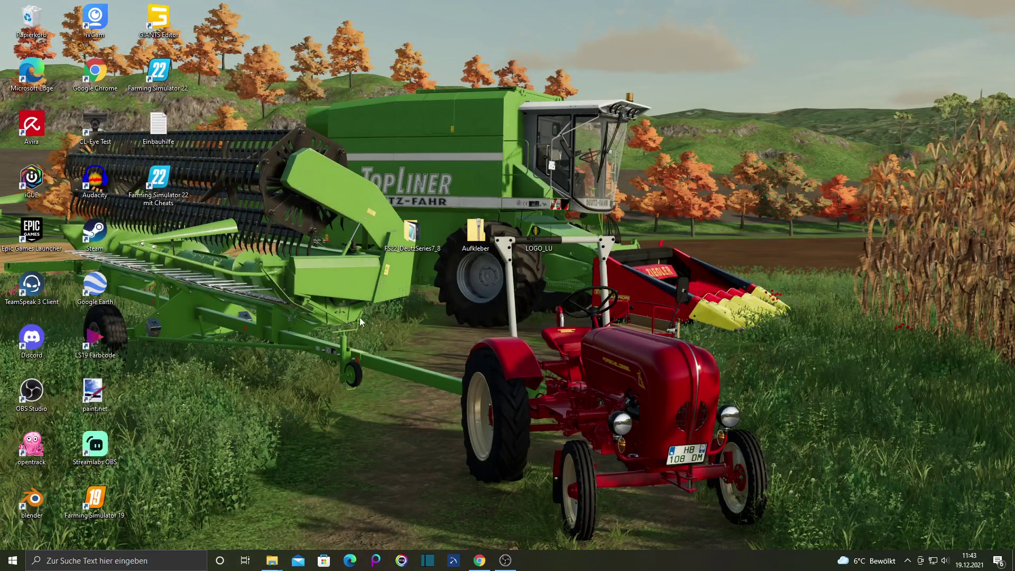
Open the FS22_DeutzSeries7_8 folder from the desktop and search it for "i3d"
double_click(410, 235)
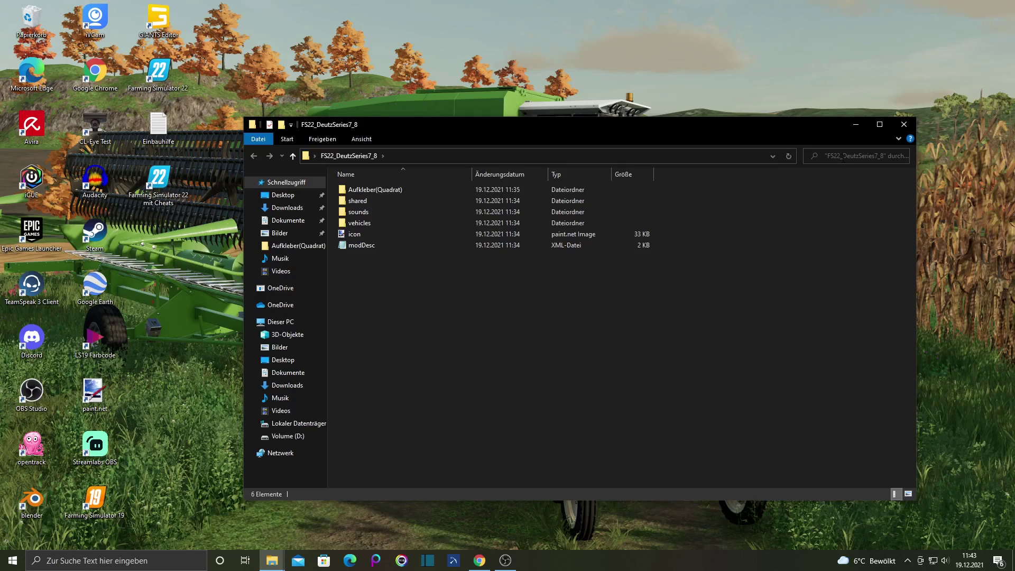
click(842, 157)
text(i)
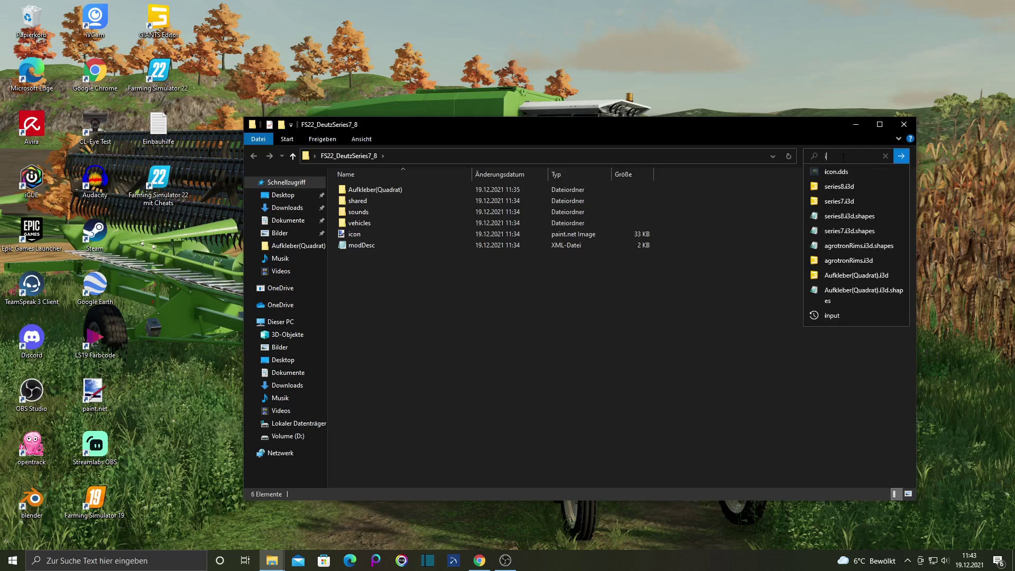
text(3d)
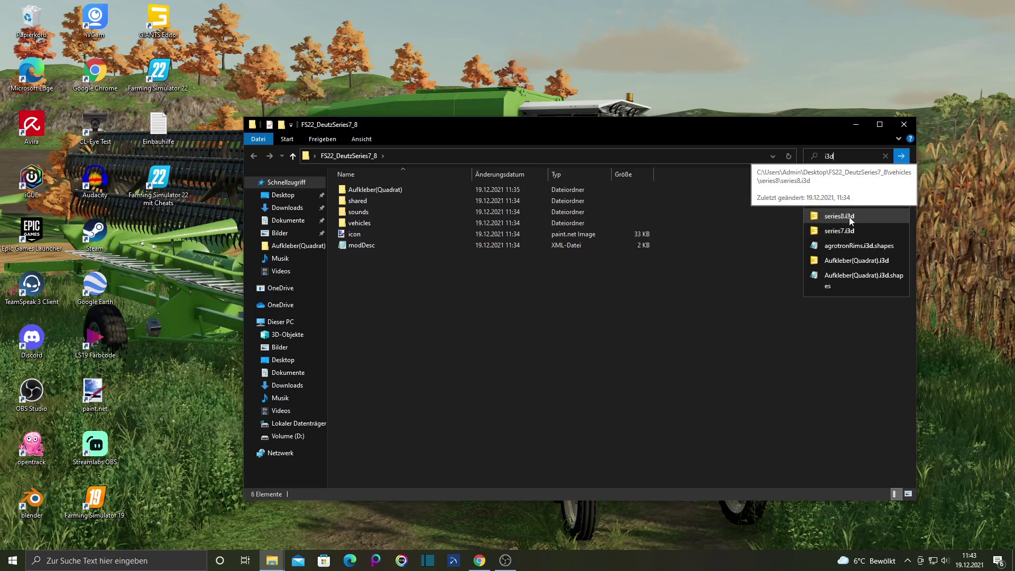
click(700, 369)
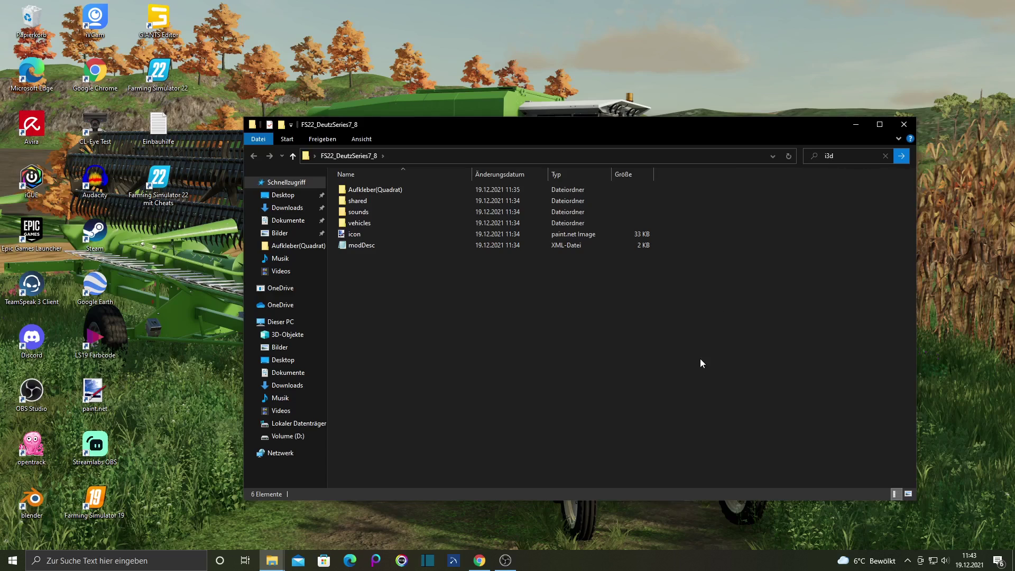
Open the series7 I3D file from the vehicles/series7 folder in GIANTS Editor version 9.0.1
double_click(376, 224)
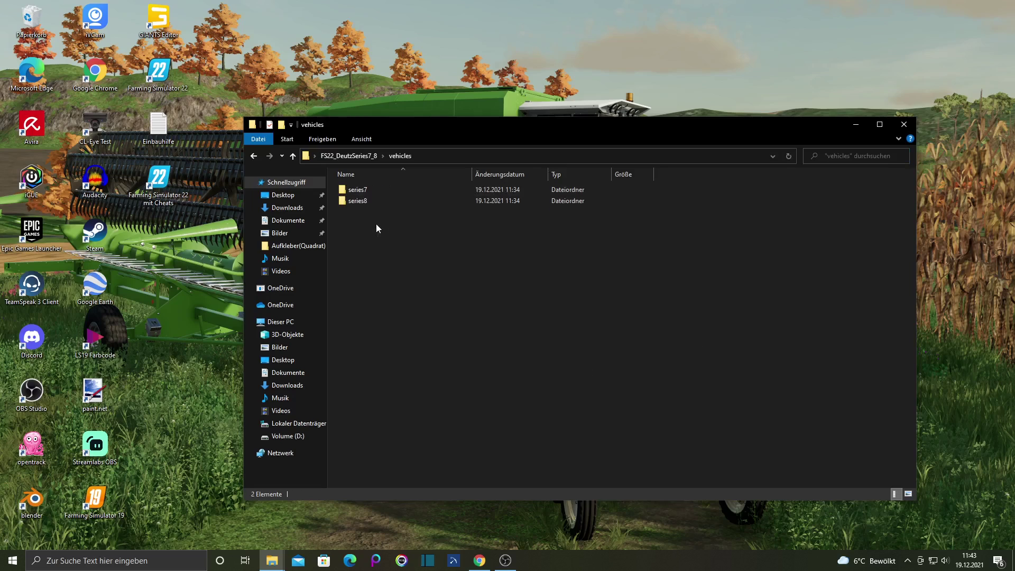
double_click(379, 191)
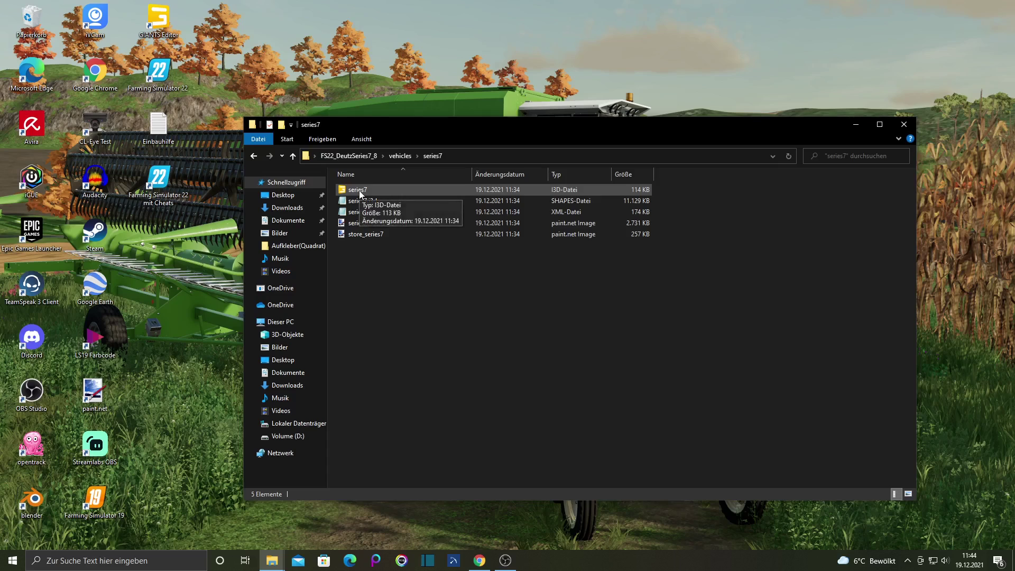
double_click(360, 191)
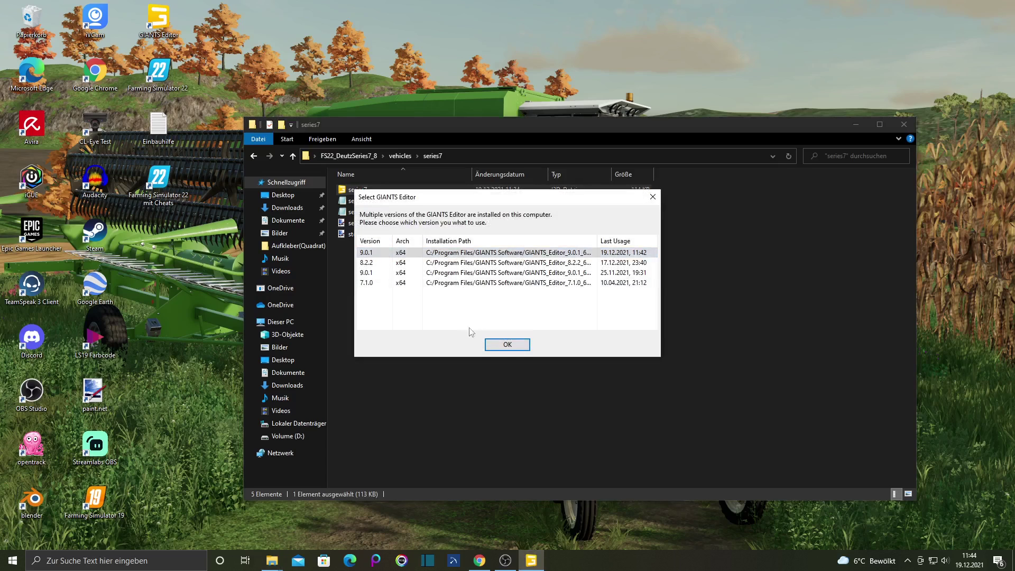
click(507, 345)
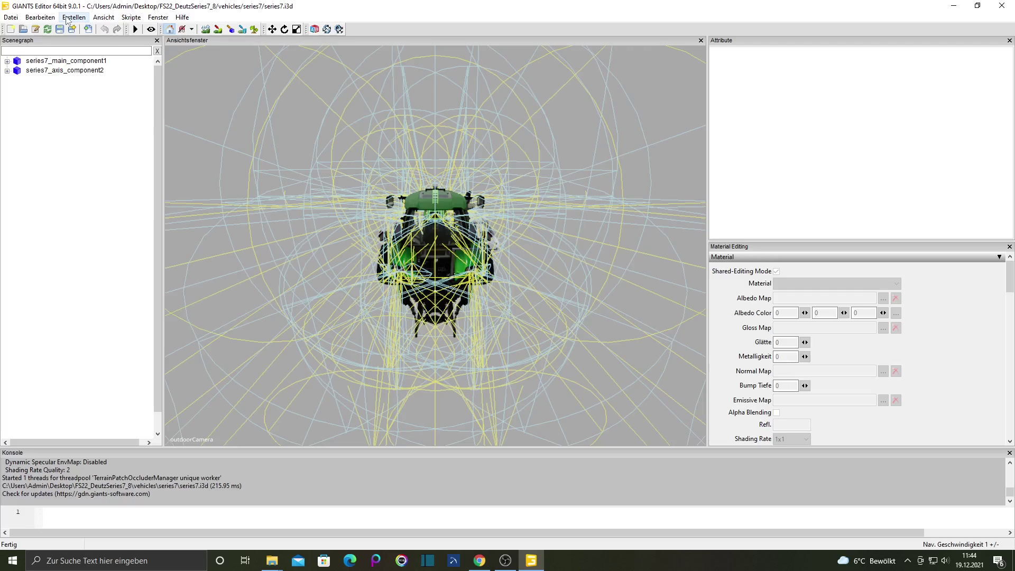
Add a new camera to the tractor scene
click(67, 17)
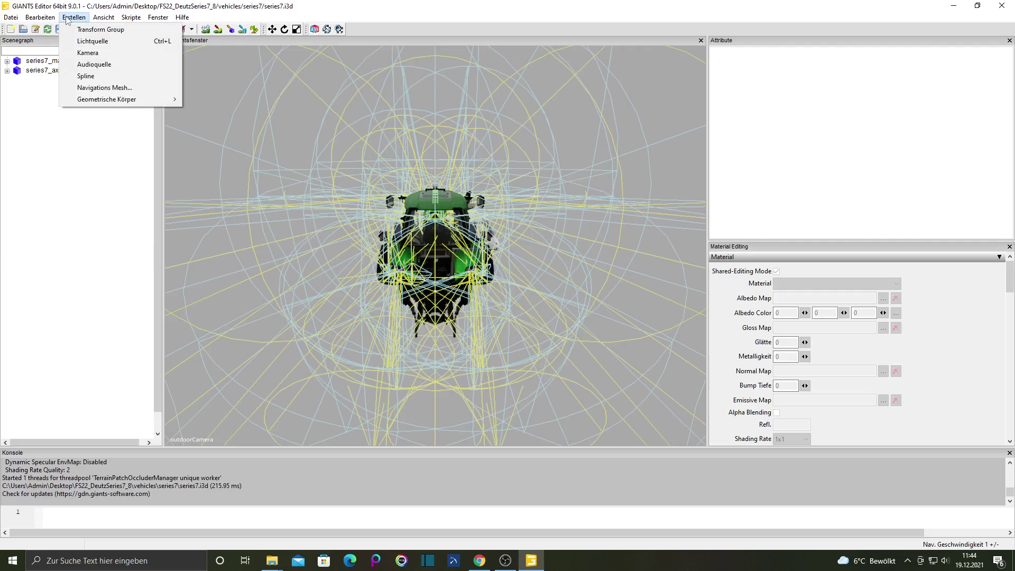
click(79, 53)
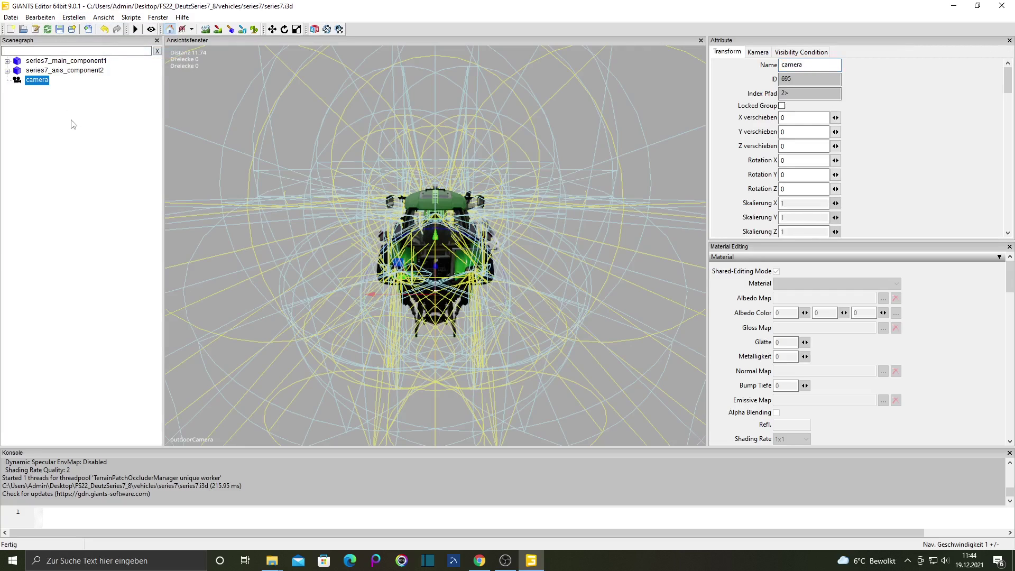
click(72, 118)
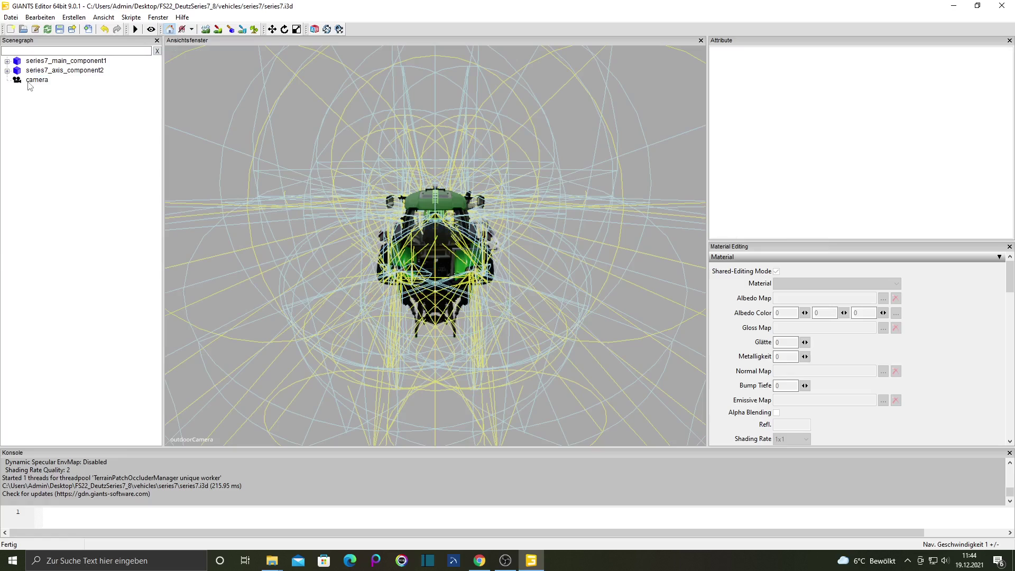
Switch the viewport to the newly created camera and frame the tractor from its front side
click(102, 18)
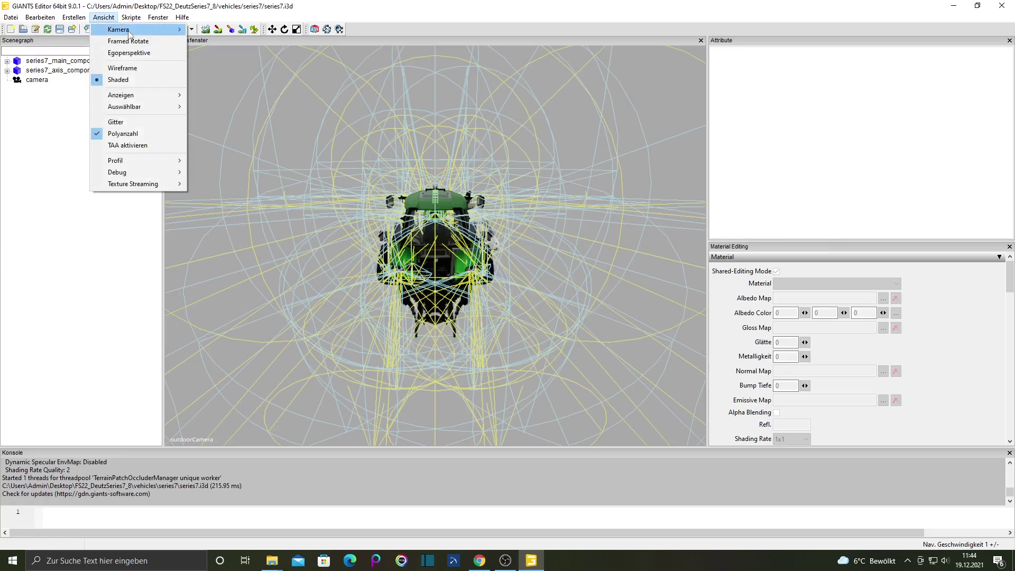
mouse_move(119, 29)
click(209, 52)
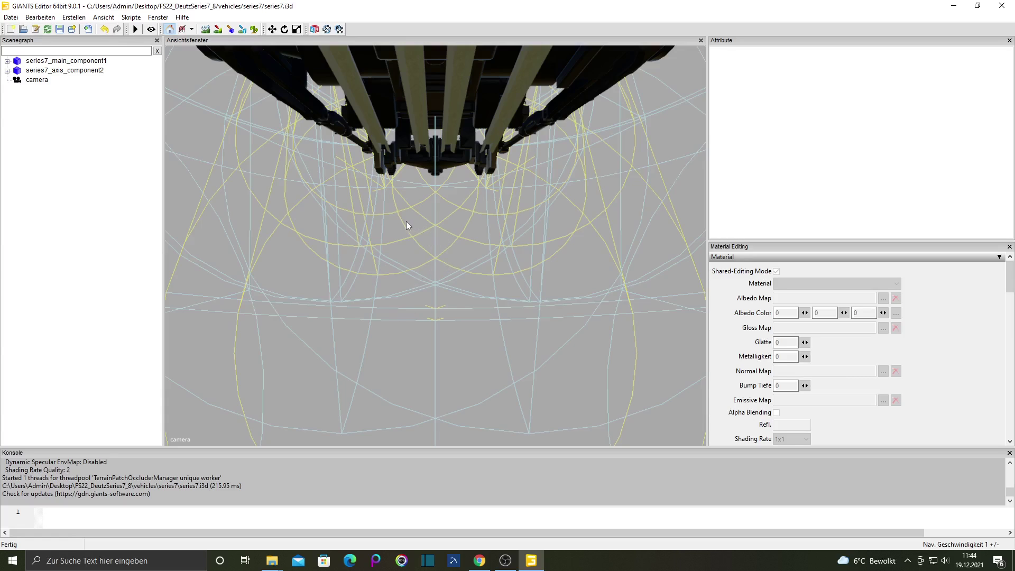
scroll(400, 224, up, 5)
scroll(504, 303, down, 6)
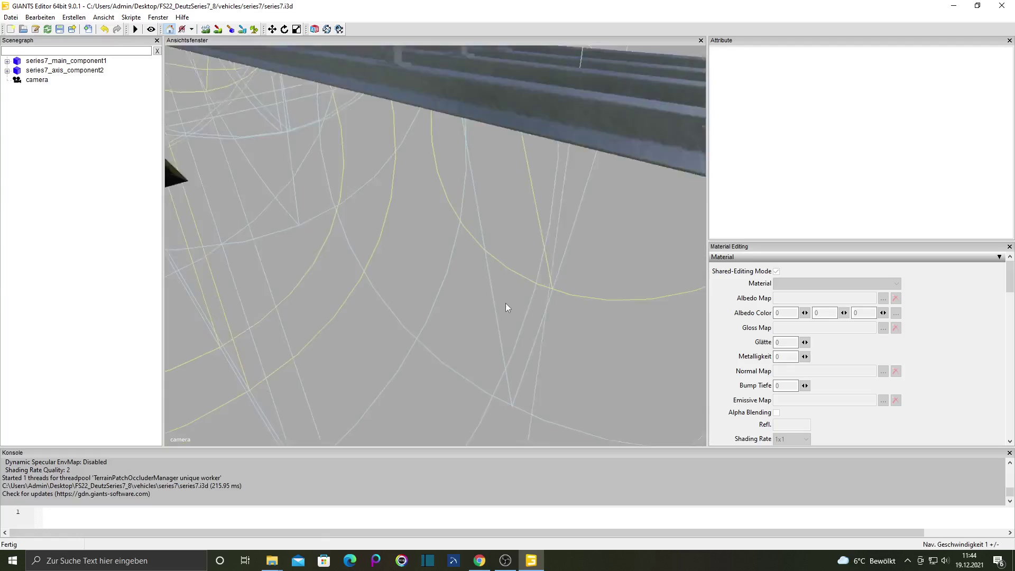
scroll(500, 283, down, 10)
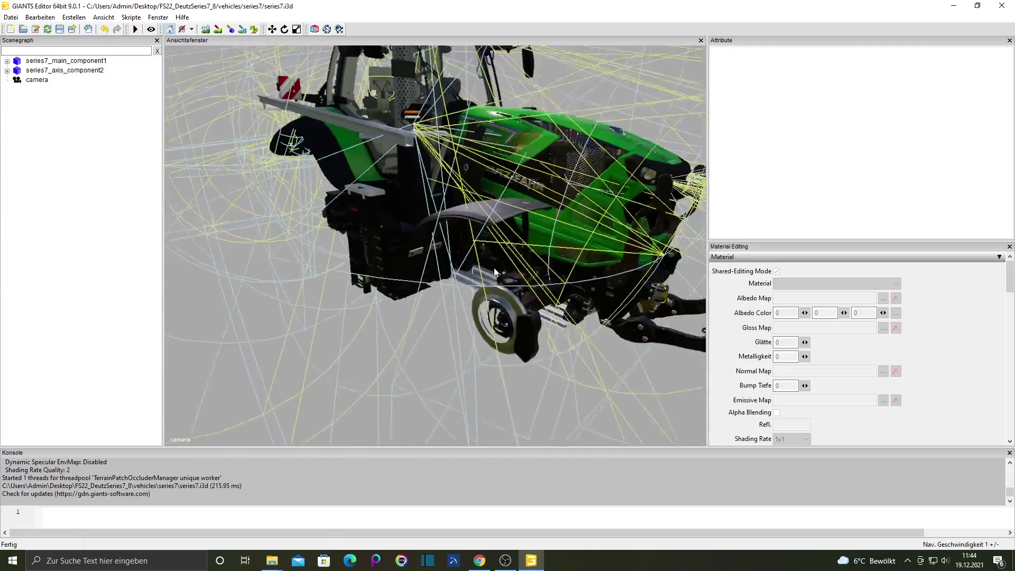
middle_drag(480, 247, 346, 257)
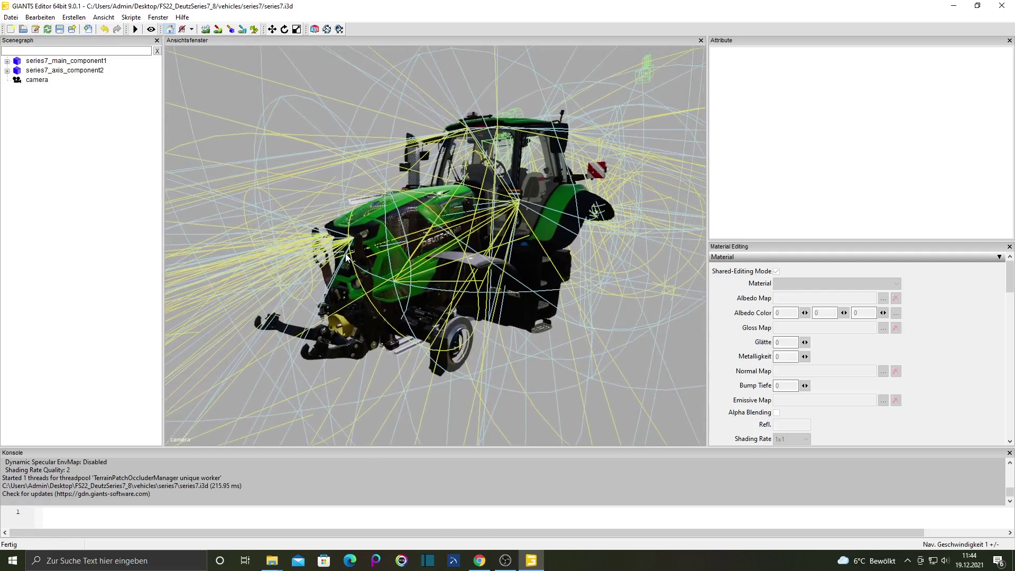
scroll(347, 258, up, 2)
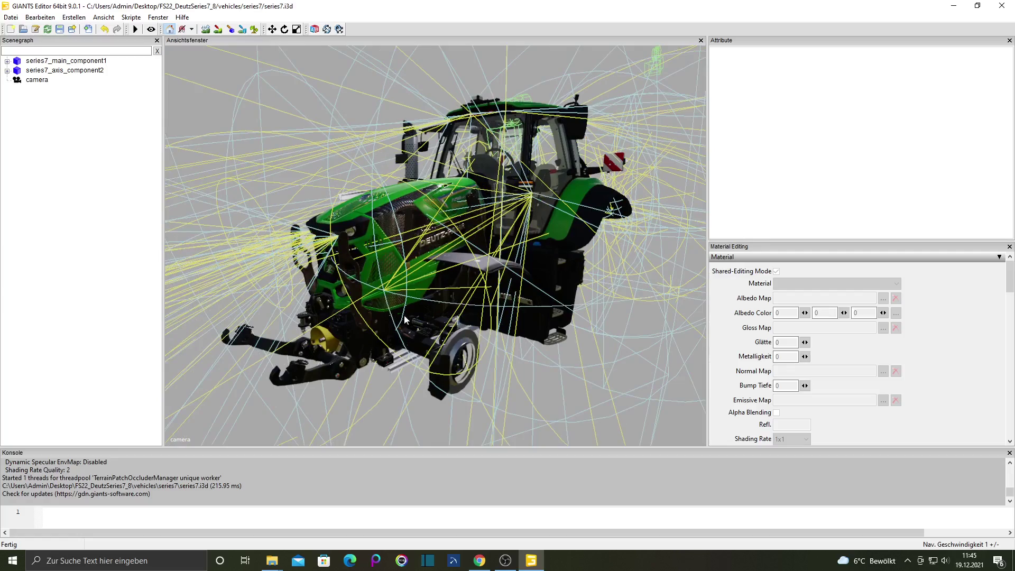
scroll(404, 315, up, 10)
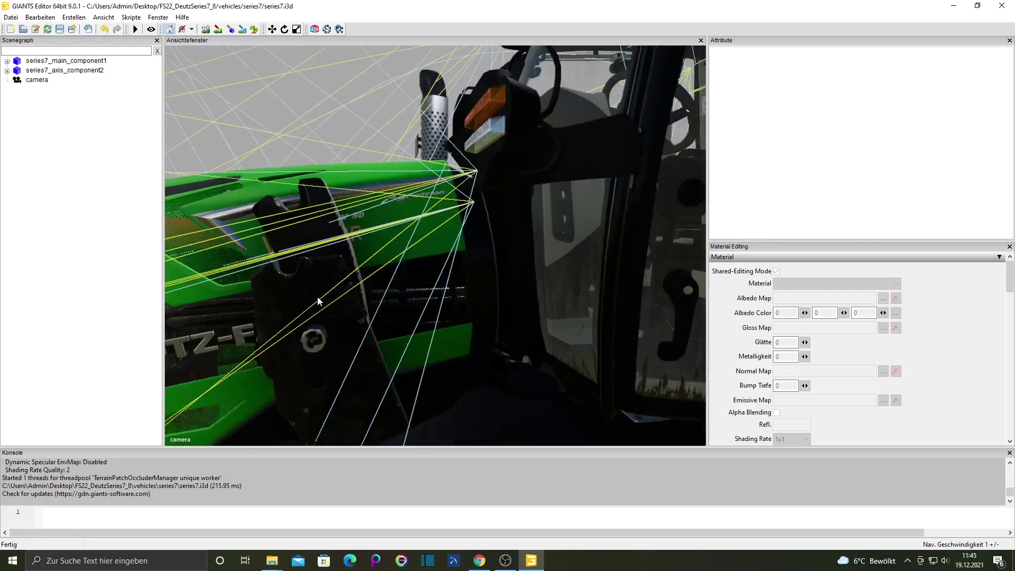
scroll(318, 302, down, 10)
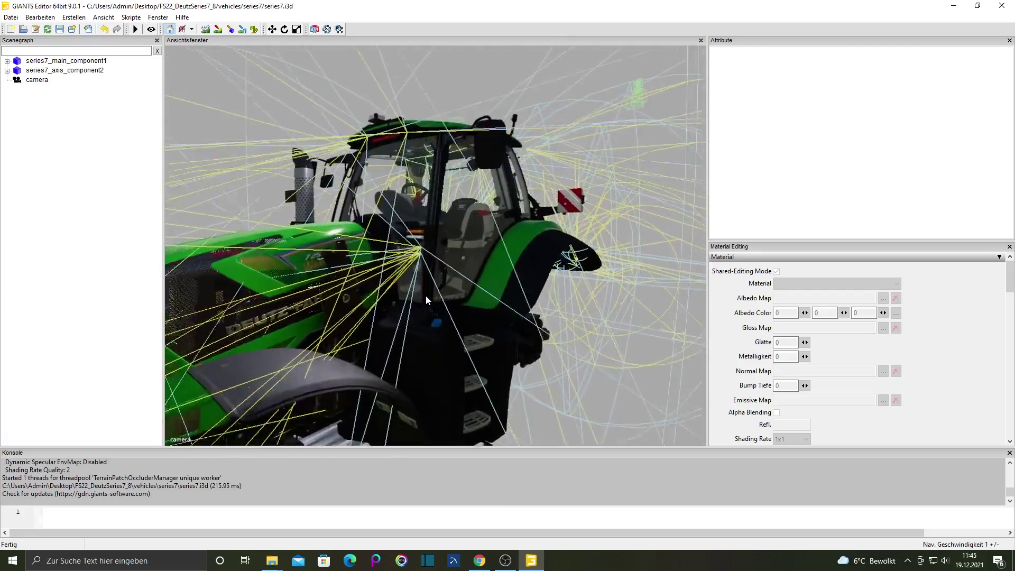
middle_drag(427, 295, 350, 227)
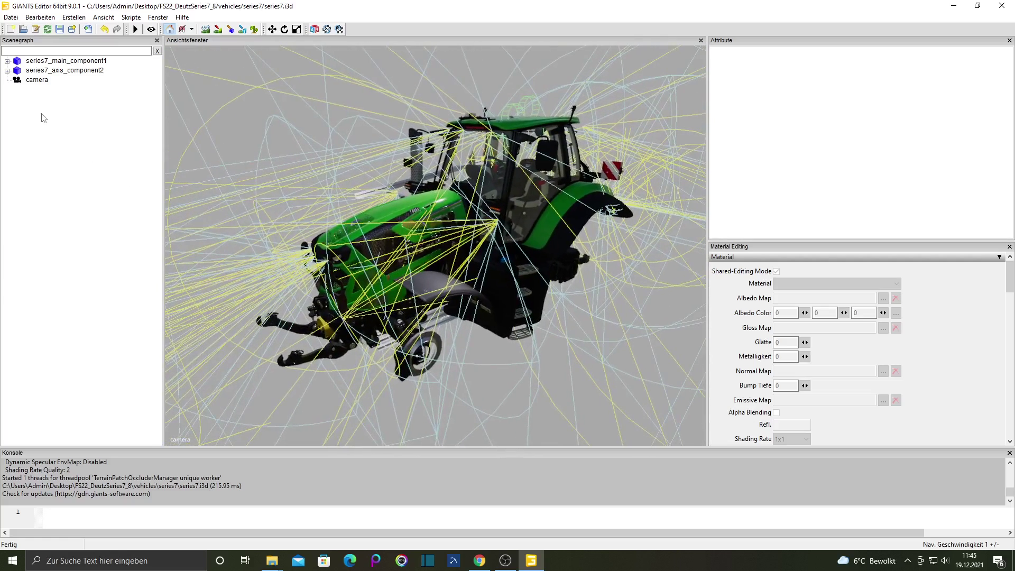
Import the Aufkleber(Quadrat) I3D file from the mod's Aufkleber(Quadrat) folder on the desktop into the tractor scene
click(17, 19)
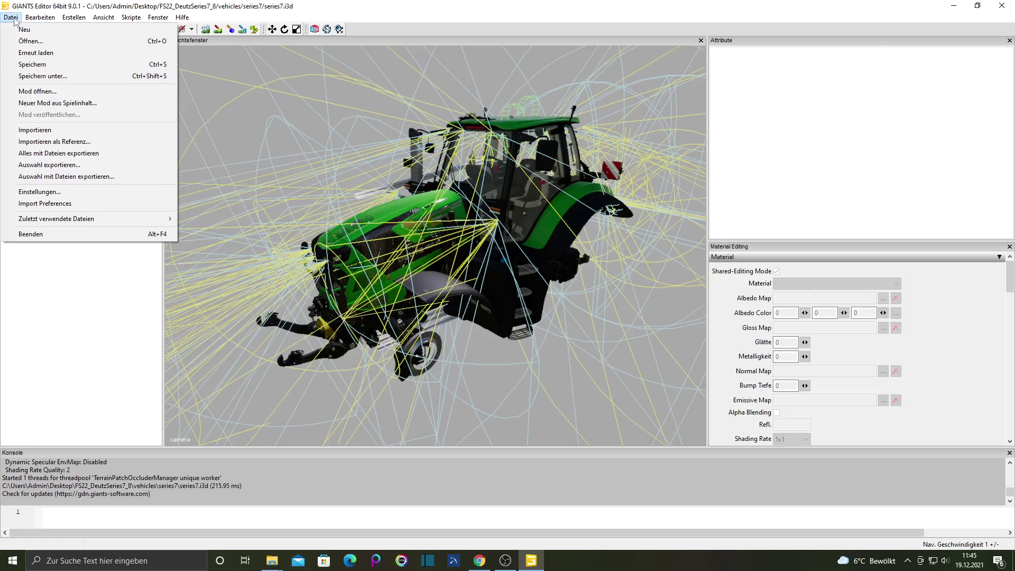
click(37, 130)
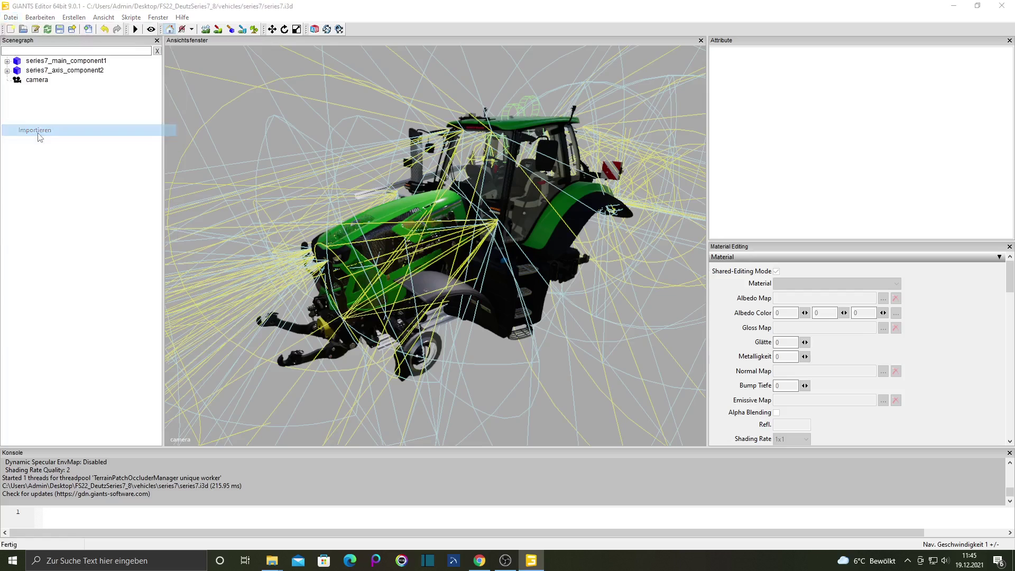
scroll(37, 154, up, 3)
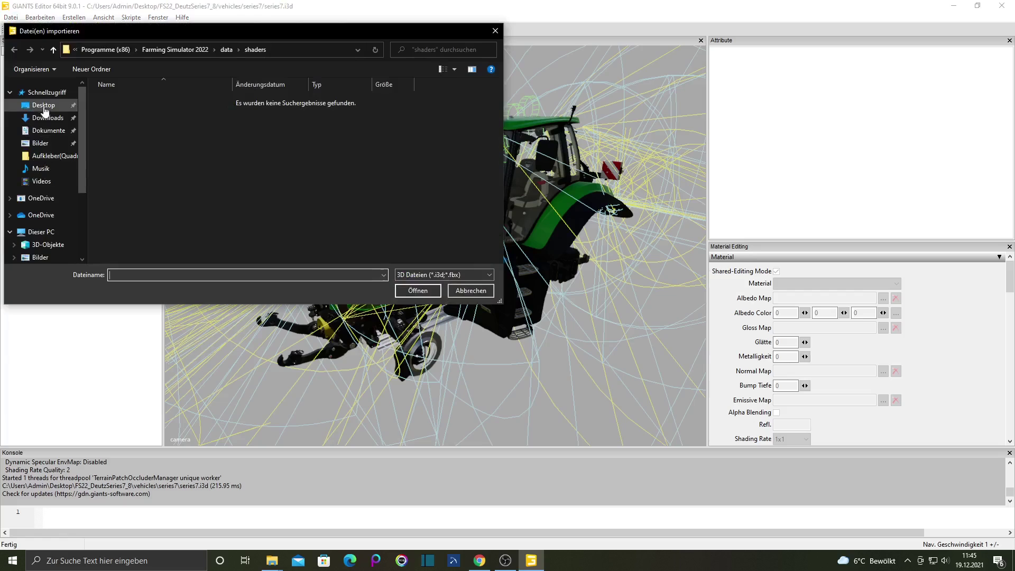
click(44, 106)
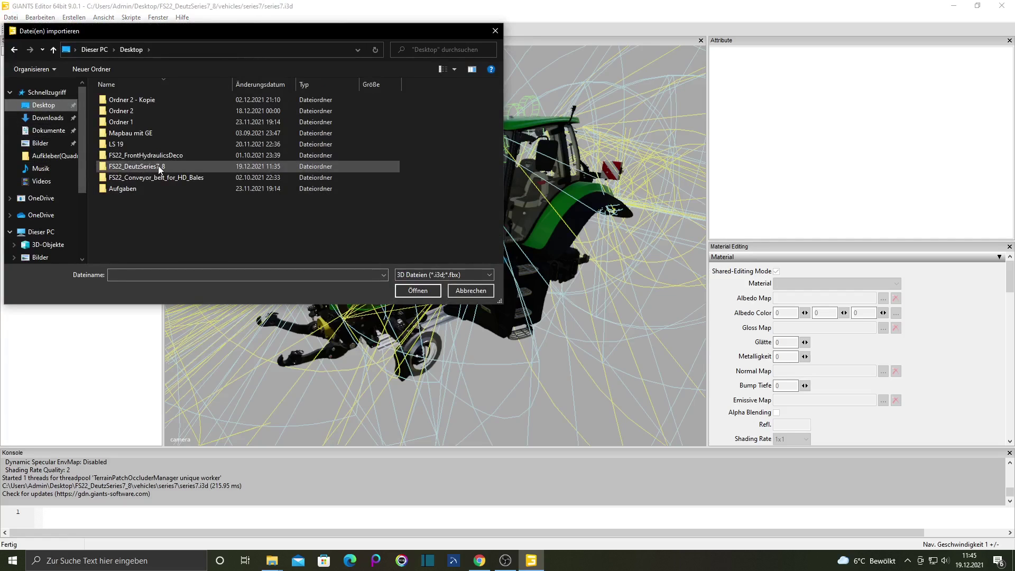
mouse_move(157, 166)
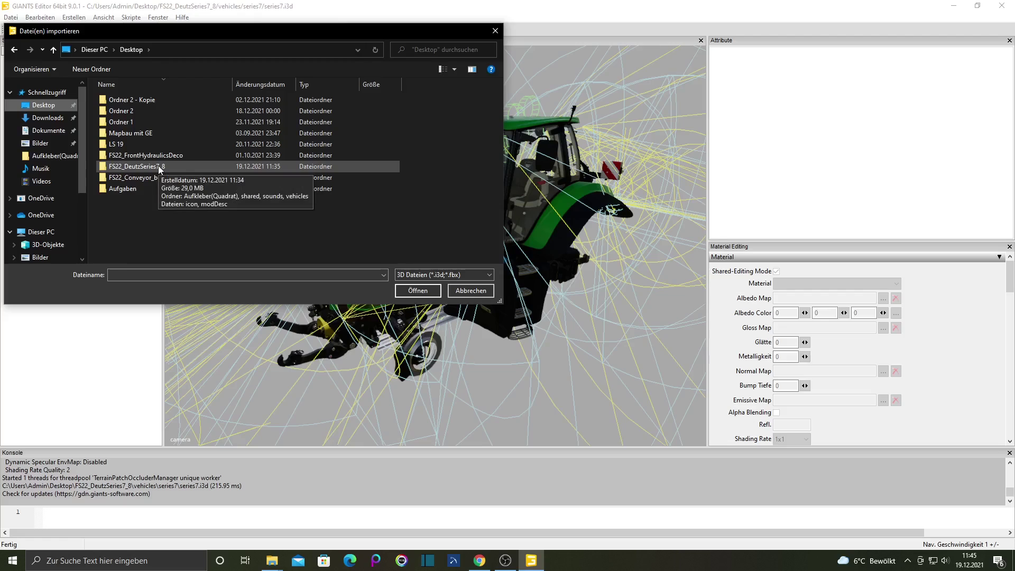
double_click(163, 167)
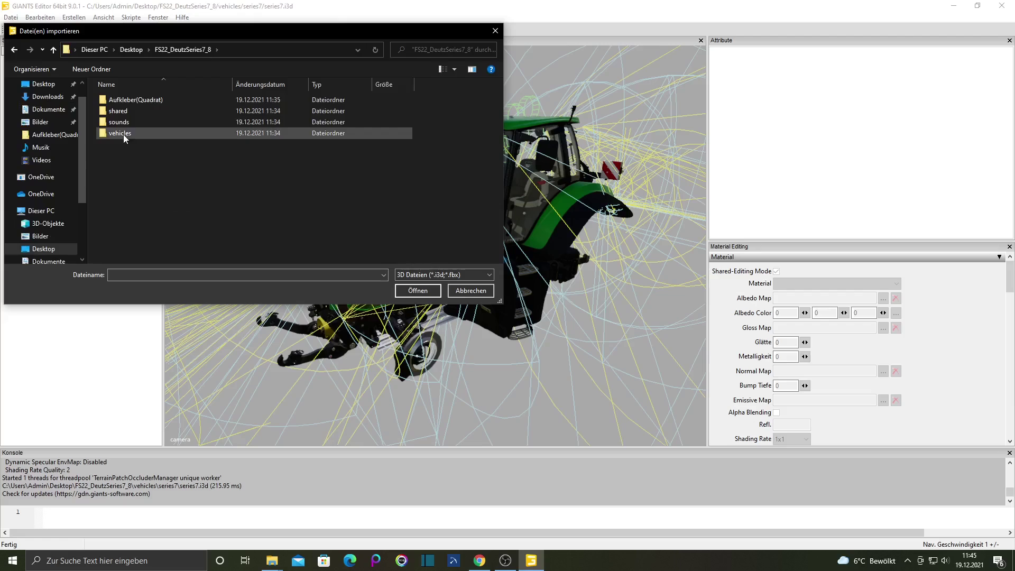
mouse_move(120, 101)
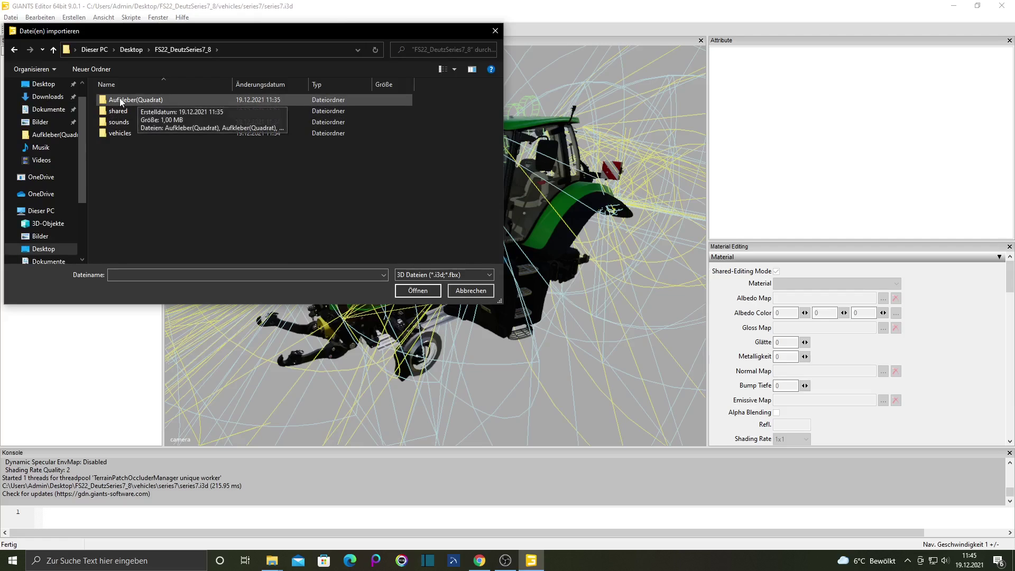
double_click(132, 99)
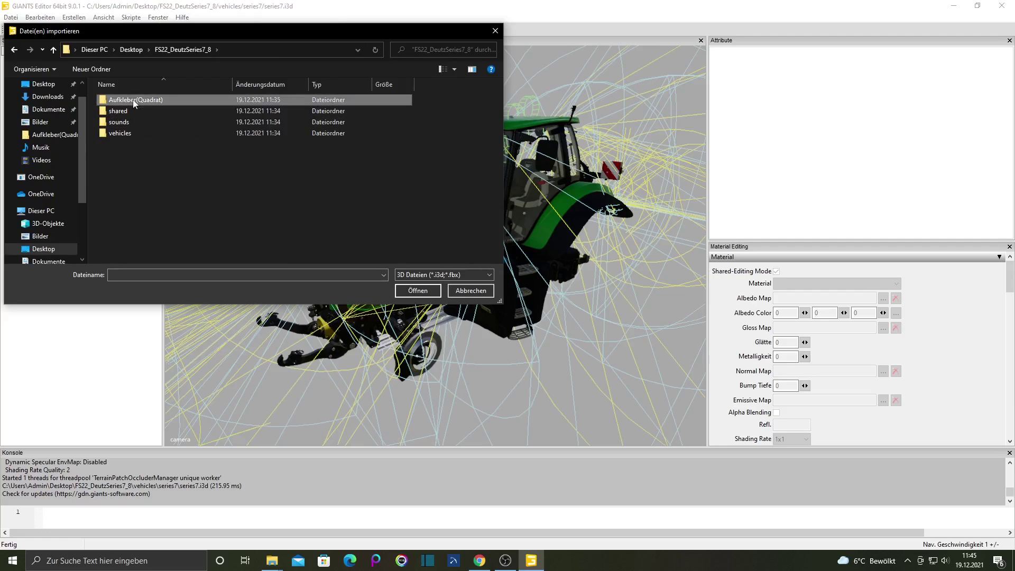
click(132, 99)
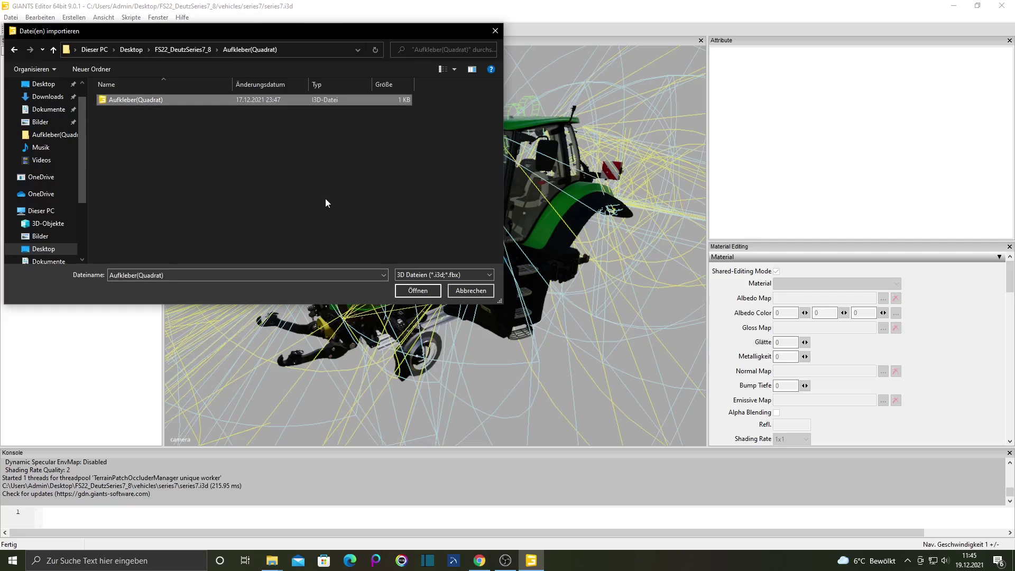
click(410, 290)
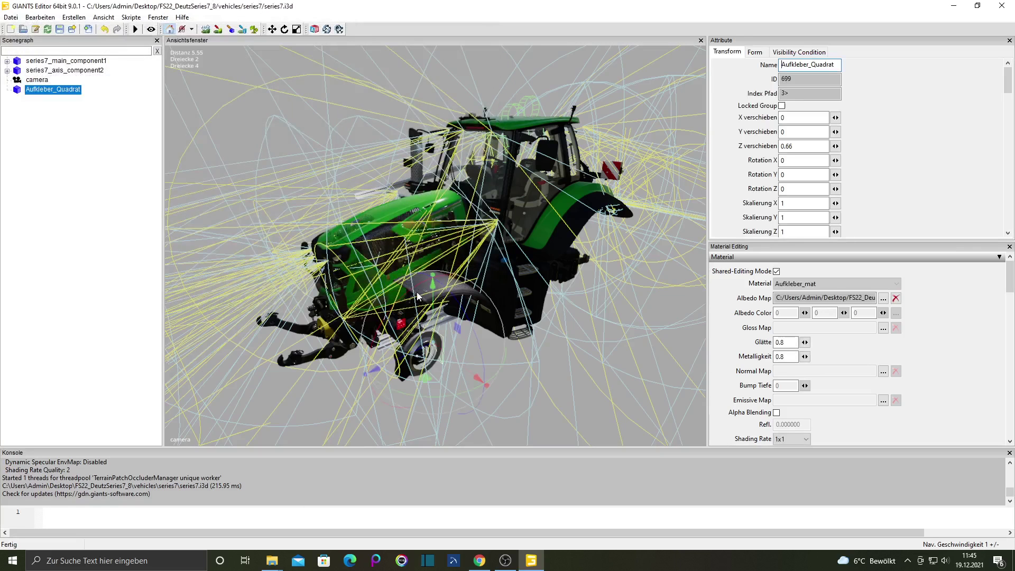
Examine the imported sticker beneath the tractor up close, and inspect the tractor's front and hood side
scroll(360, 293, up, 2)
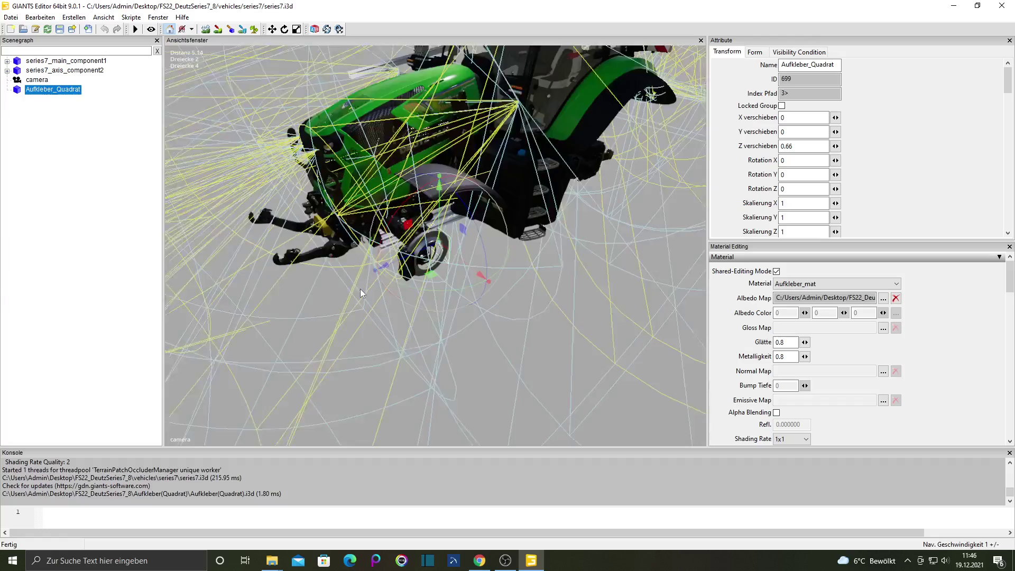
scroll(360, 288, up, 10)
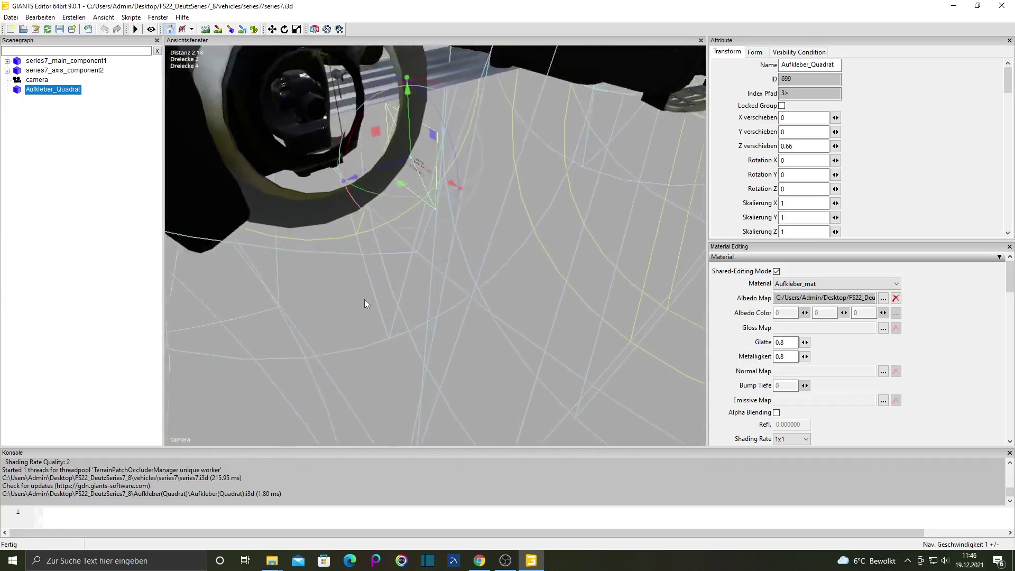
scroll(385, 288, up, 10)
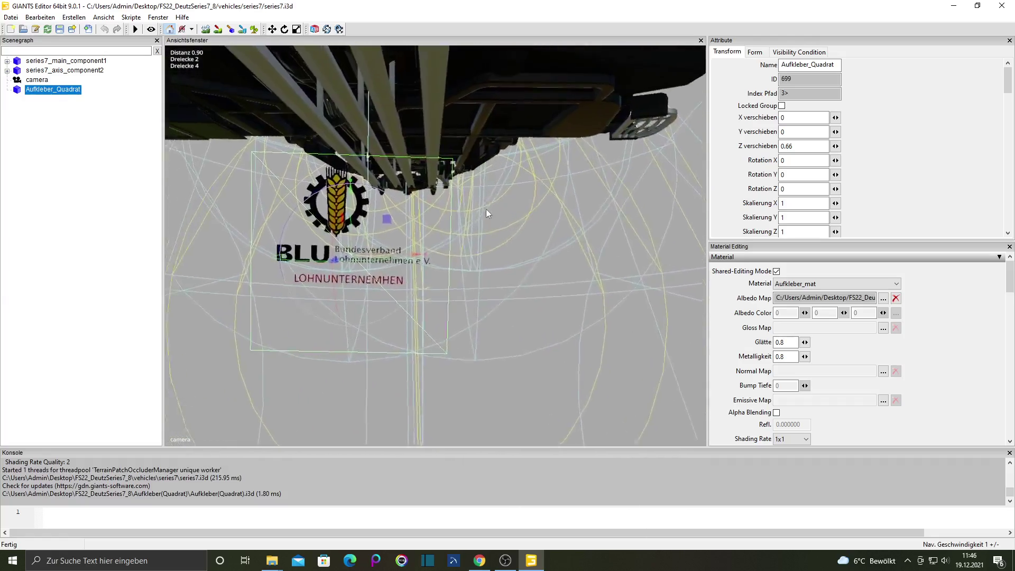
scroll(484, 209, up, 2)
middle_drag(484, 208, 325, 256)
scroll(408, 268, down, 3)
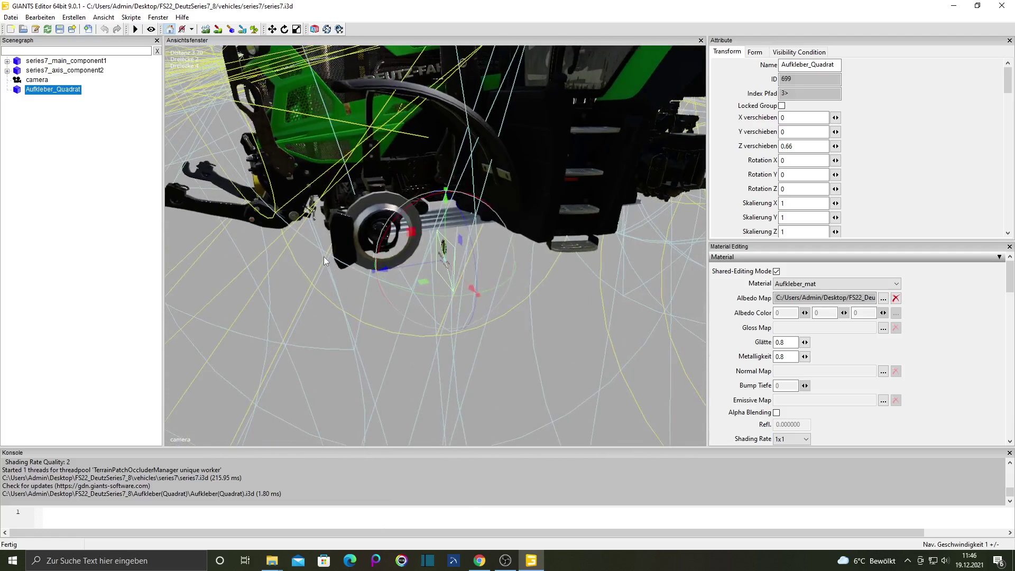
click(94, 136)
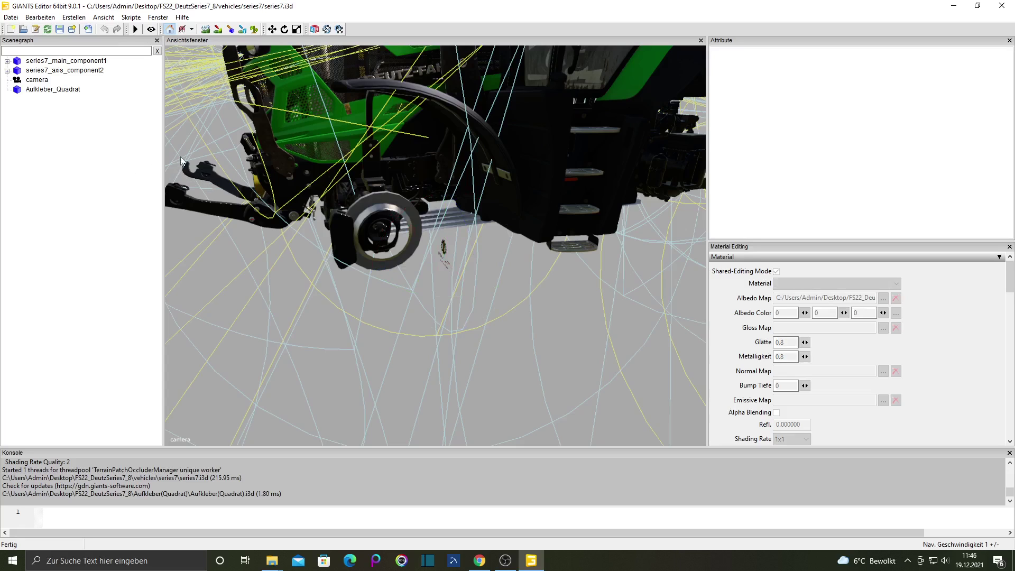
scroll(360, 201, down, 3)
middle_drag(360, 201, 446, 201)
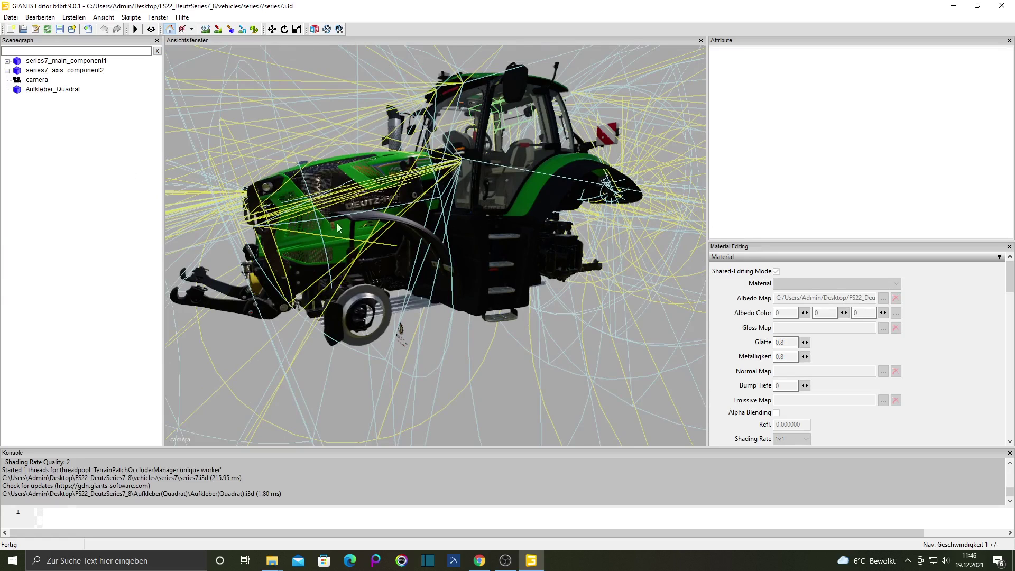
scroll(311, 261, up, 8)
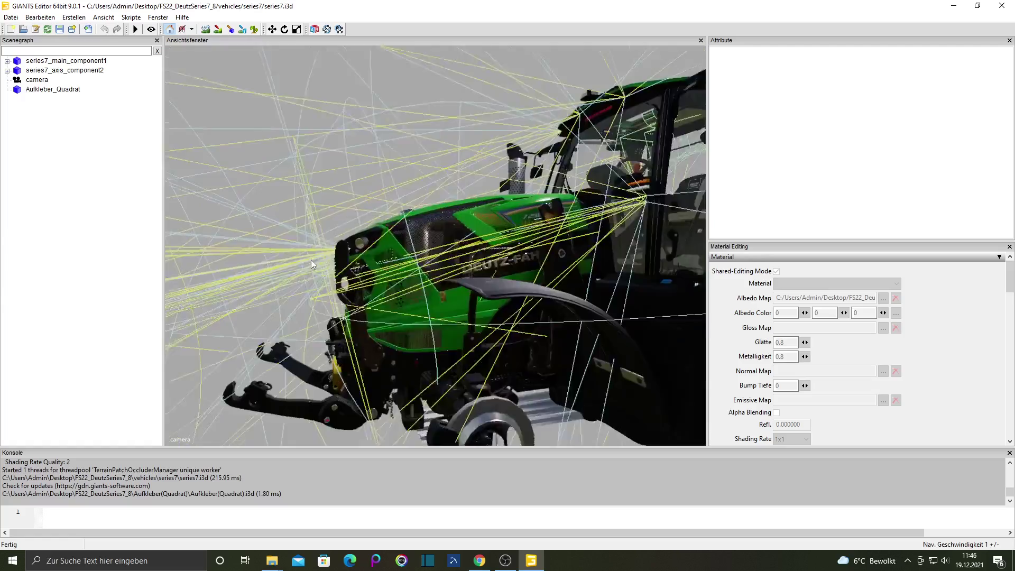
scroll(372, 274, down, 8)
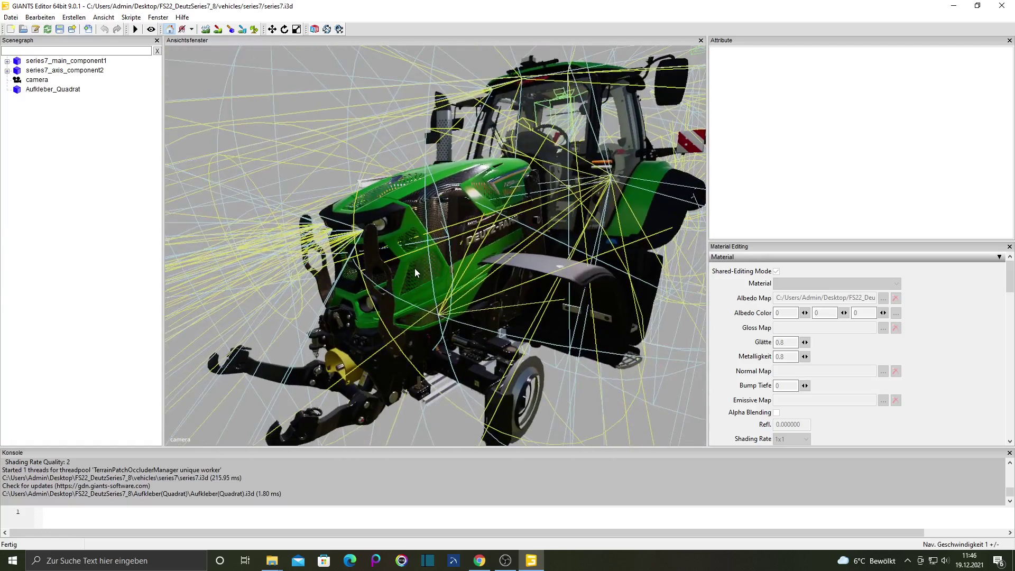
scroll(416, 265, up, 8)
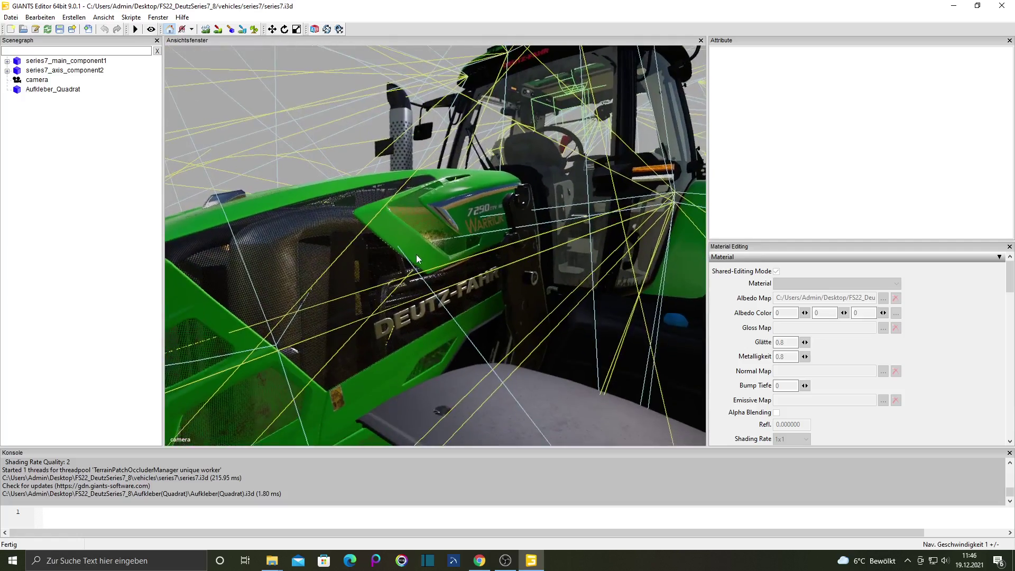
scroll(398, 244, down, 8)
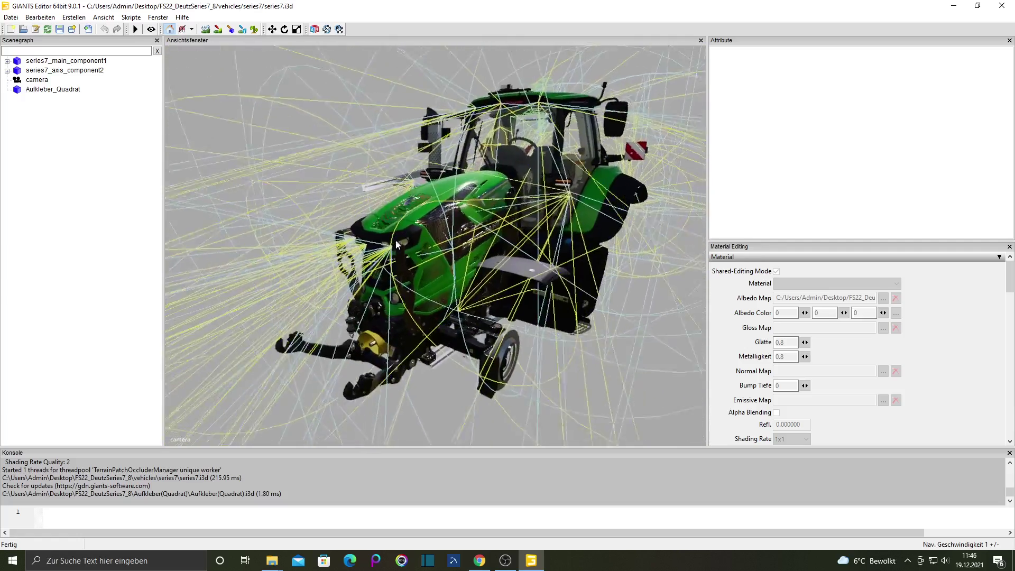
scroll(396, 242, up, 5)
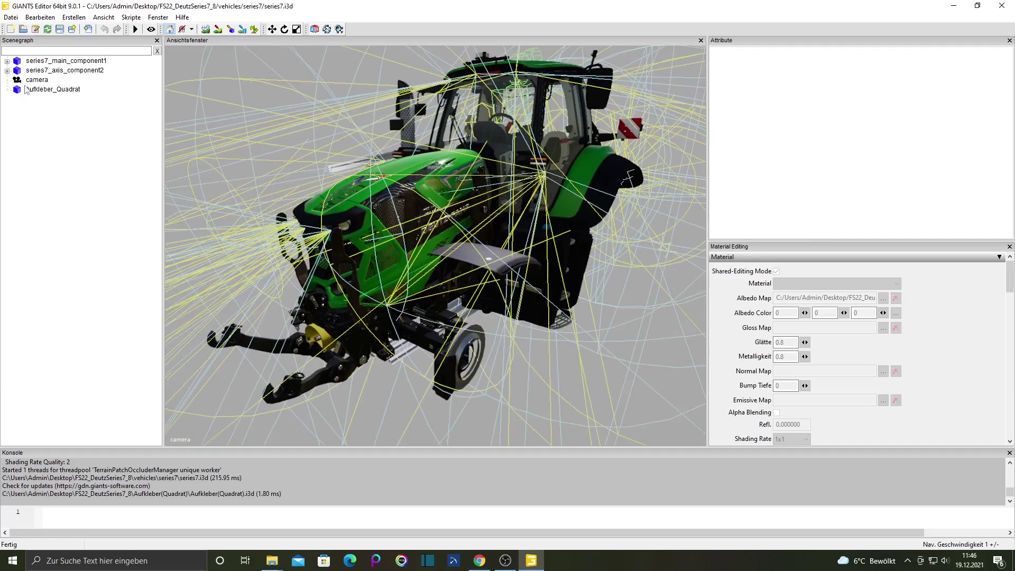
Expand series7_main_component1 through series7_root and visuals down to lod_main, checking which tractor parts the visuals, cabin and lod_main groups contain
click(7, 61)
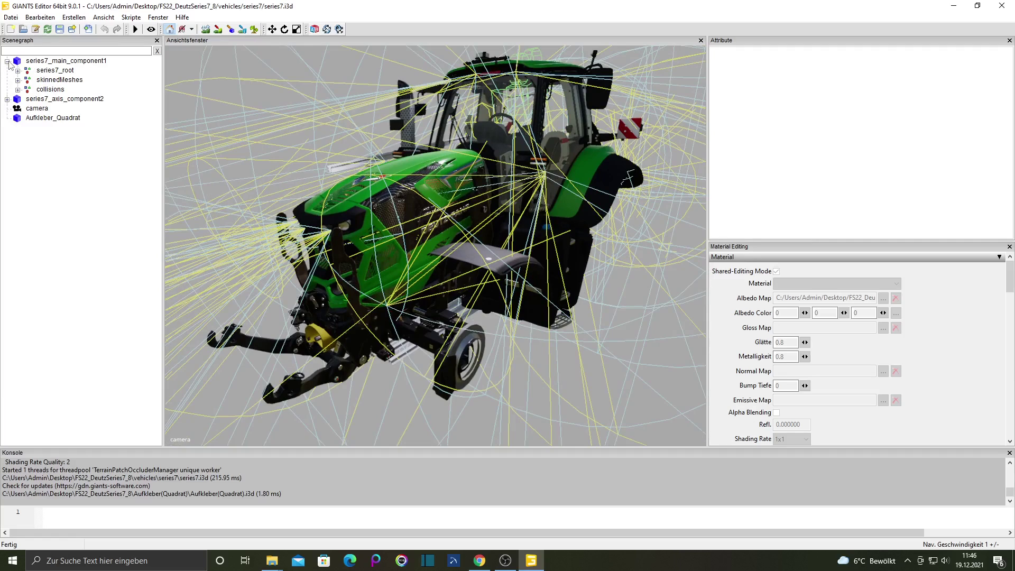
click(21, 62)
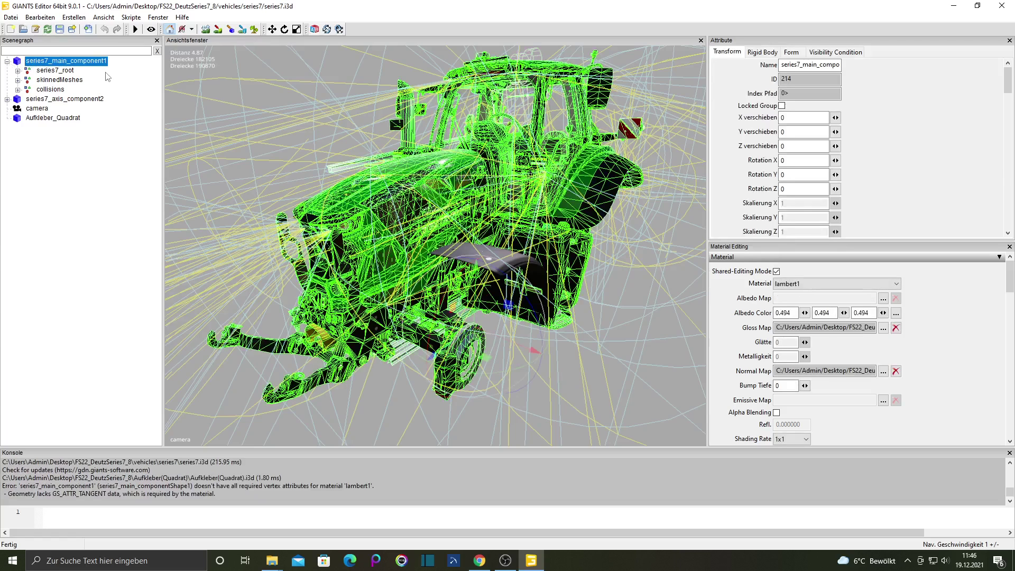
click(53, 72)
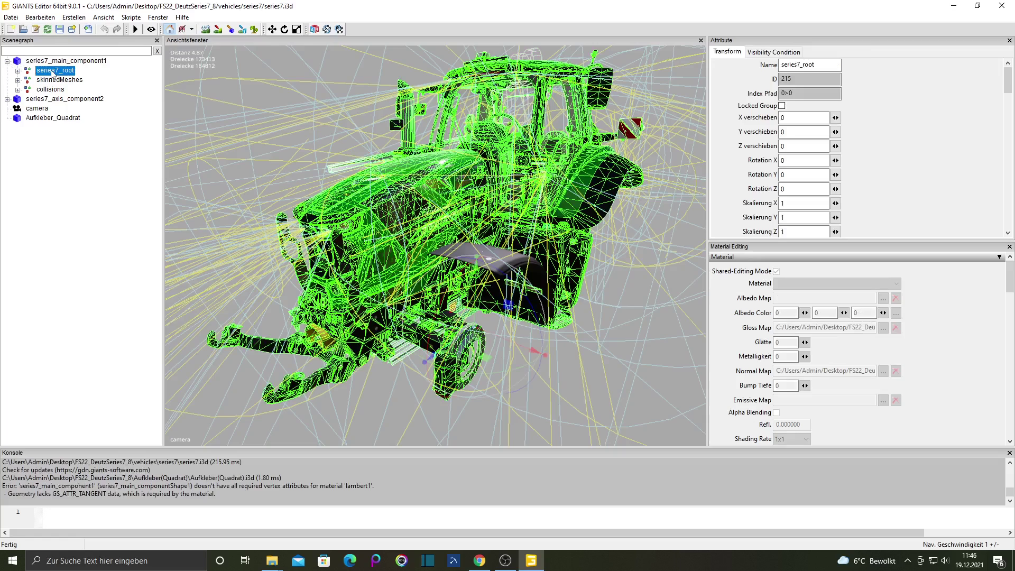
click(17, 70)
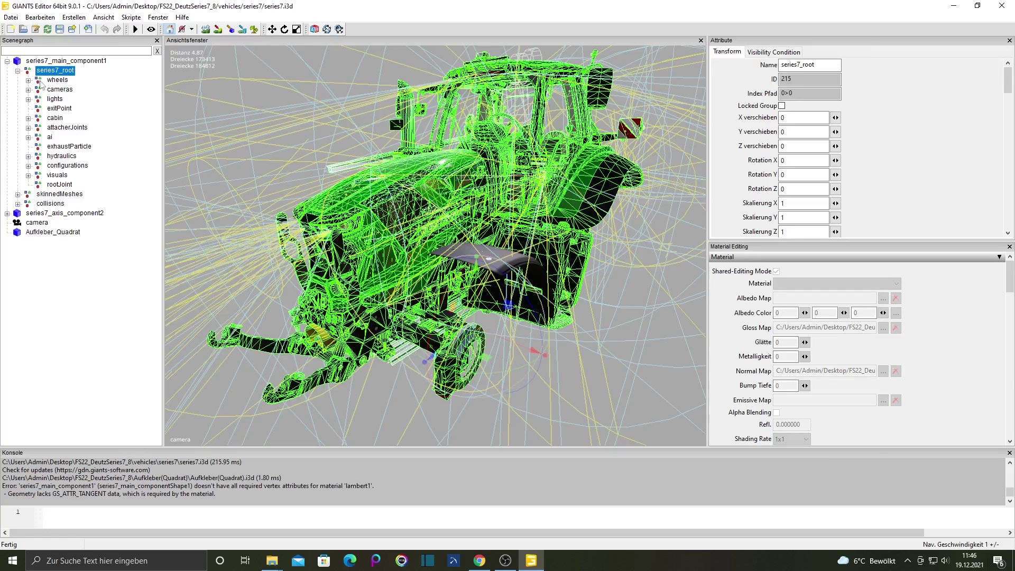
click(58, 175)
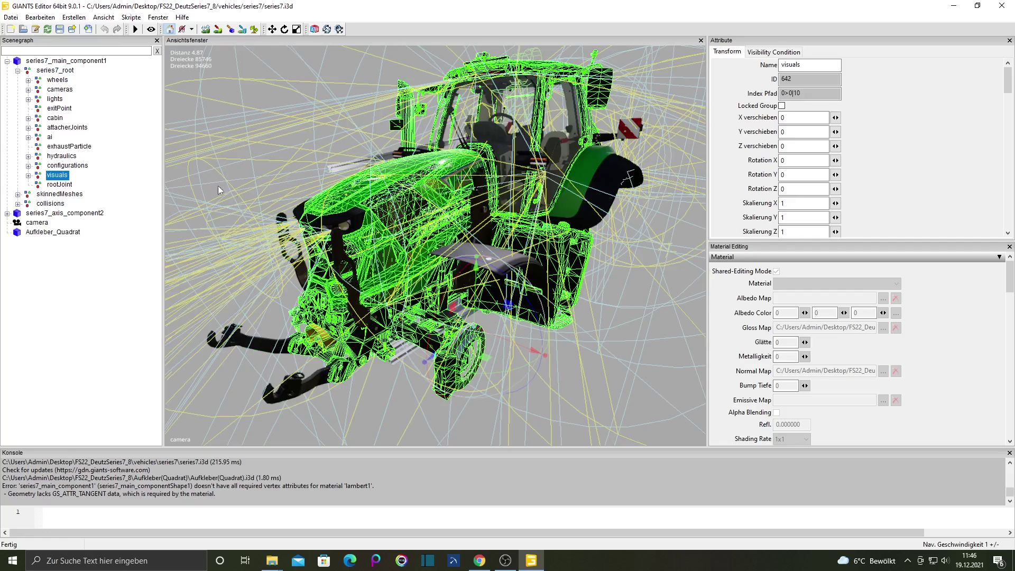
click(54, 120)
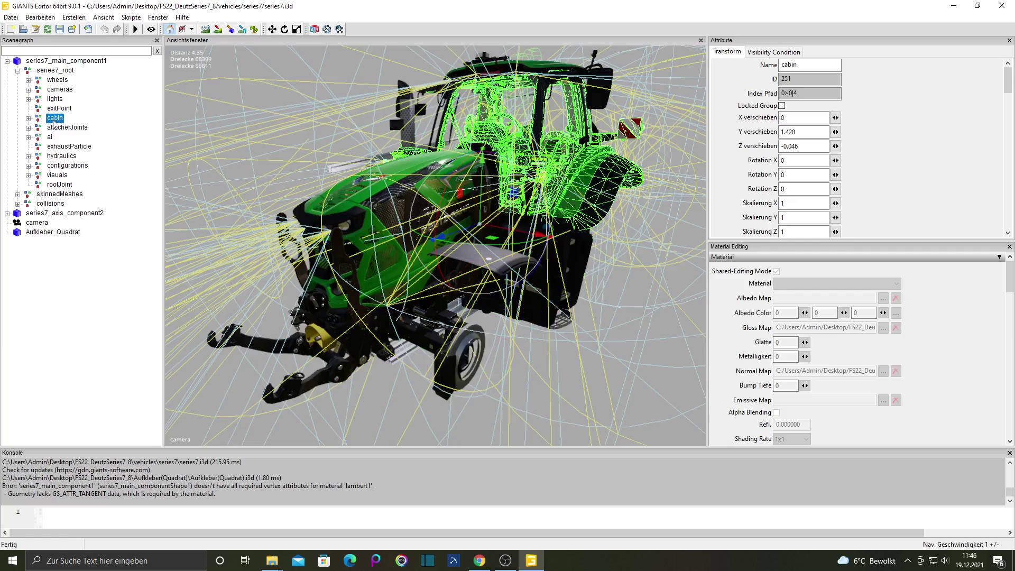
click(56, 175)
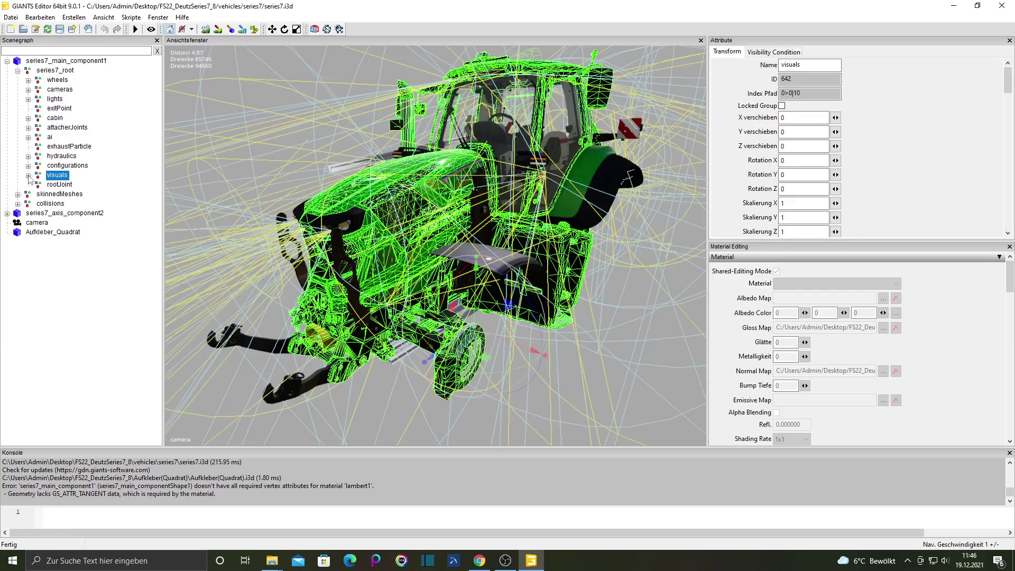
click(28, 175)
click(71, 185)
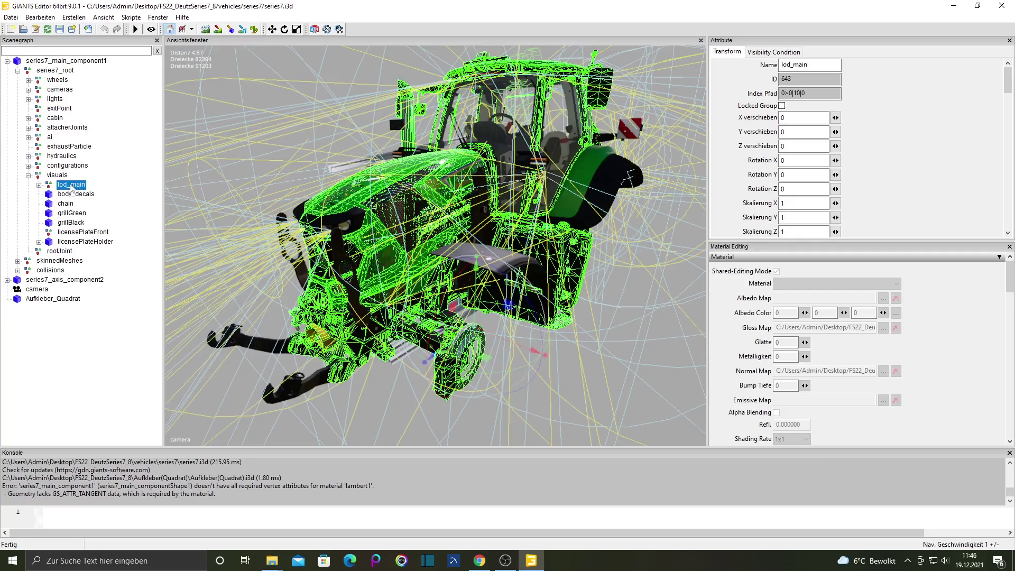
click(39, 185)
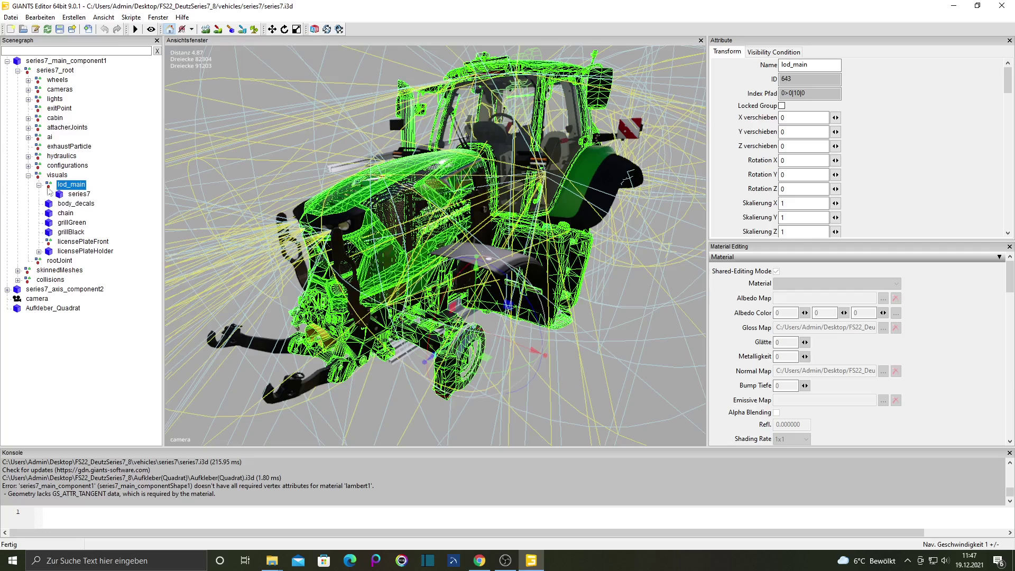
Move the Aufkleber_Quadrat sticker into the series7 mesh under lod_main by cutting and pasting it
click(79, 195)
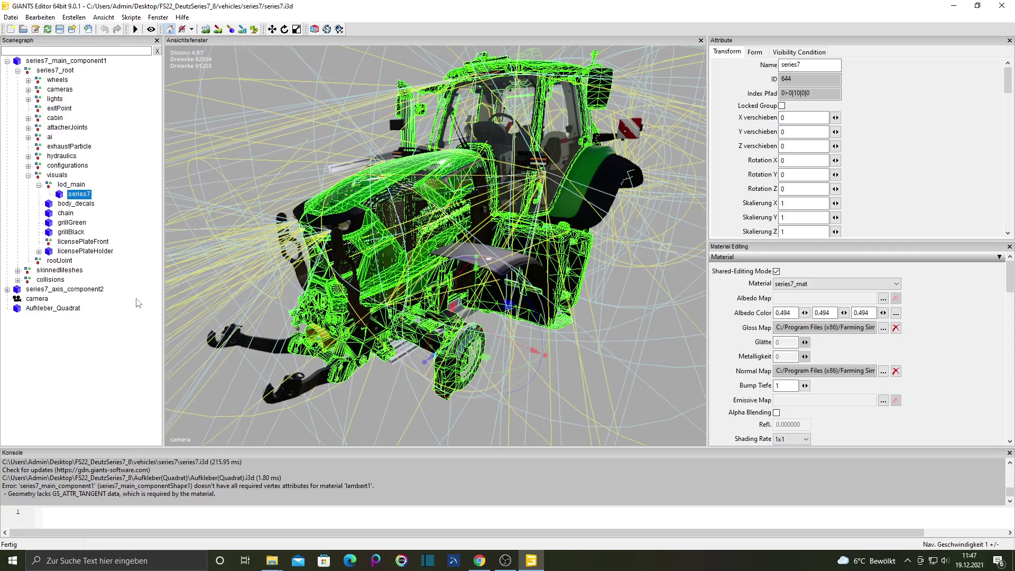
click(132, 206)
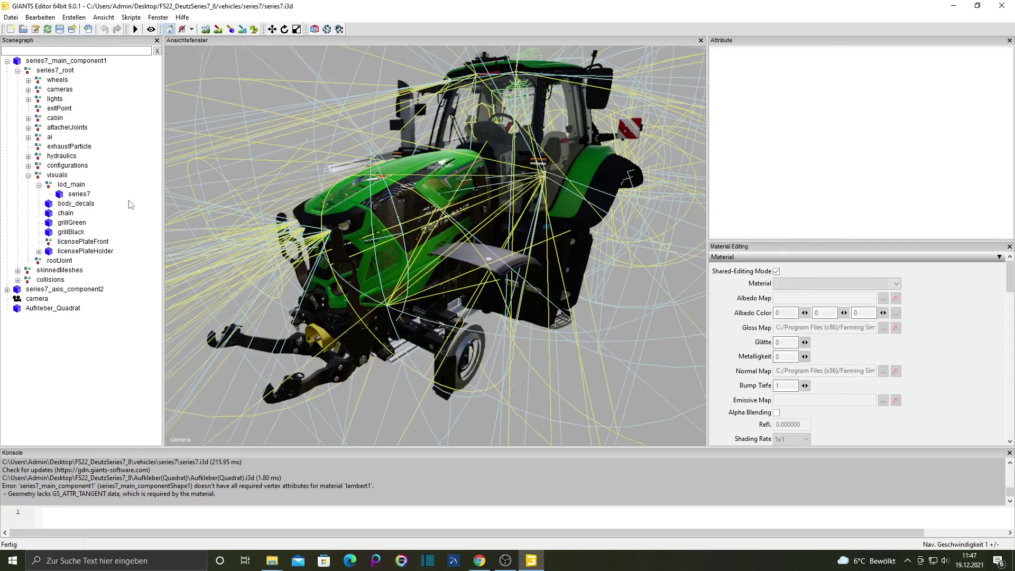
click(46, 310)
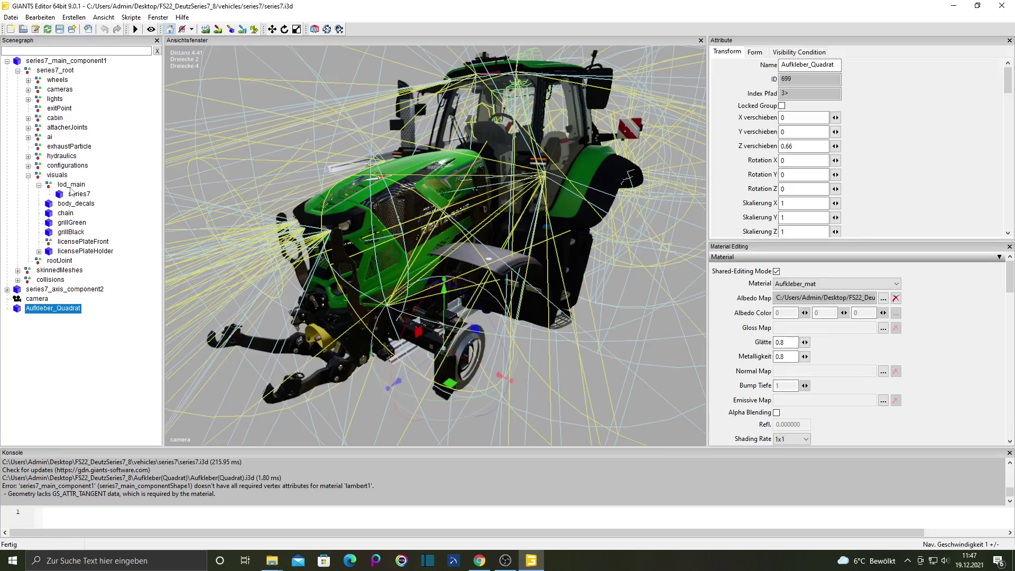
click(41, 18)
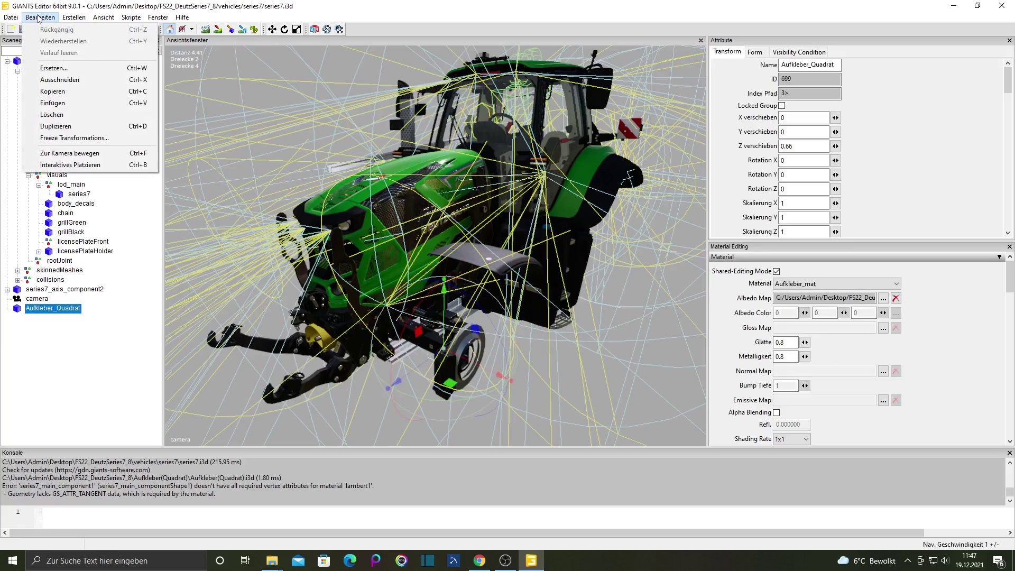
click(53, 80)
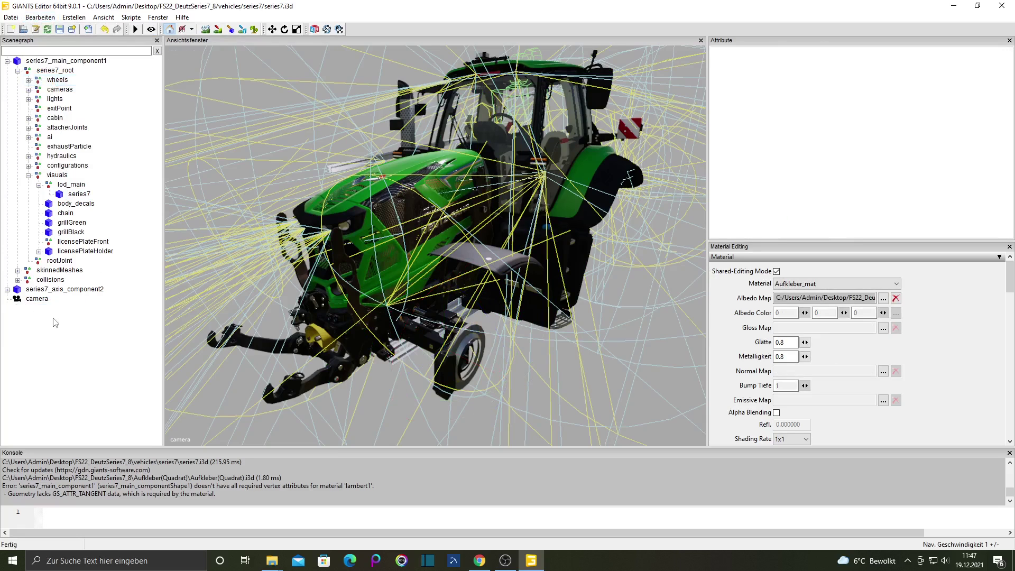
click(77, 194)
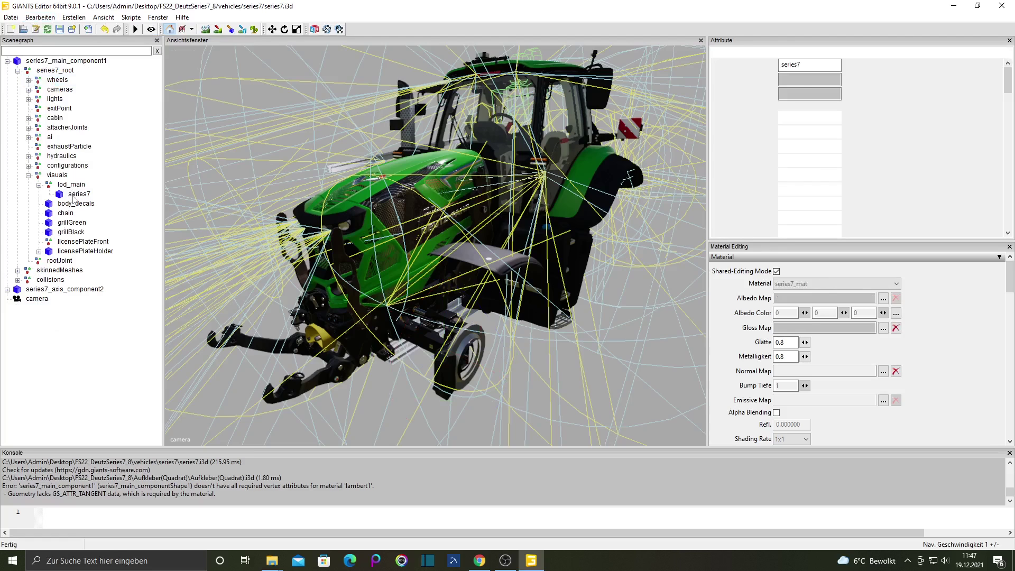
click(47, 21)
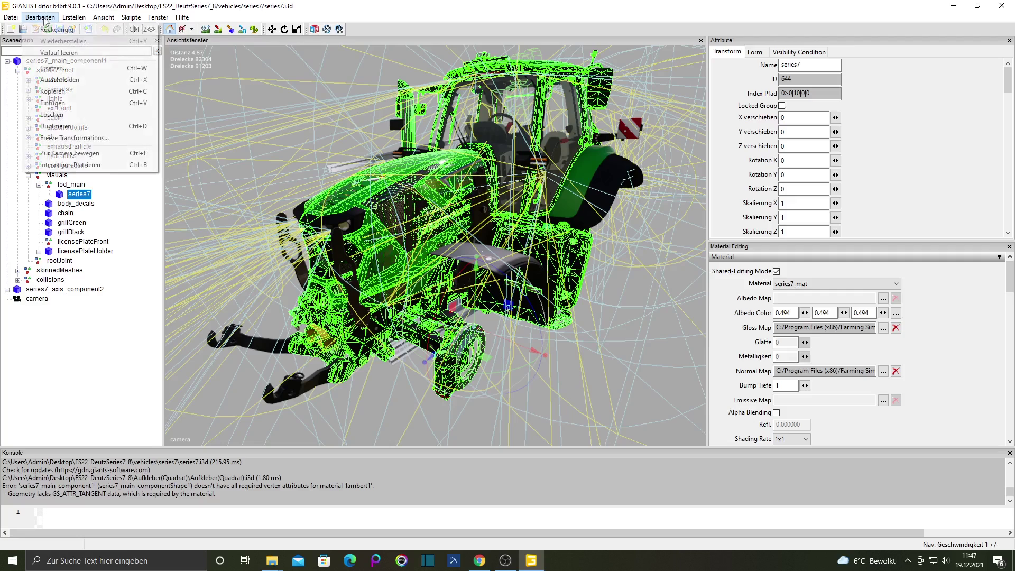
click(57, 106)
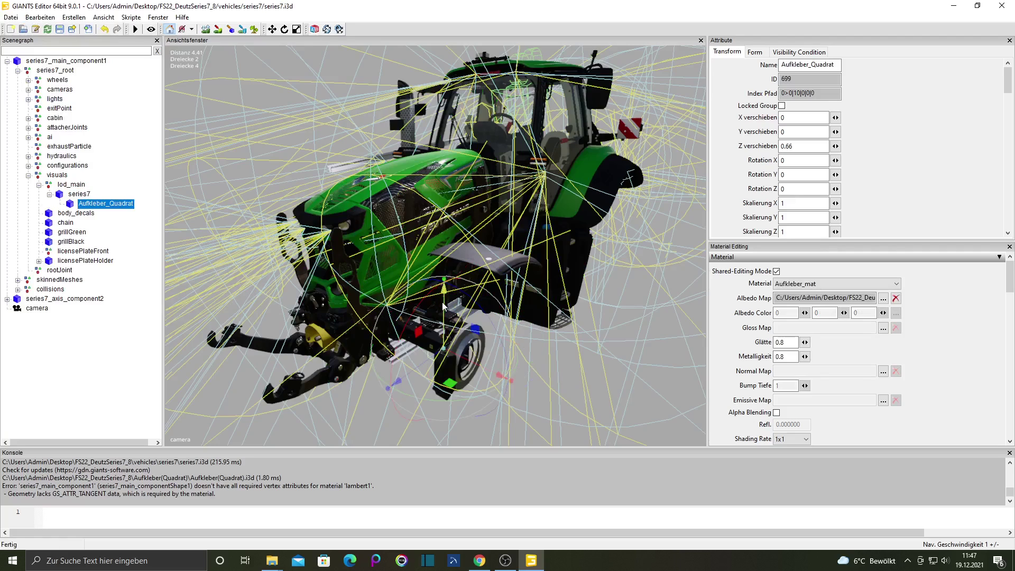
Raise the sticker to about Y 1.906 and move it out of the hood sideways to about X 0.613
drag(443, 306, 443, 103)
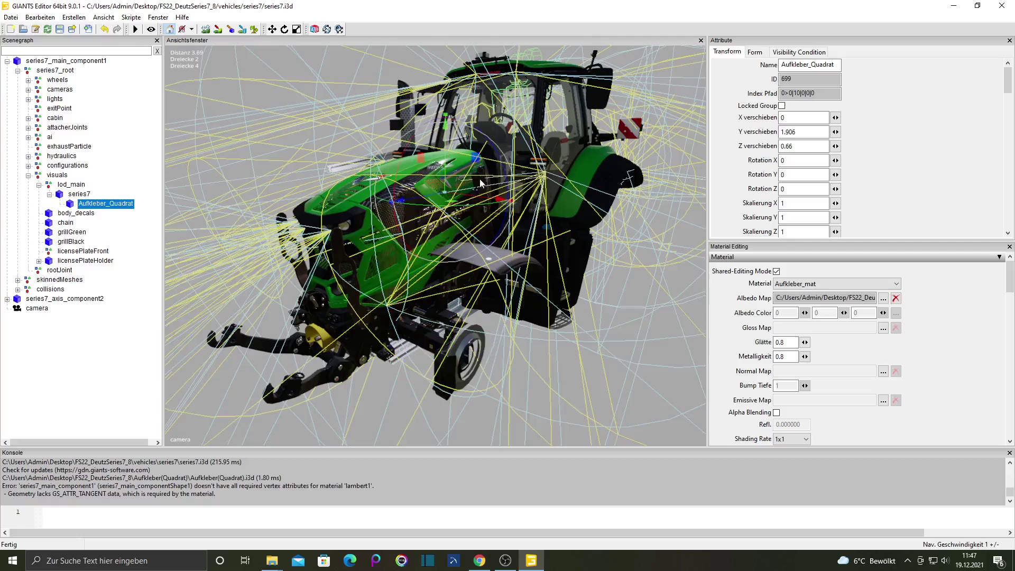
key(f)
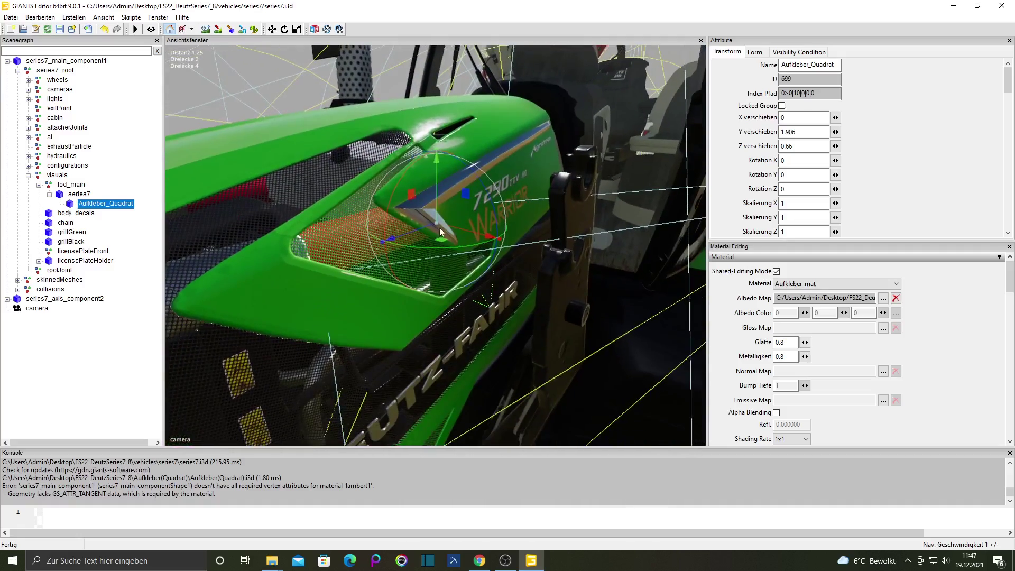
drag(439, 231, 489, 230)
key(f)
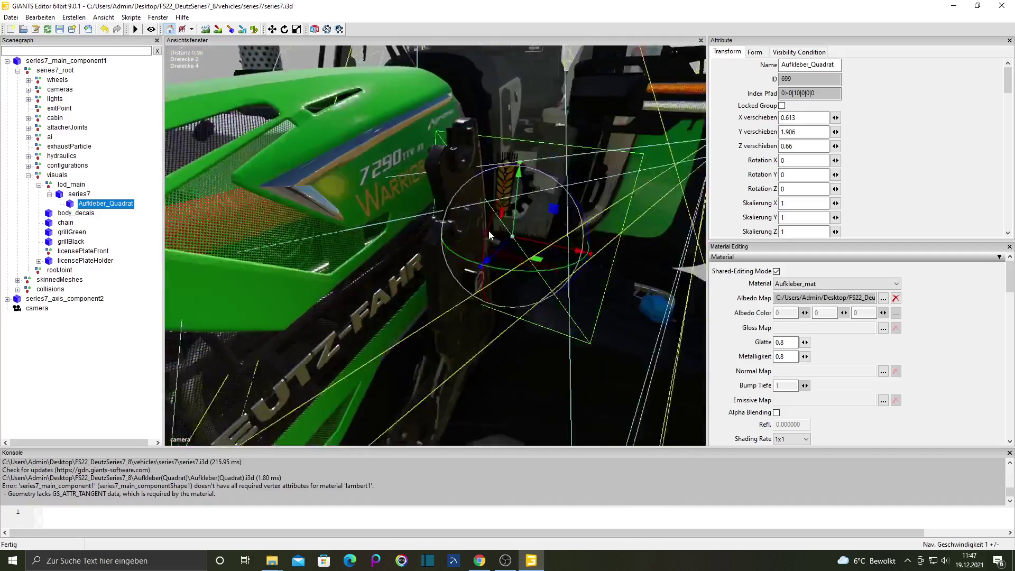
Turn the sticker parallel to the hood's side by setting its Y rotation to 90
middle_drag(489, 231, 483, 244)
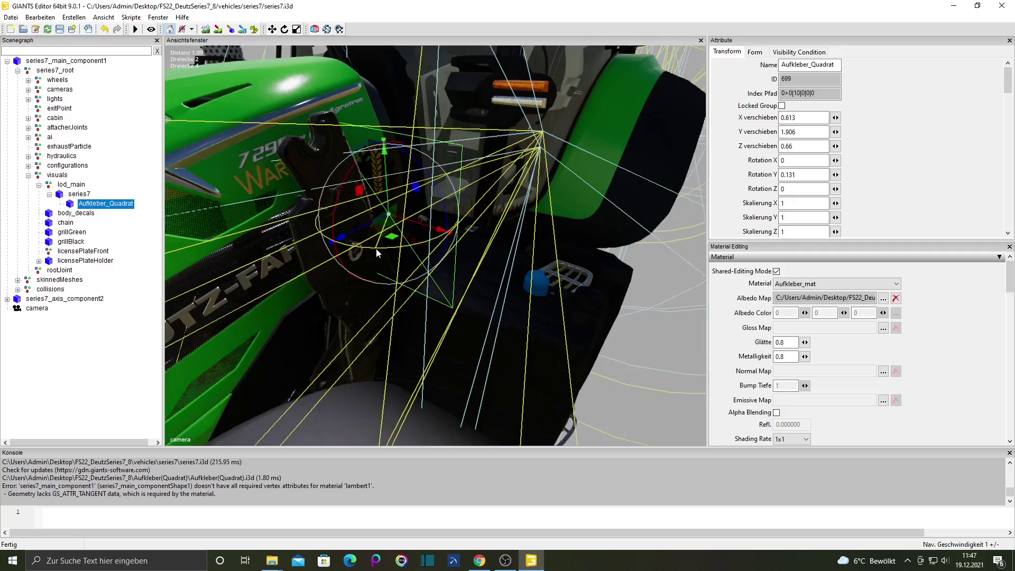
drag(379, 248, 569, 212)
drag(813, 175, 750, 168)
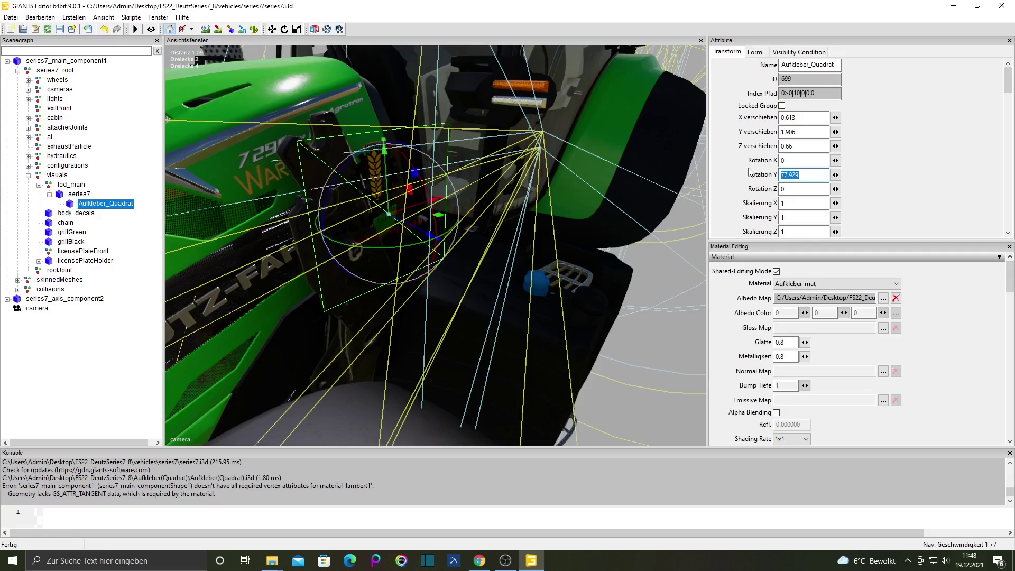
text(90)
key(Return)
Shift the sticker forward and in towards the hood's side, to about X 0.404 and Z 1.155
right_drag(476, 182, 304, 234)
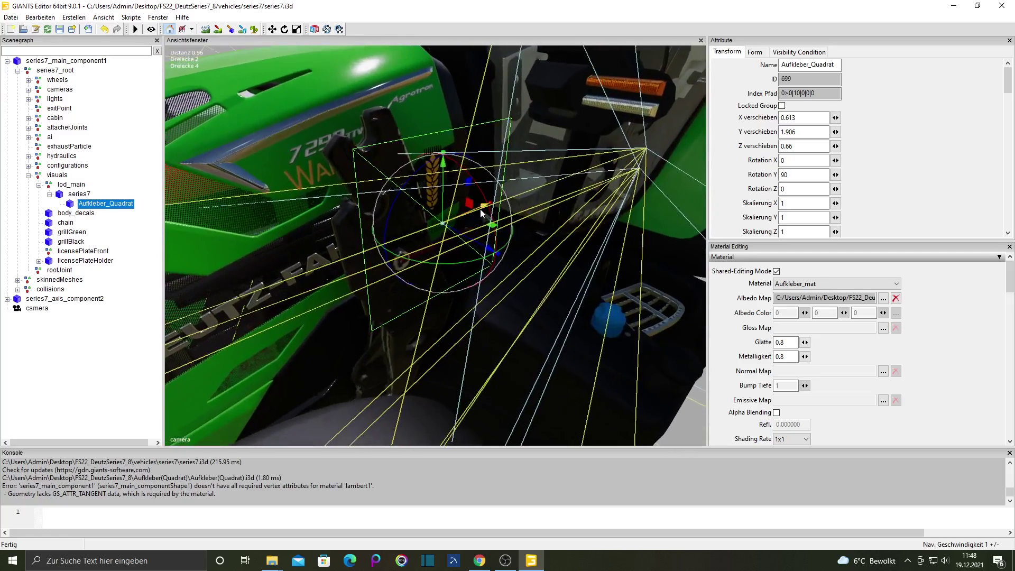
drag(482, 214, 259, 288)
right_drag(259, 288, 414, 262)
drag(478, 267, 343, 256)
mouse_move(448, 261)
right_down()
mouse_move(496, 260)
mouse_move(407, 252)
mouse_move(431, 258)
right_up()
scroll(496, 259, up, 3)
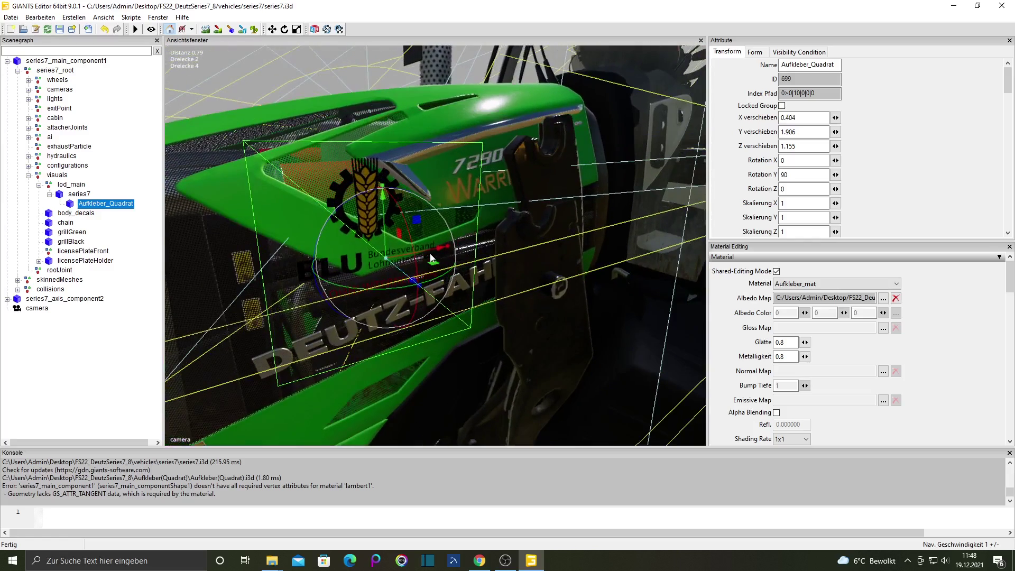
Scale the sticker to 0.5 in X, Y and Z
drag(787, 205, 778, 207)
text(0.5)
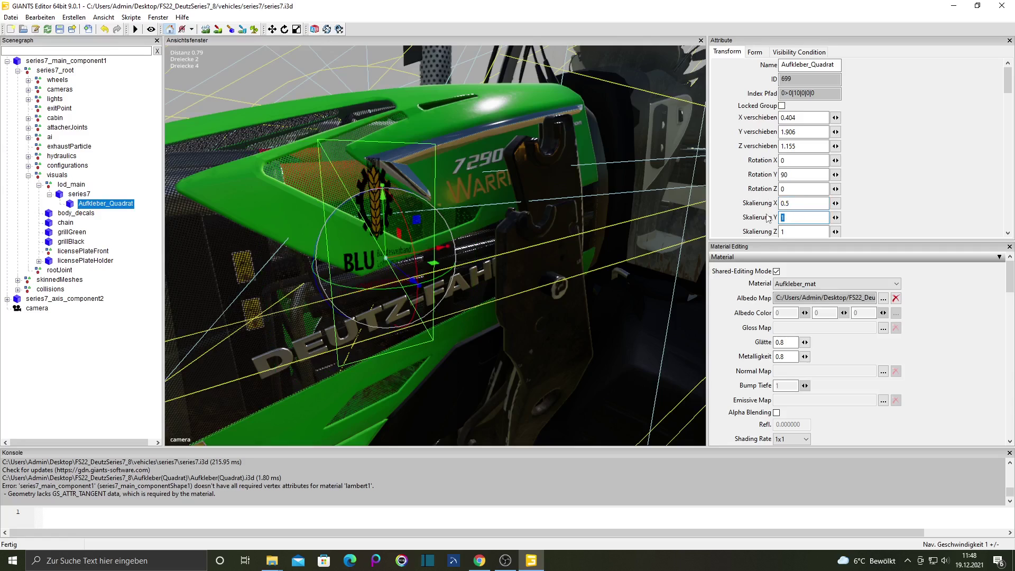
text(0.5)
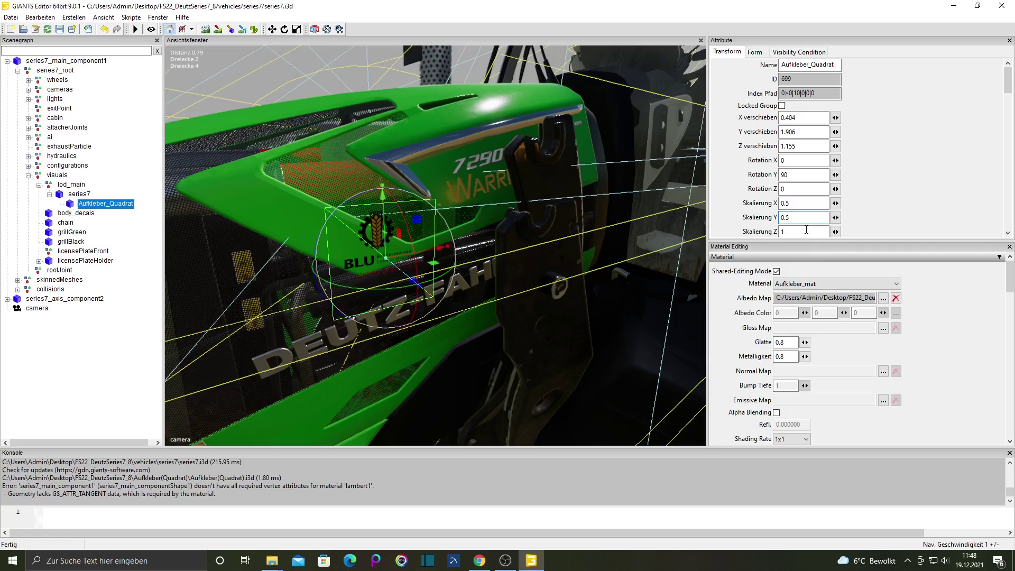
key(Tab)
text(0.5)
Move the sticker closer to the hood's side surface, to about X 0.377
middle_drag(449, 198, 460, 260)
mouse_move(506, 201)
mouse_down()
mouse_move(489, 174)
mouse_move(506, 191)
mouse_move(504, 182)
mouse_move(499, 192)
mouse_up()
middle_drag(500, 191, 520, 226)
scroll(521, 222, up, 5)
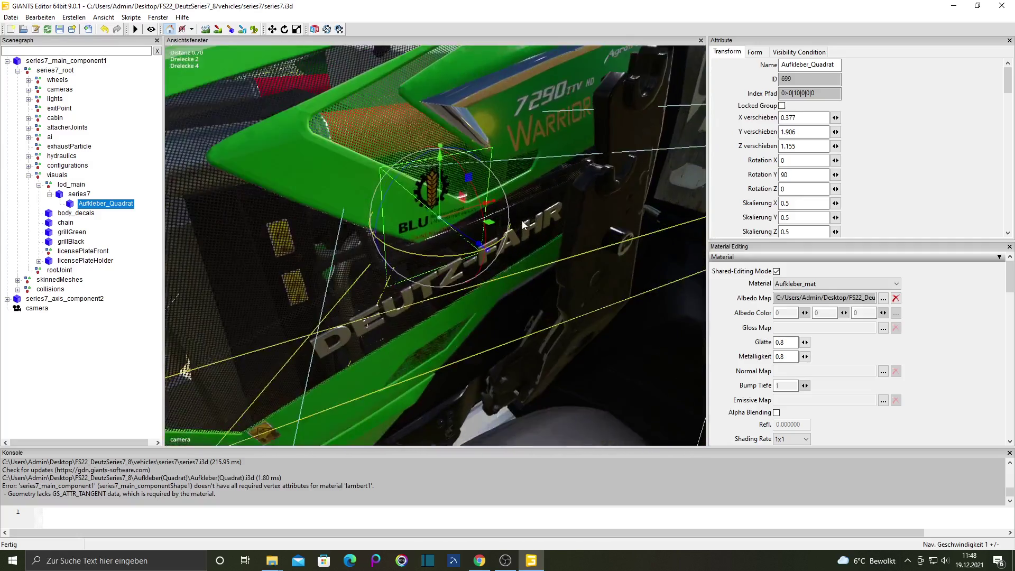
Reduce the sticker's X, Y and Z scale to 0.3
double_click(788, 204)
text(3)
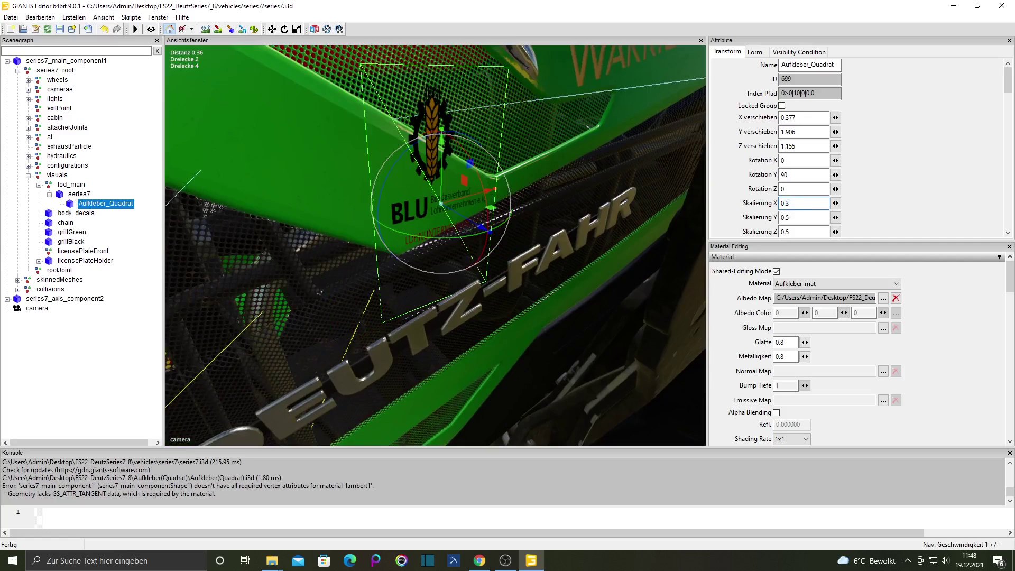
double_click(787, 218)
text(3)
double_click(786, 232)
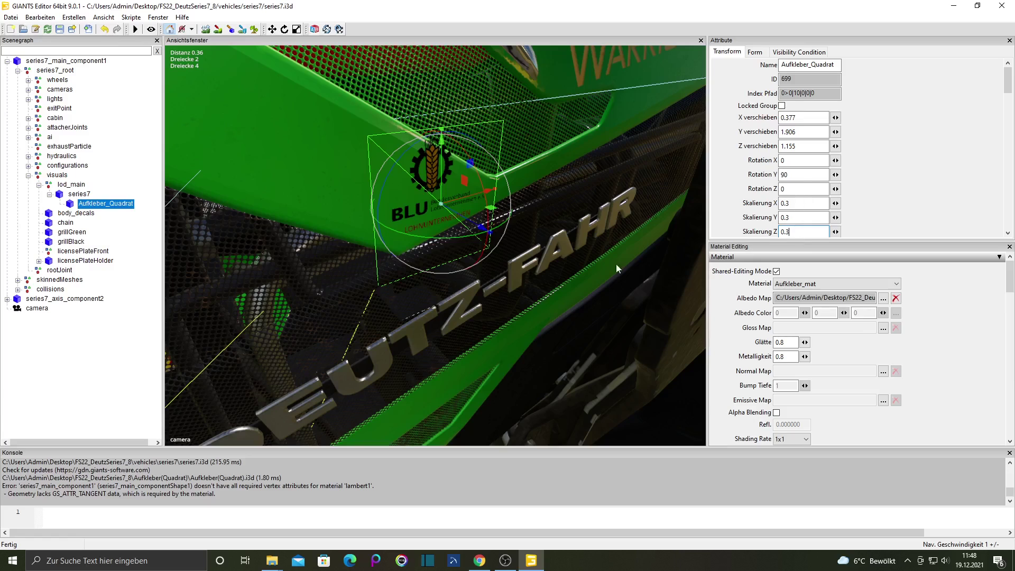
Fit the sticker onto the green hood panel at about X 0.372, Y 1.955, Z 1.267, tilted about -6.788 in X rotation
drag(440, 162, 352, 180)
right_drag(352, 180, 517, 247)
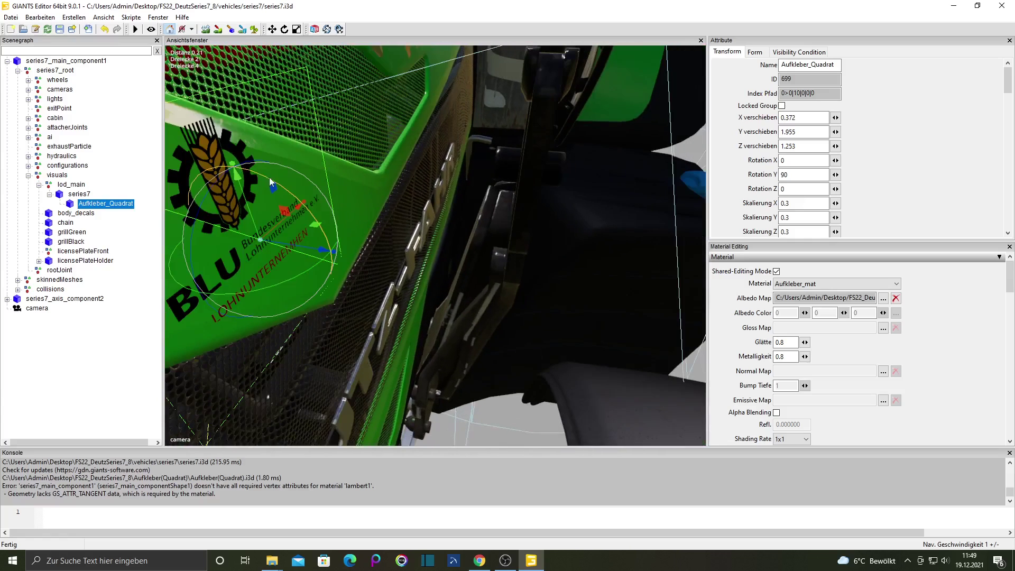
drag(271, 180, 262, 185)
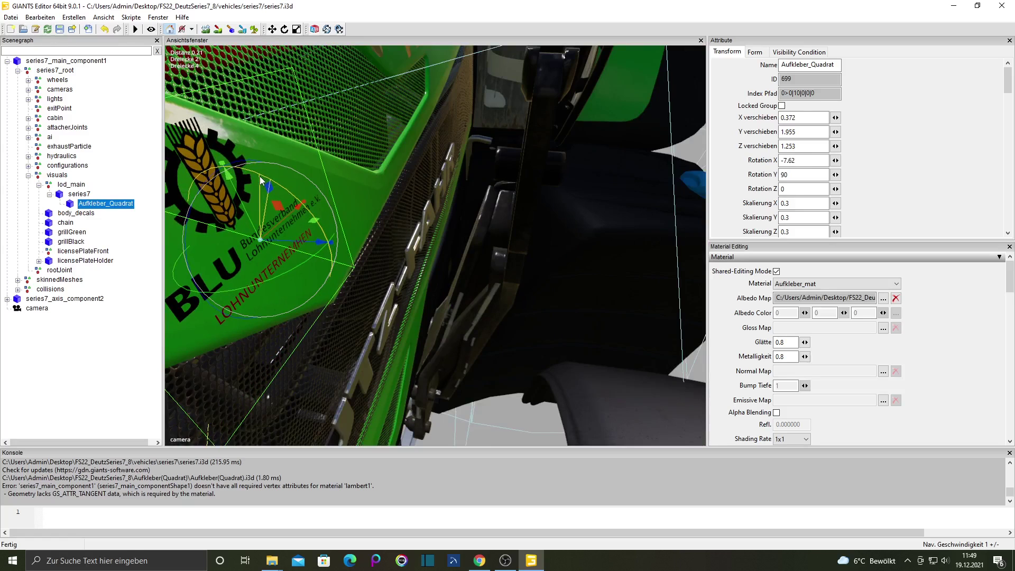
drag(281, 240, 278, 239)
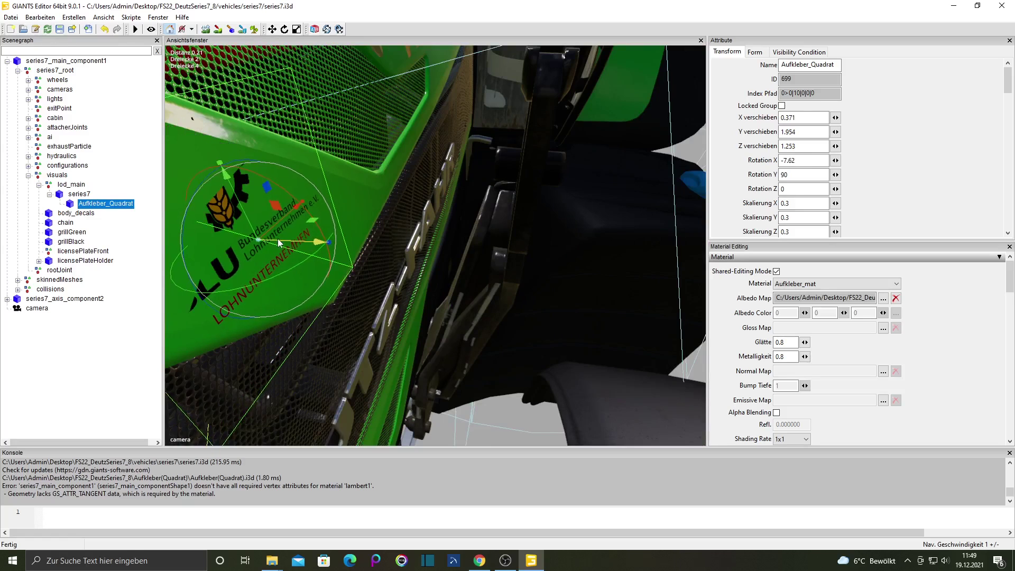
drag(284, 193, 289, 194)
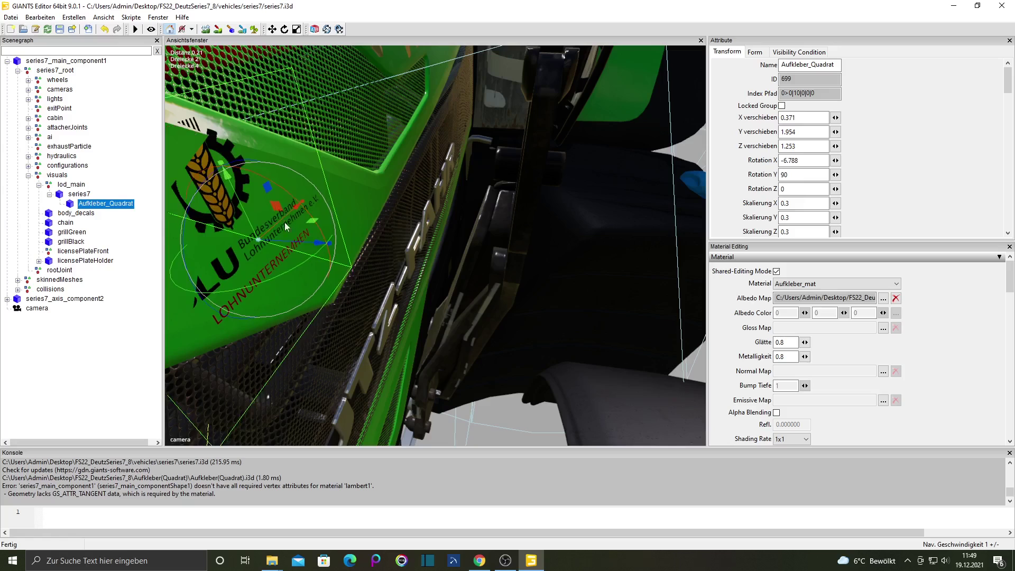
drag(291, 242, 249, 235)
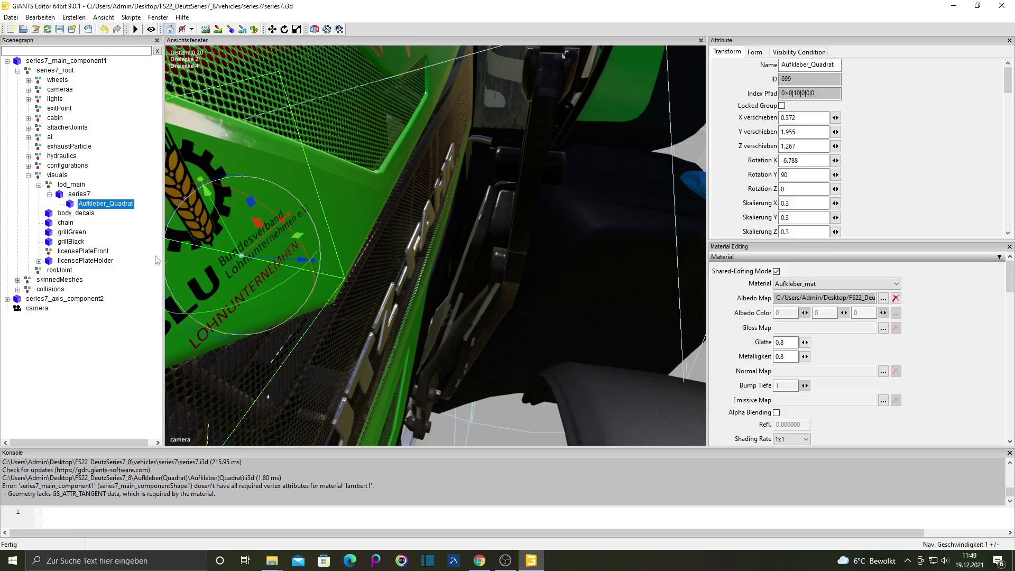
Nudge the sticker slightly outward so the whole logo clears the hood panel, and check its fit from the side
right_drag(344, 302, 391, 312)
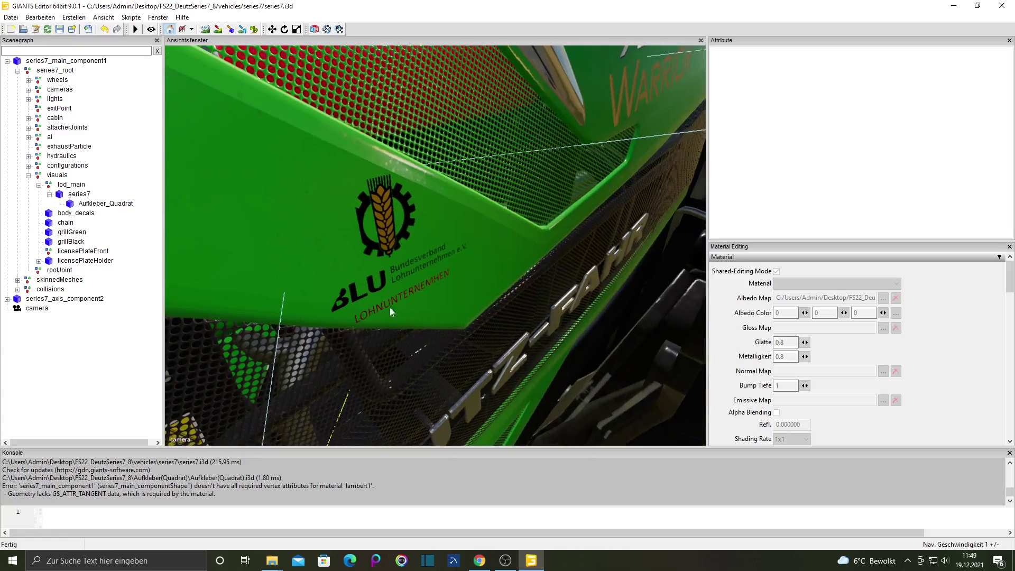
click(94, 205)
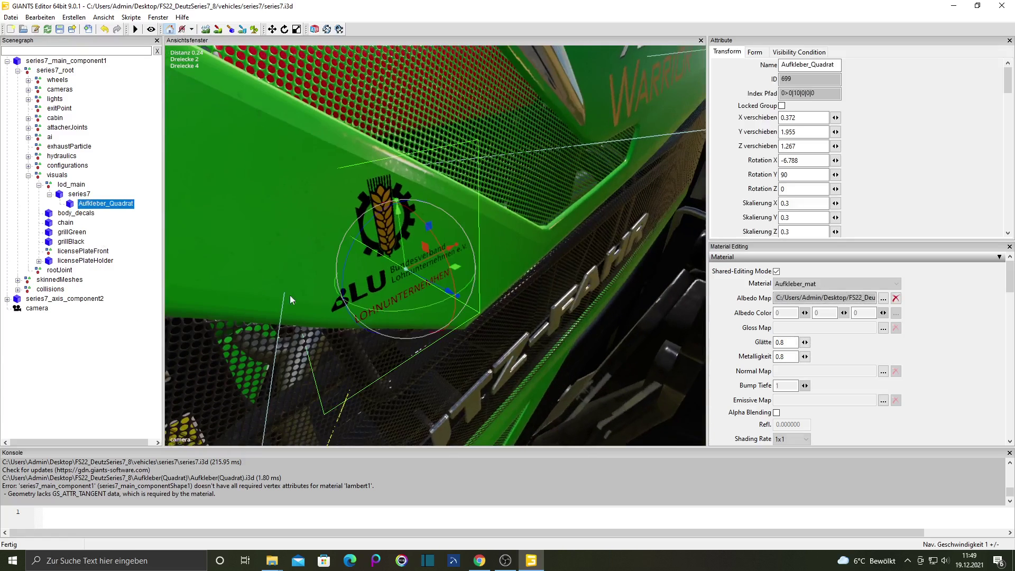
drag(438, 287, 440, 291)
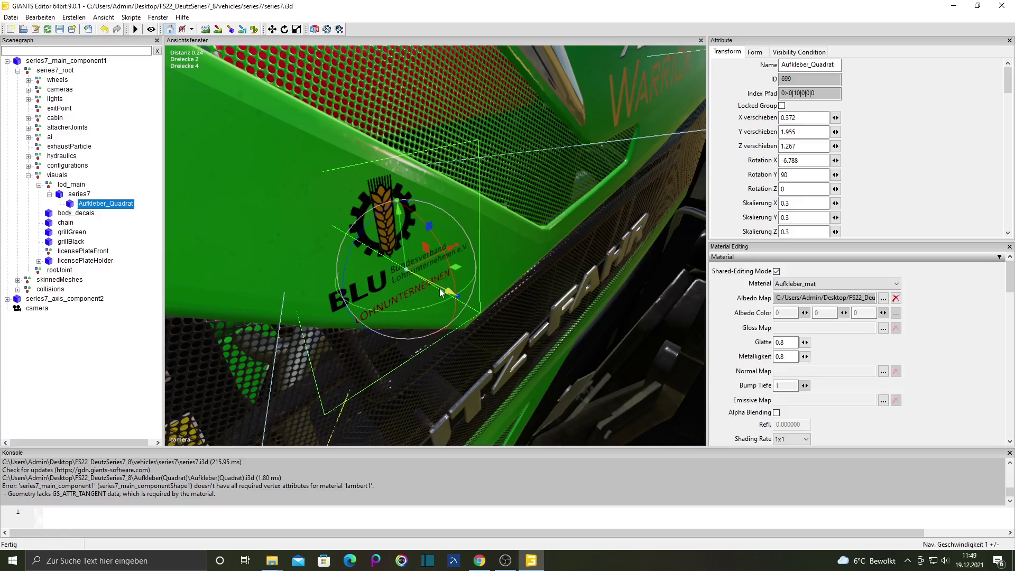
click(439, 287)
right_drag(439, 288, 271, 285)
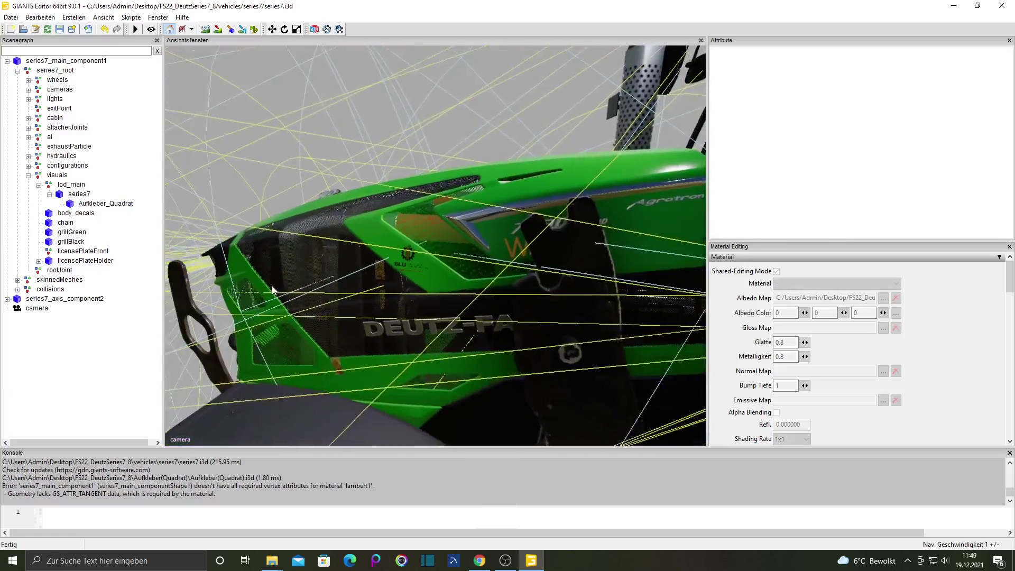
scroll(272, 285, up, 10)
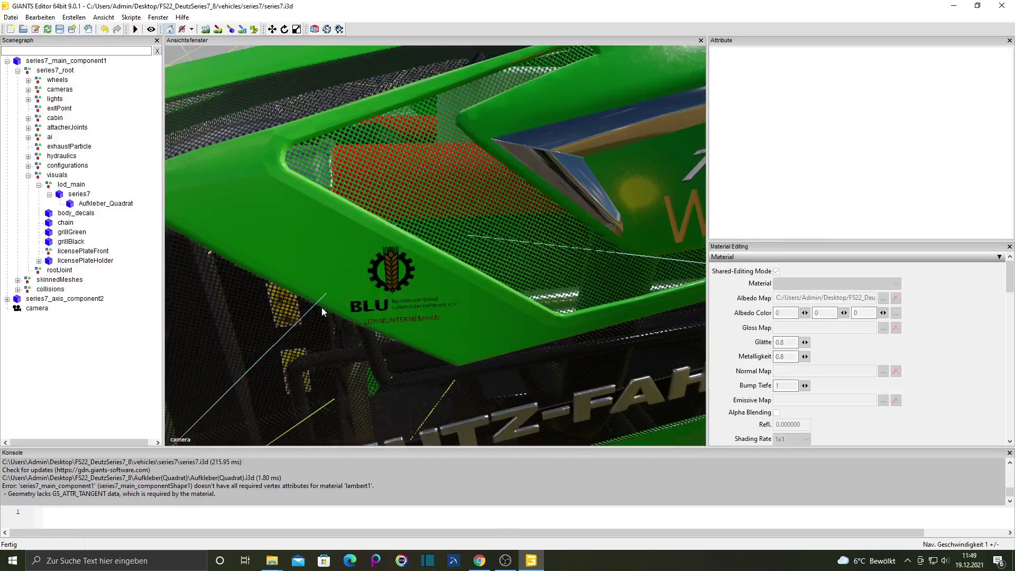
right_drag(403, 300, 440, 299)
Duplicate the Aufkleber_Quadrat sticker under series7 and cut the duplicate for pasting elsewhere
scroll(439, 250, down, 12)
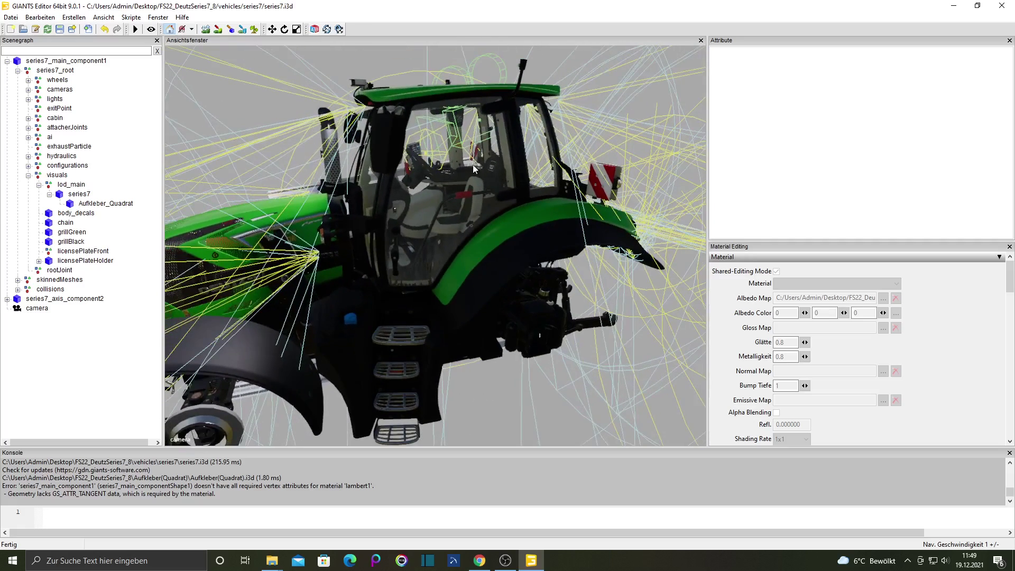
click(99, 204)
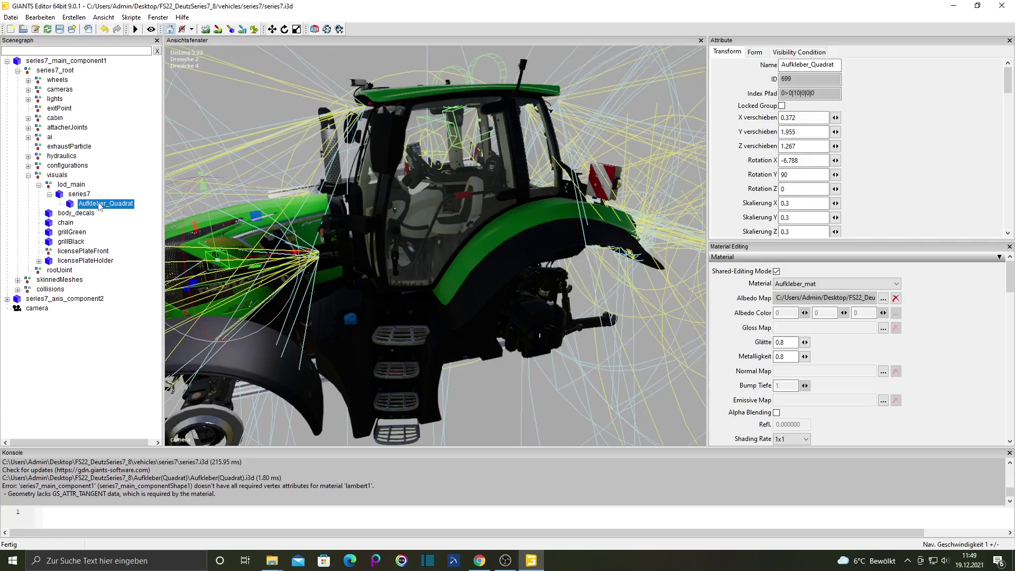
click(45, 18)
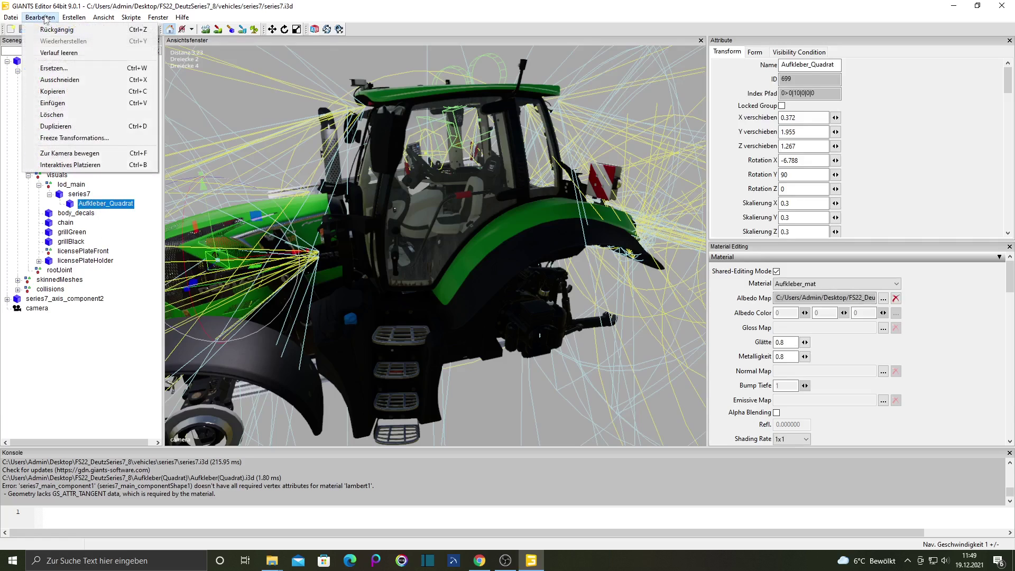
click(56, 127)
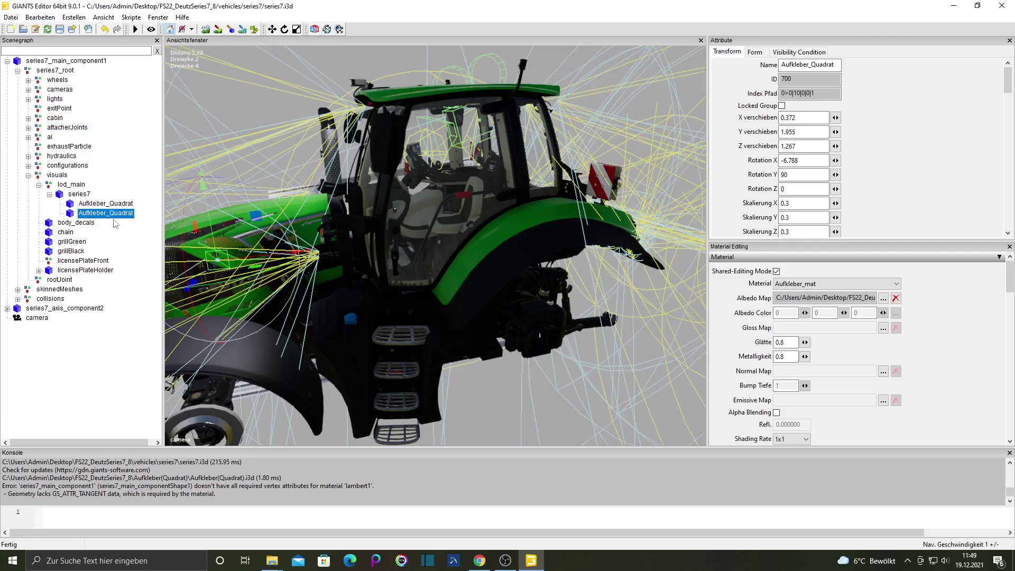
click(42, 18)
click(59, 80)
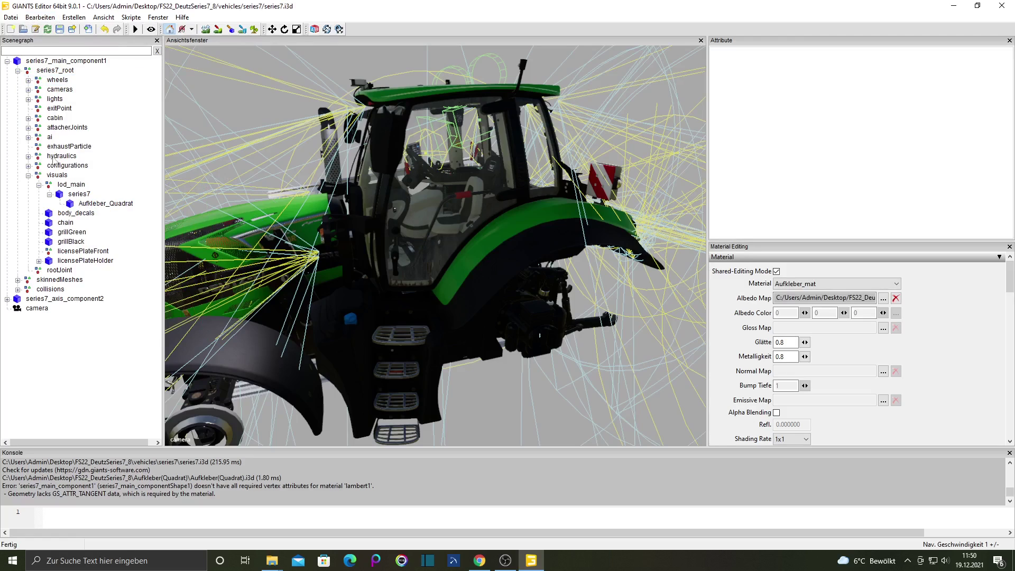
Examine the subgroups of the cabin group one by one to find the one holding the cab's visible meshes
click(28, 176)
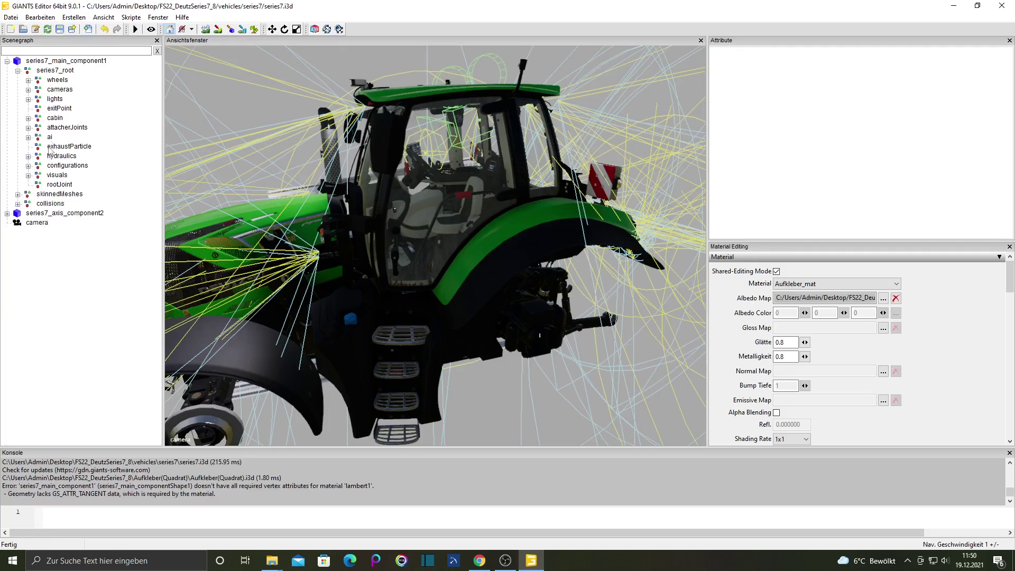
click(54, 119)
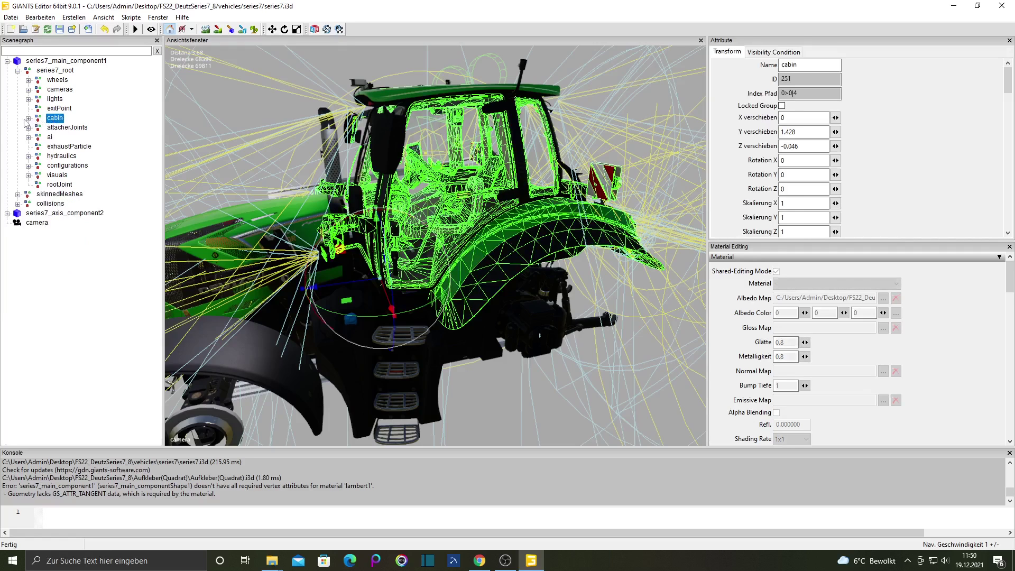
click(29, 119)
click(59, 128)
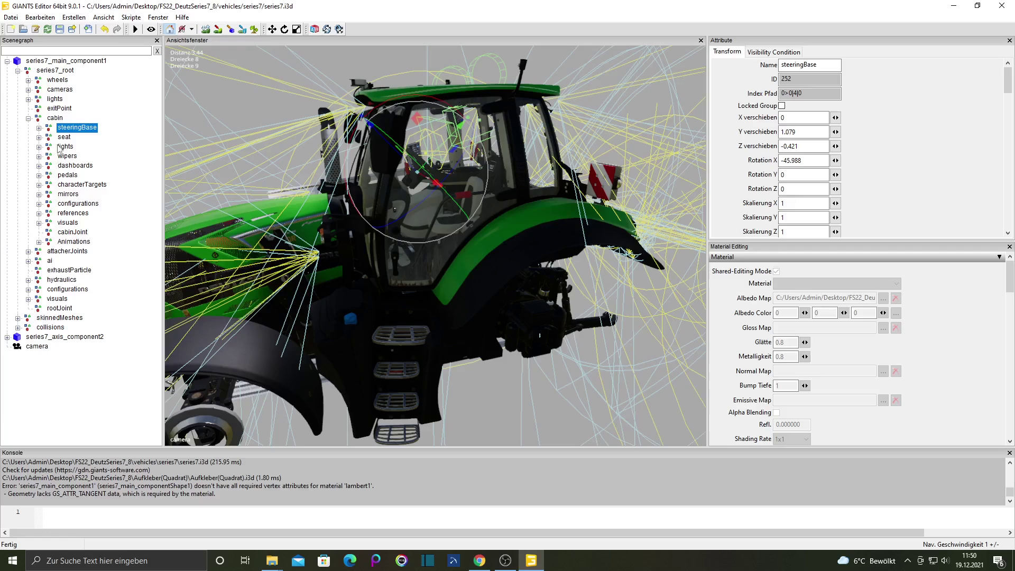
click(64, 146)
click(66, 156)
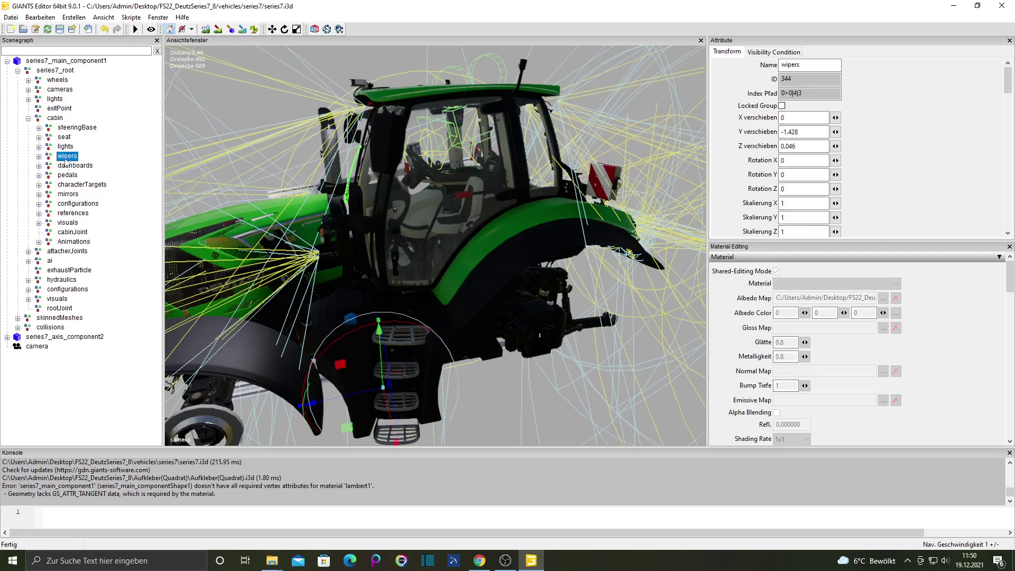
click(67, 166)
click(67, 175)
click(69, 185)
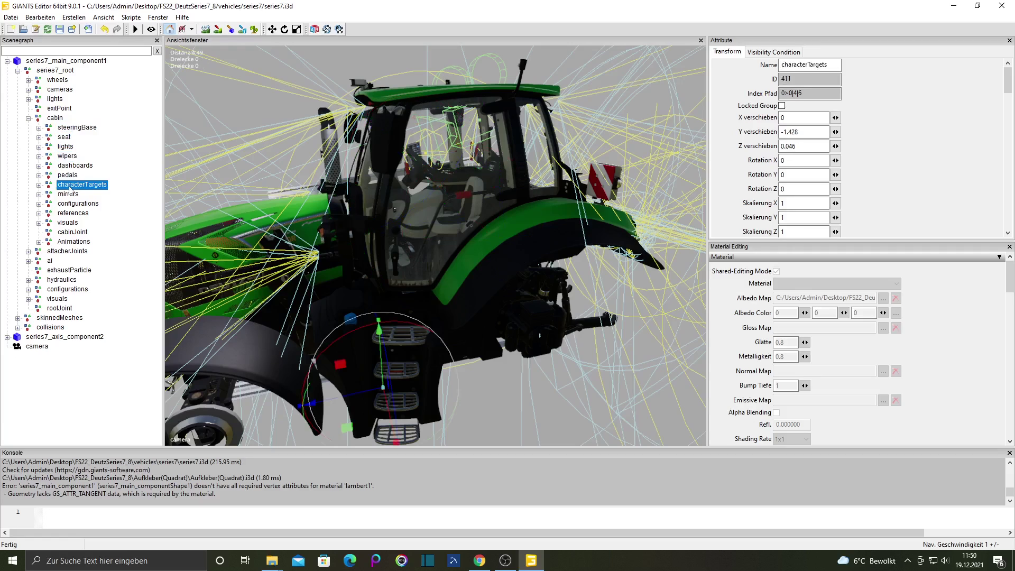
click(69, 194)
click(71, 204)
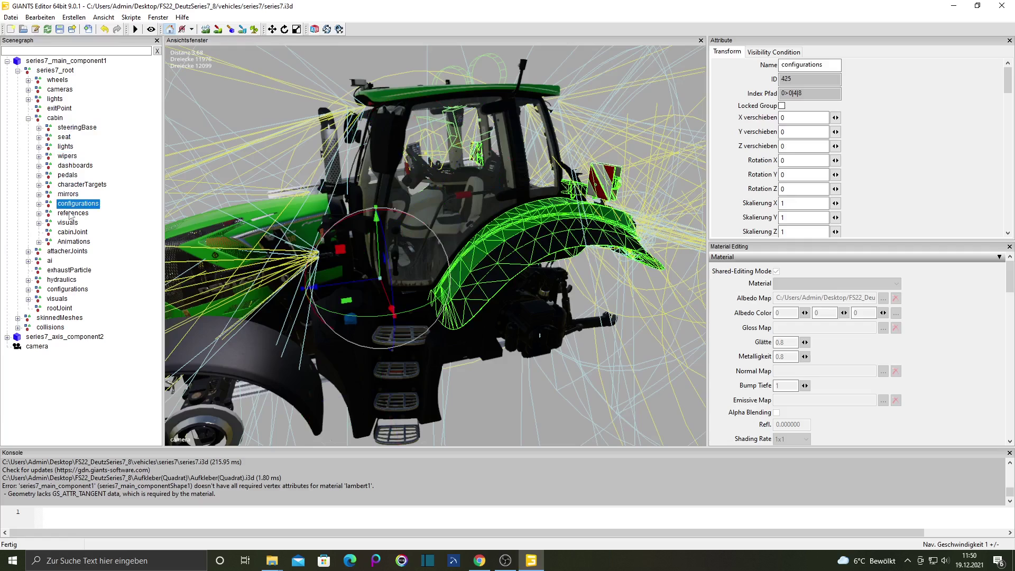
click(70, 213)
click(70, 222)
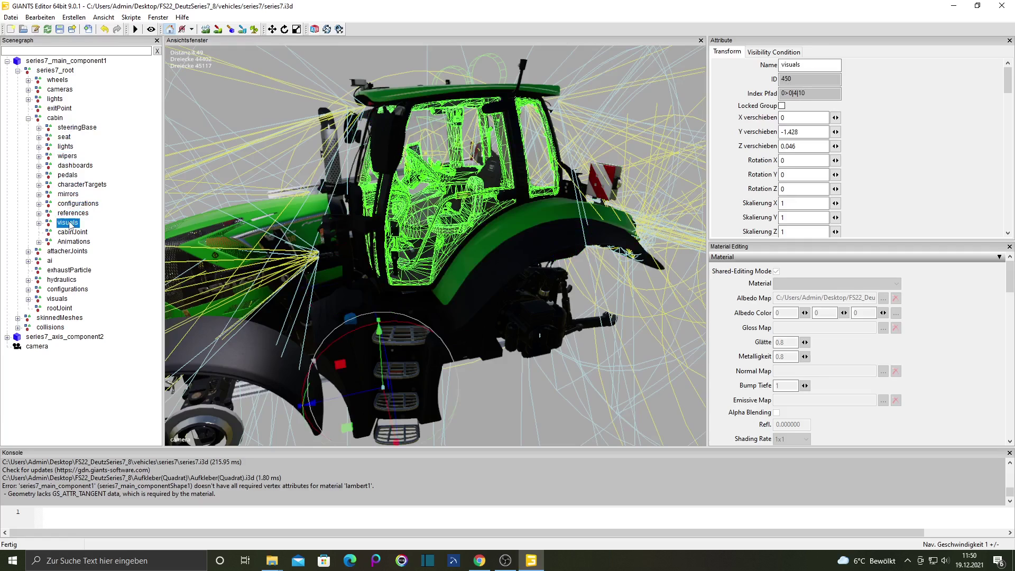
Compare which cab parts belong to lod_interior and windows in the cabin's visuals group, viewing the cab from several angles
click(39, 224)
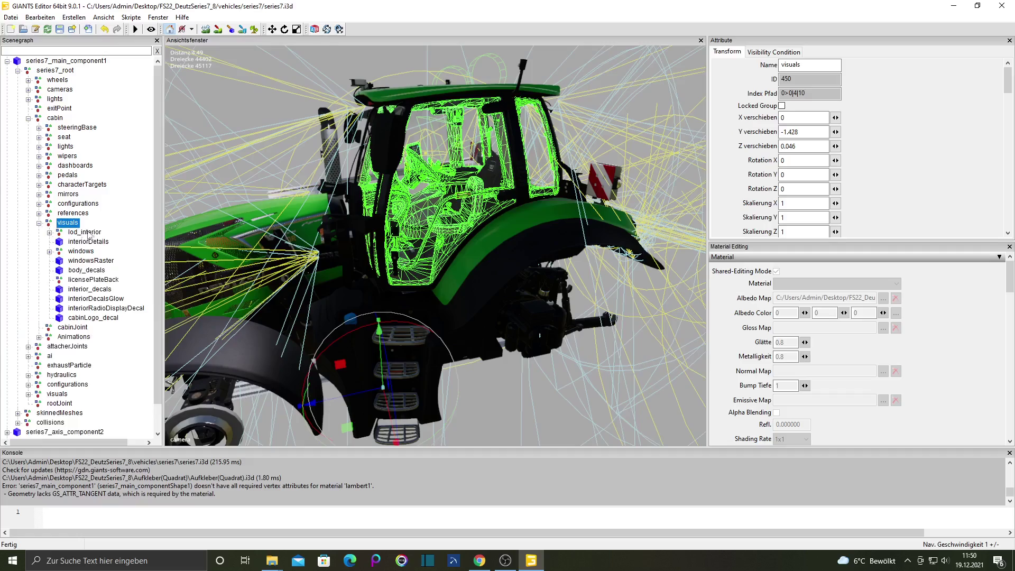
click(90, 234)
scroll(431, 185, up, 5)
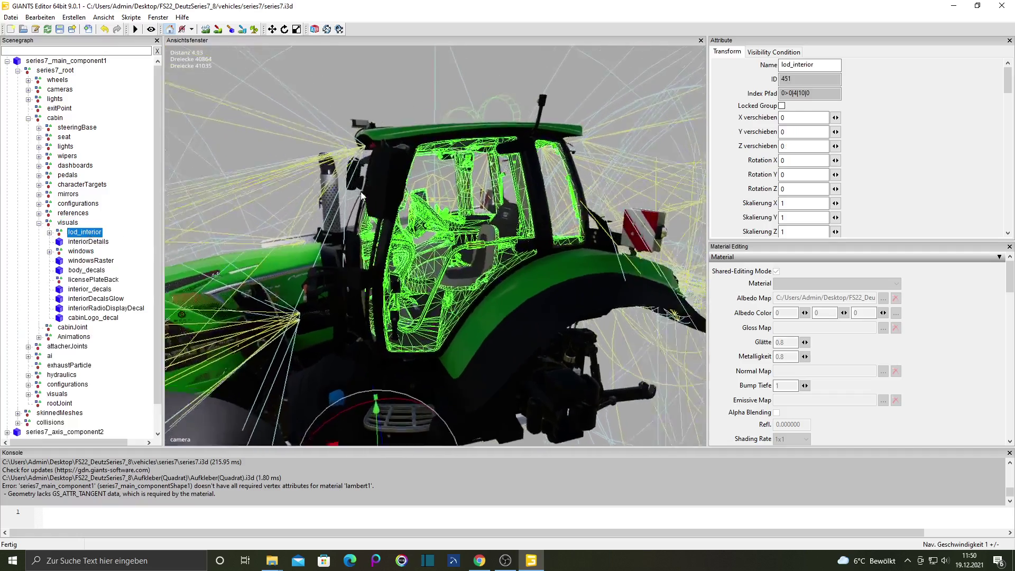
click(84, 252)
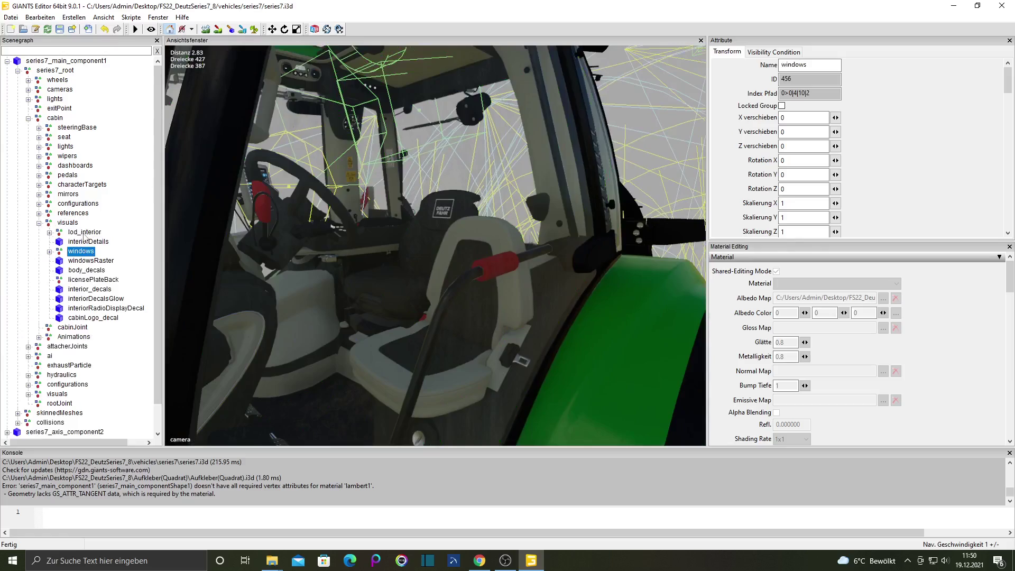
click(85, 234)
middle_drag(390, 257, 402, 254)
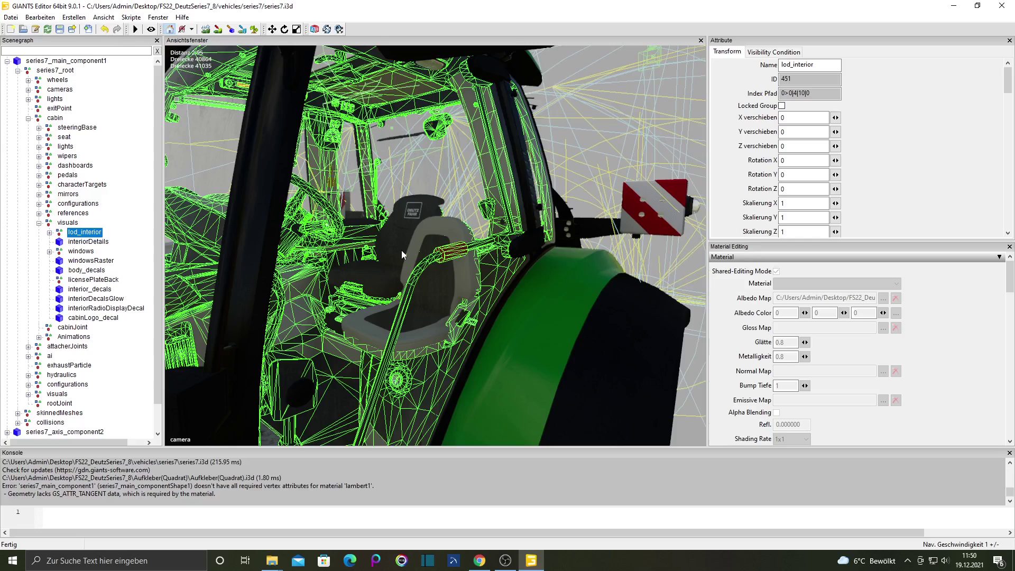
middle_drag(401, 250, 452, 302)
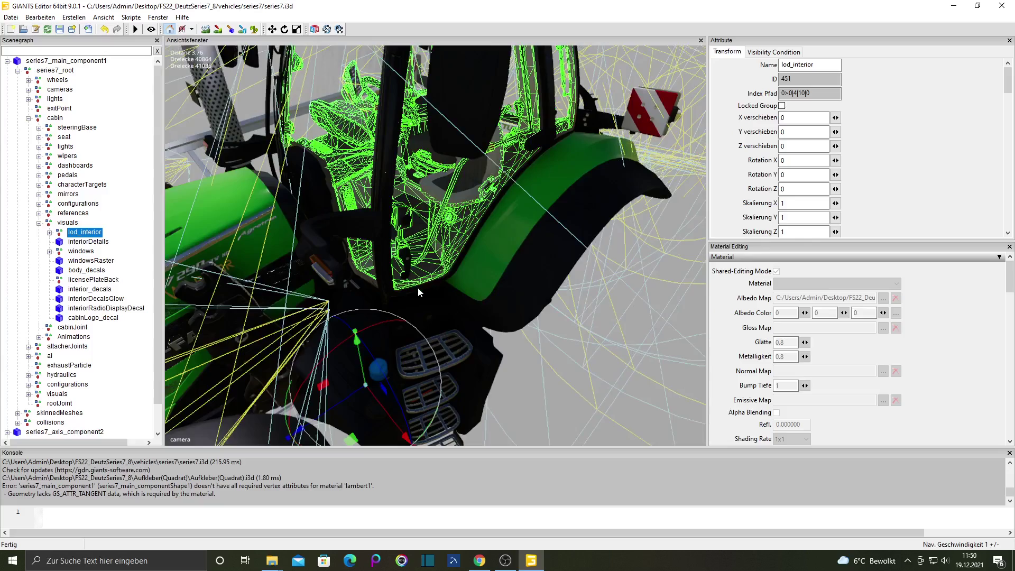
middle_drag(429, 284, 427, 234)
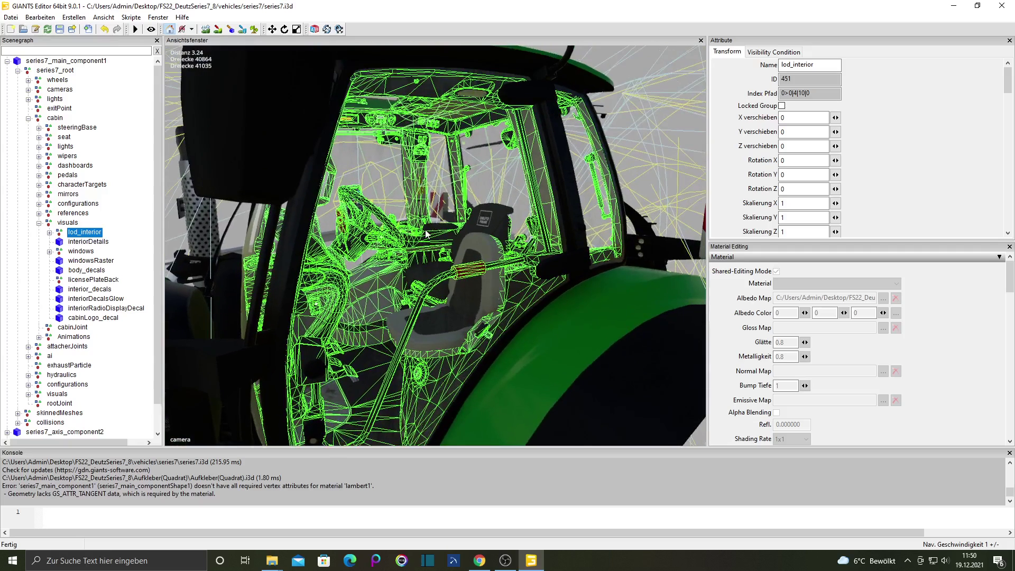
Paste the cut sticker as a child of deutz8_interior inside the cabin's lod_interior group
click(49, 234)
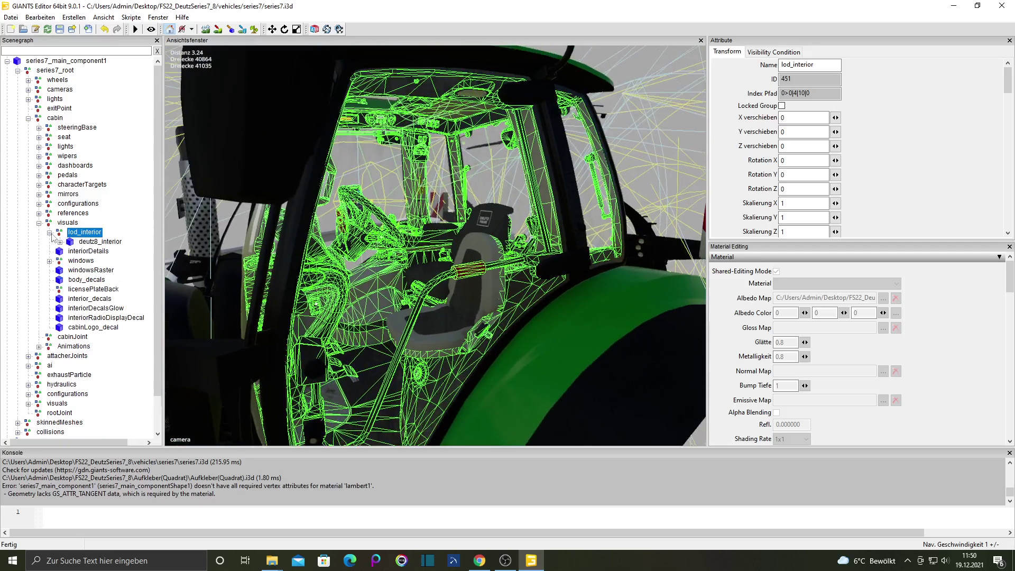
click(59, 242)
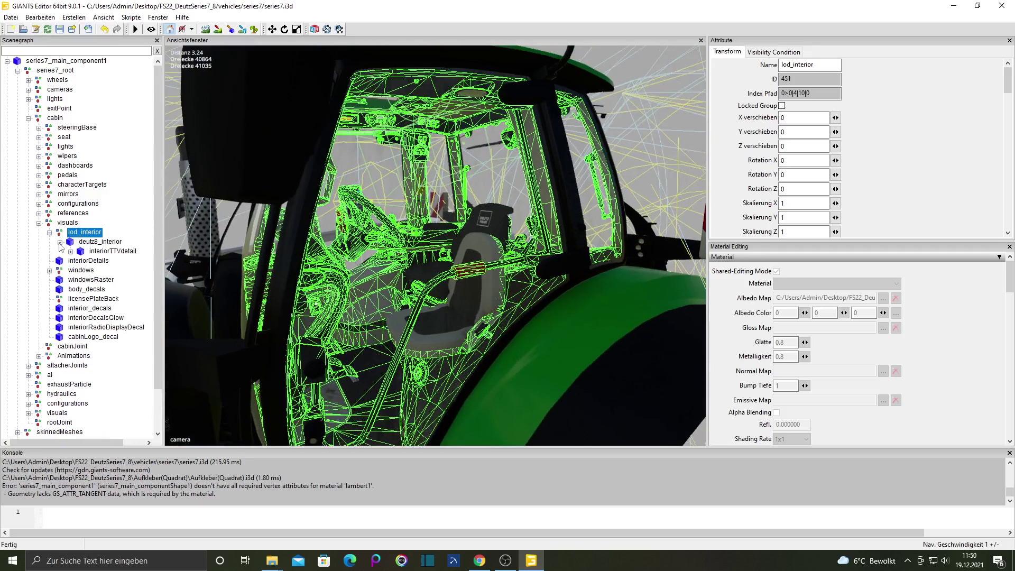
click(89, 252)
click(80, 242)
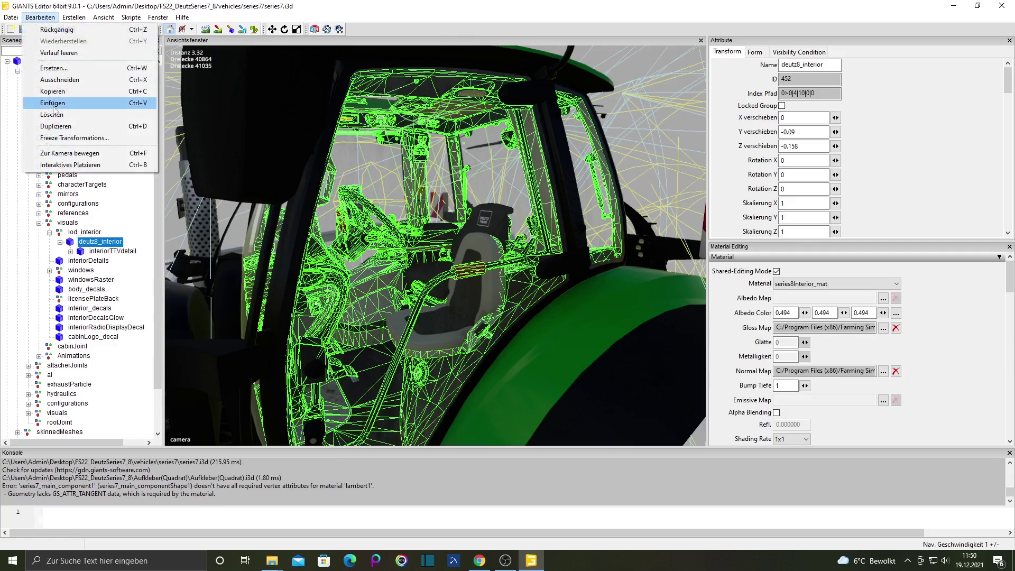
click(52, 103)
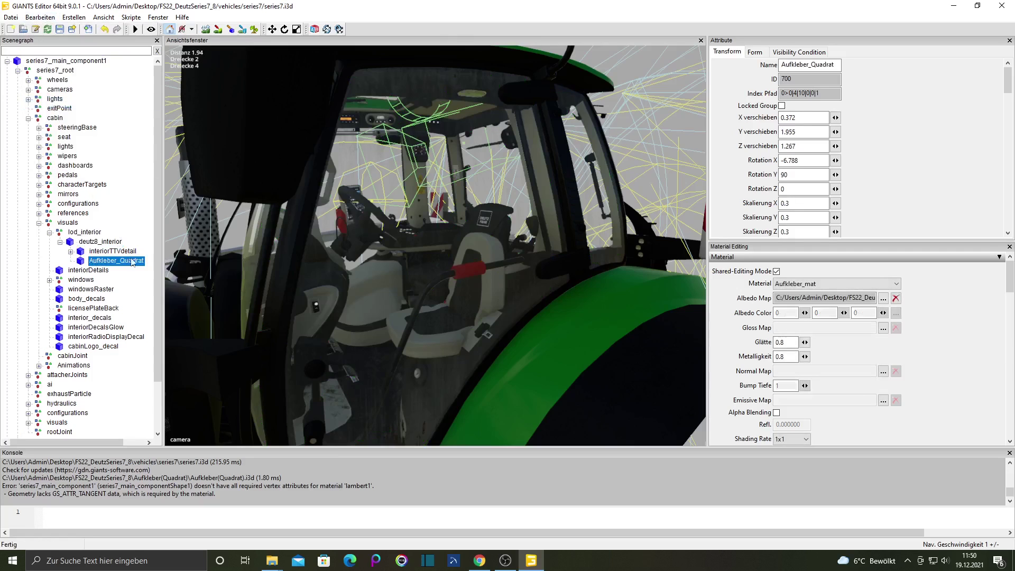
Move the pasted sticker from the hood area up to the cab, to about X 0.738, Y 2.922, Z -0.347
middle_drag(357, 265, 354, 313)
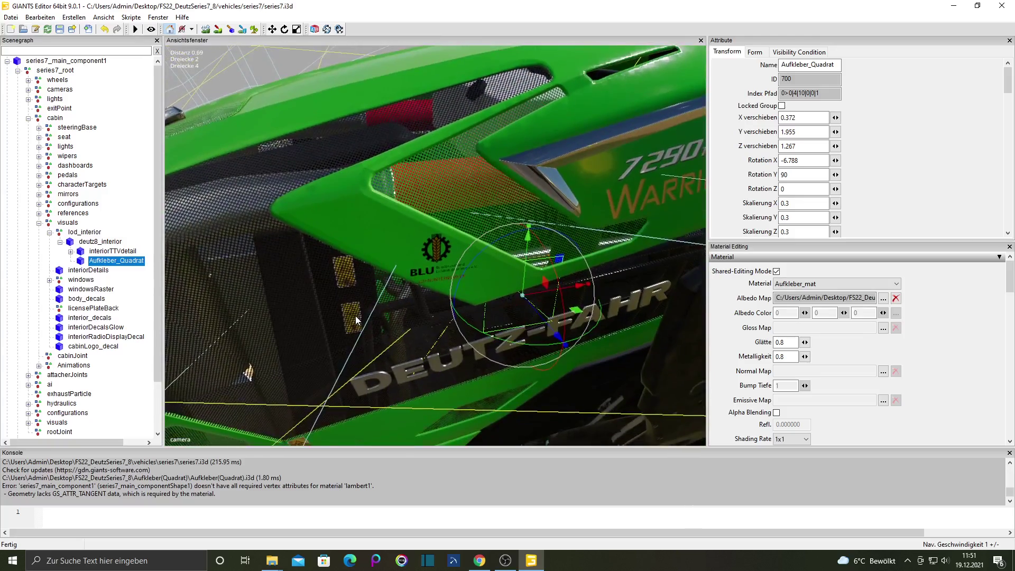
scroll(355, 316, down, 5)
scroll(330, 319, down, 3)
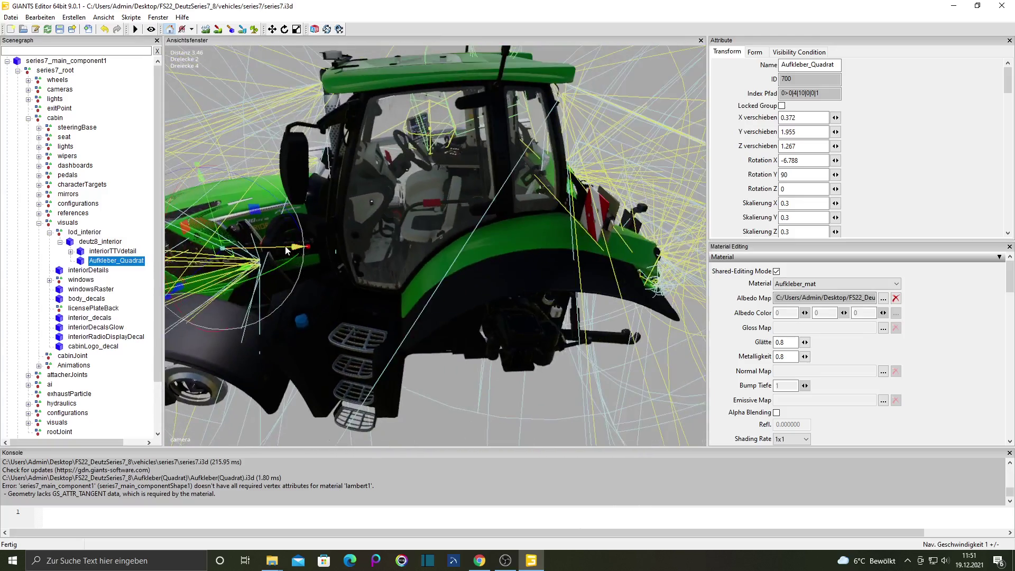
drag(323, 248, 503, 249)
middle_drag(502, 249, 497, 275)
drag(560, 306, 518, 93)
scroll(517, 145, up, 5)
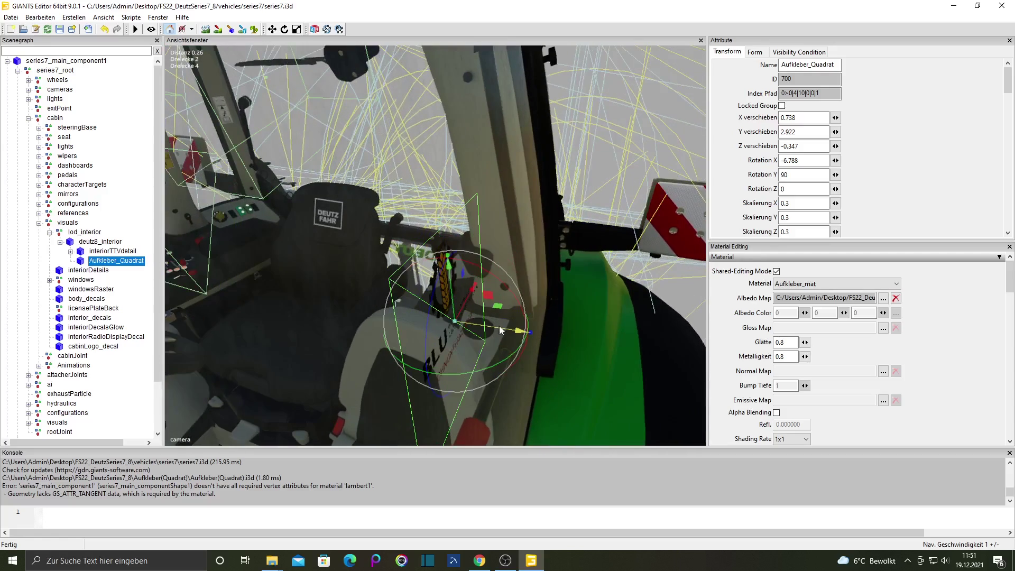
Shift the sticker inward to about X 0.699, Y 2.917 and turn it to about 87.901 in Y rotation
drag(499, 325, 439, 330)
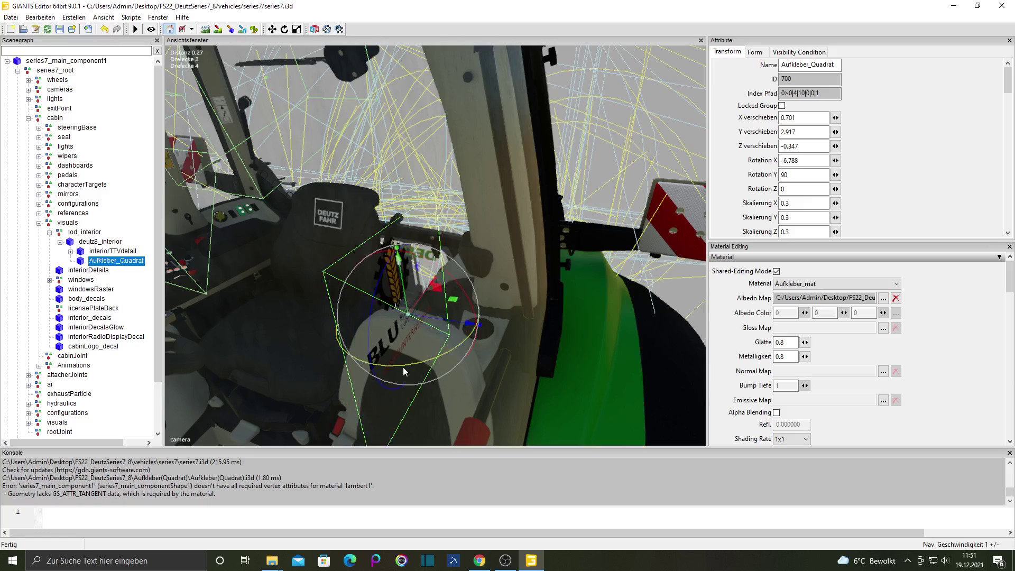
drag(403, 367, 402, 365)
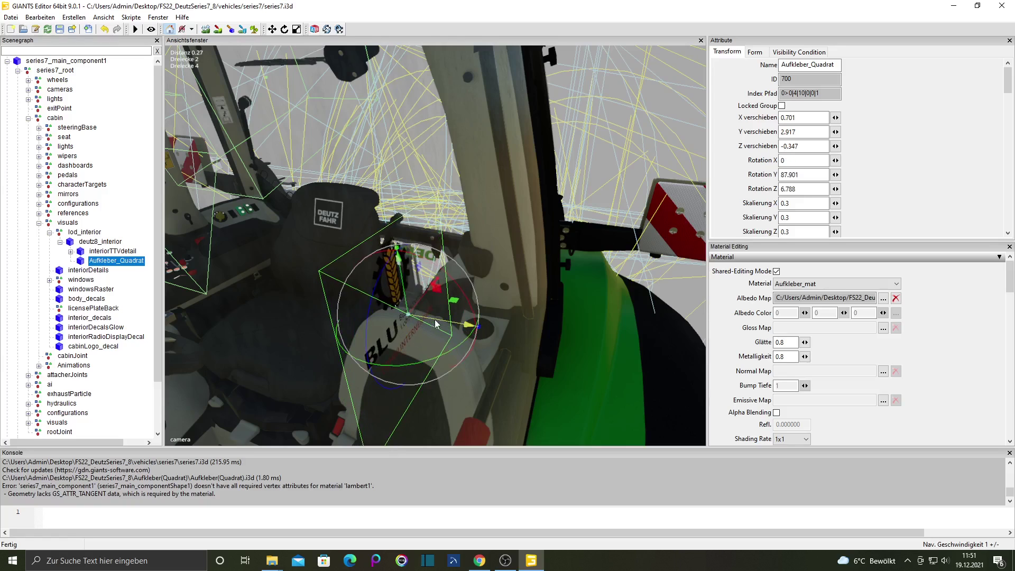
drag(436, 323, 433, 324)
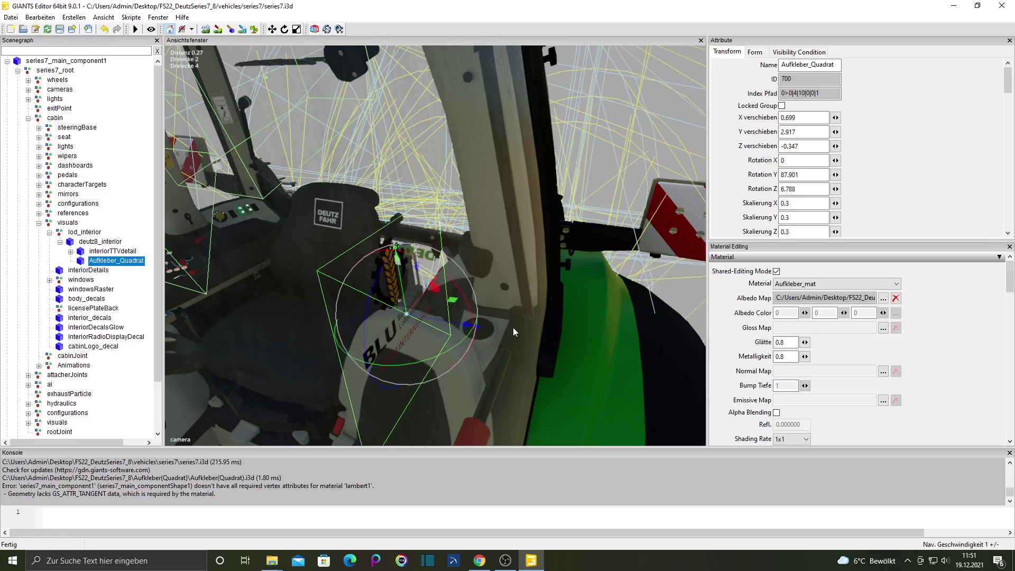
scroll(513, 328, down, 3)
middle_drag(512, 328, 372, 280)
scroll(372, 280, up, 5)
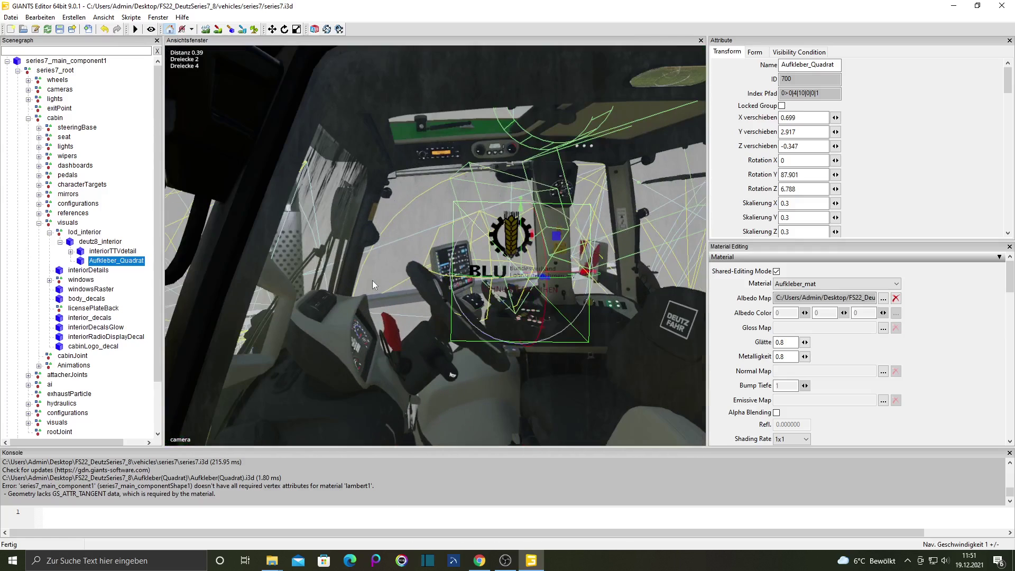
Enlarge the cab sticker by setting its X, Y and Z scale to 0.6
double_click(786, 204)
text(6)
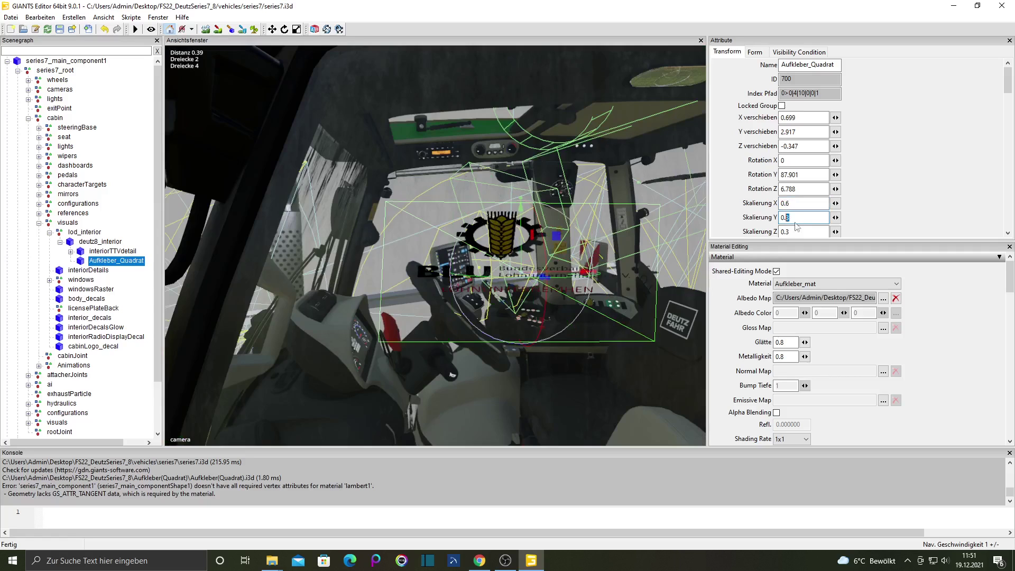
text(66)
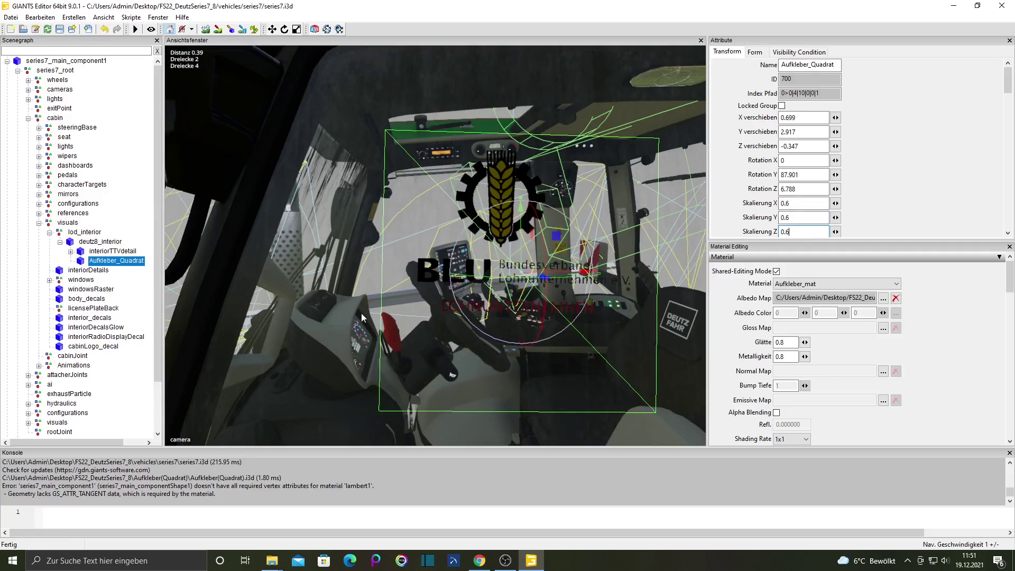
Lower the sticker to the bottom part of the cab door glass, at about X 0.793, Y 2.063, Z -0.129
scroll(357, 316, down, 5)
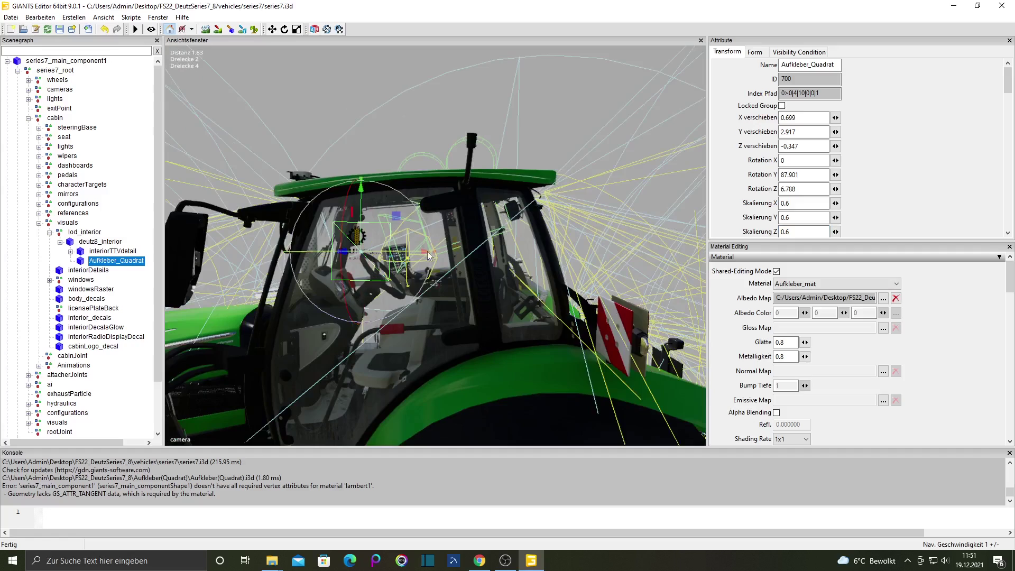
scroll(353, 318, up, 5)
drag(377, 313, 373, 353)
scroll(374, 353, down, 1)
scroll(427, 364, down, 4)
scroll(431, 354, up, 4)
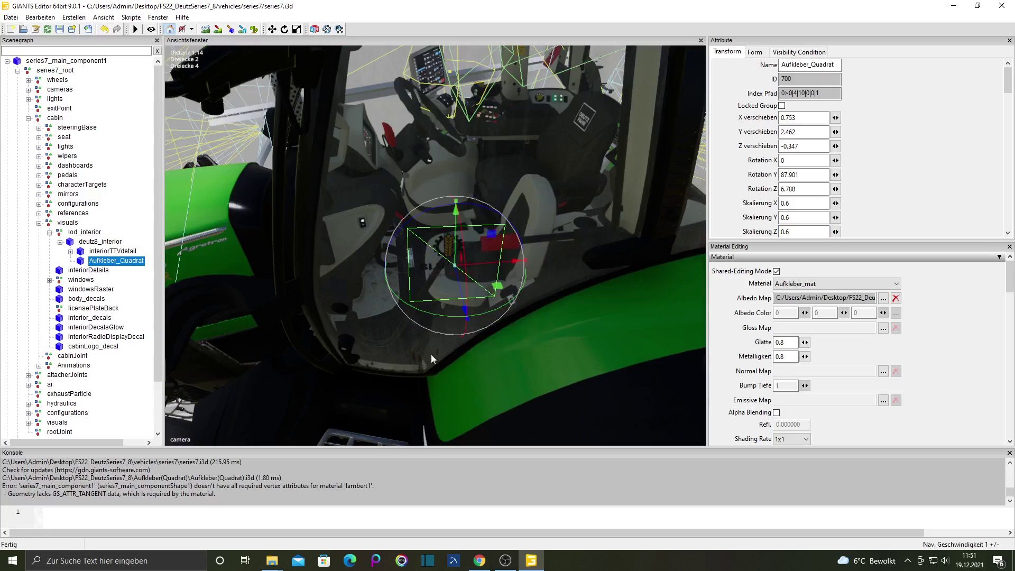
drag(455, 228, 455, 307)
drag(492, 343, 439, 363)
scroll(447, 378, up, 1)
middle_drag(447, 379, 285, 318)
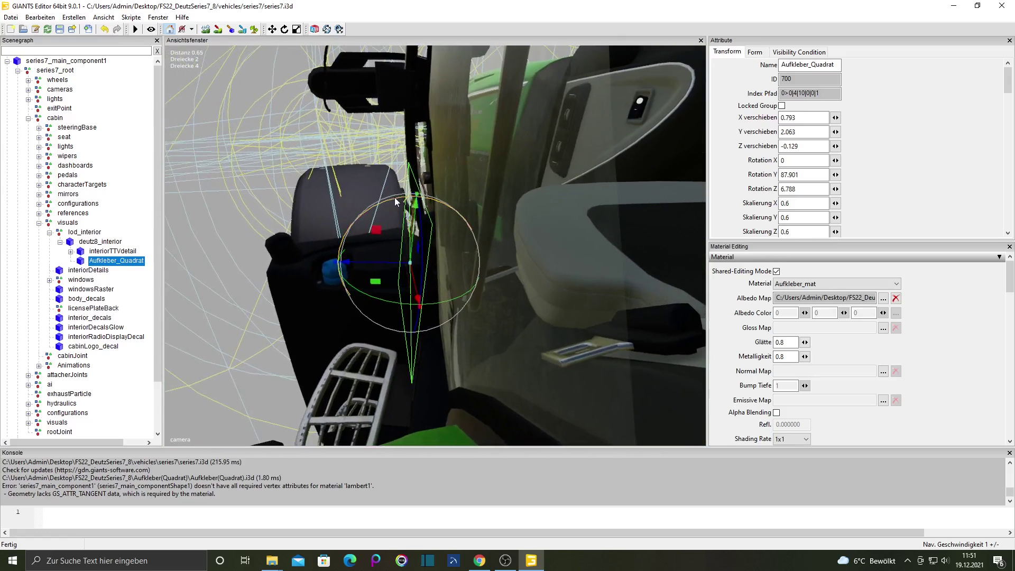
Align the sticker with the door glass at about X 0.727, Y 2.065, Z -0.136, rotated about 3.135, 84.44 and 1.598
drag(394, 198, 417, 259)
middle_drag(418, 264, 739, 287)
scroll(564, 296, up, 6)
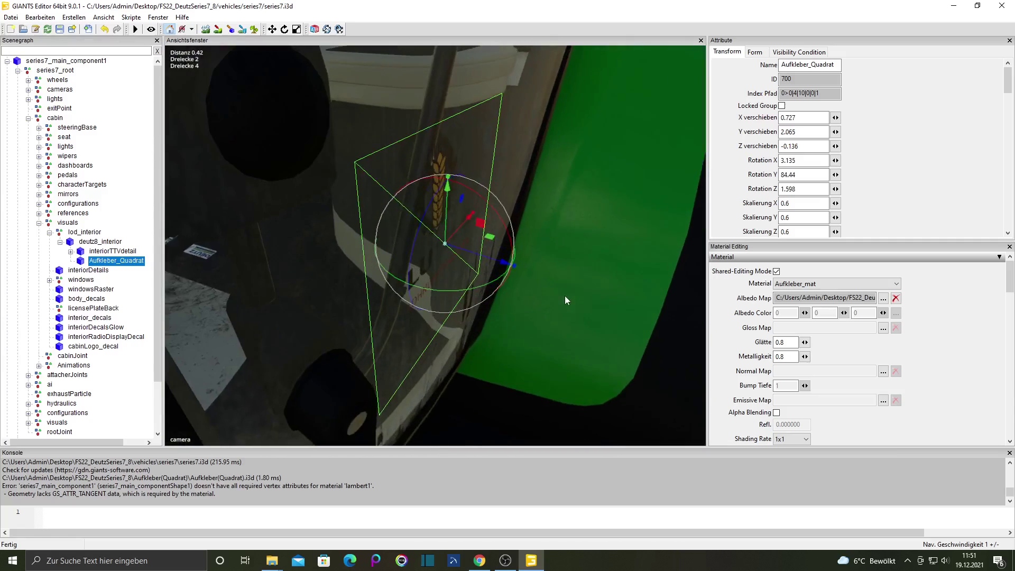
Fit the cab sticker to the door glass at about X 0.742, Y 2.064, Z -0.134, rotated about 1.811, 80.346 and 0.263
drag(491, 255, 459, 292)
drag(502, 269, 510, 265)
drag(474, 300, 503, 268)
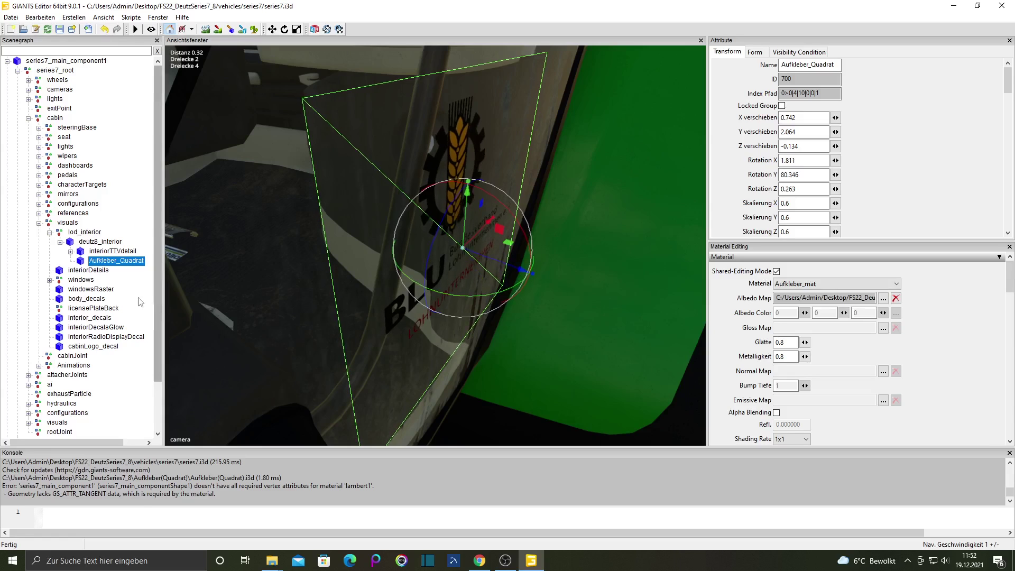
click(477, 322)
scroll(334, 275, down, 10)
scroll(326, 286, up, 10)
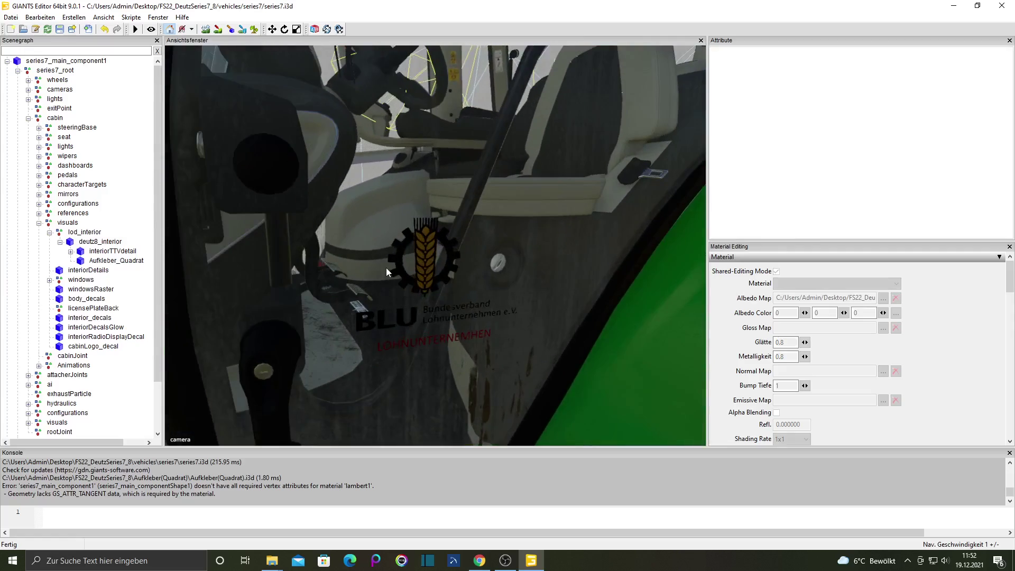
Collapse the cabin visuals, series7_root and series7_main_component1 branches of the scene hierarchy
scroll(393, 288, down, 10)
scroll(394, 289, down, 5)
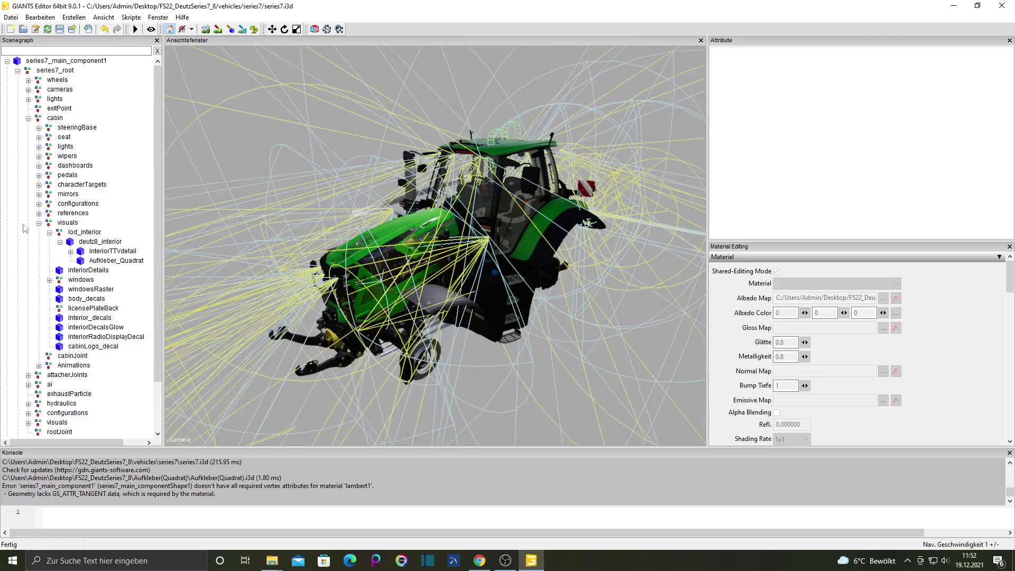
click(38, 224)
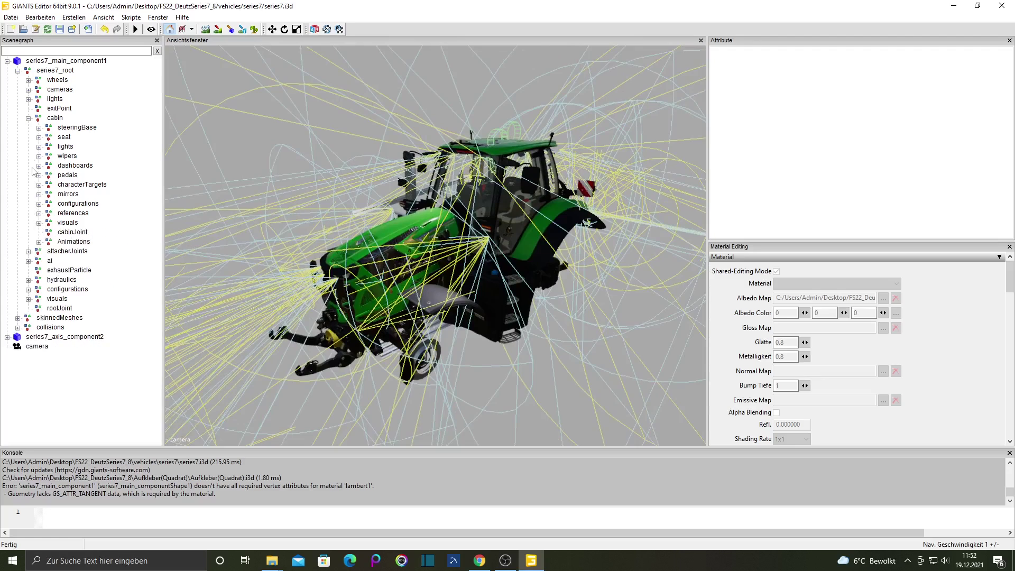
click(18, 71)
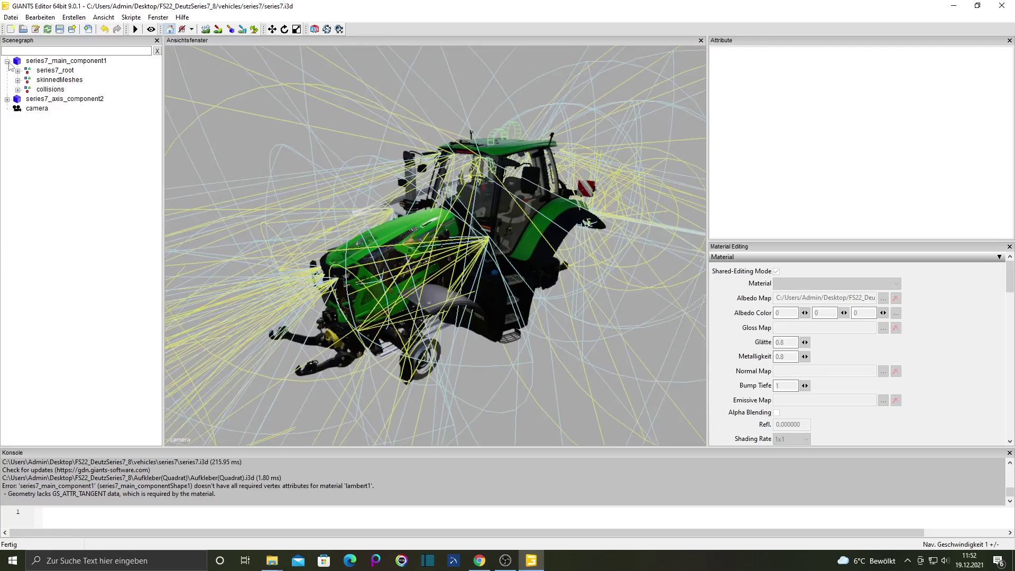
click(7, 61)
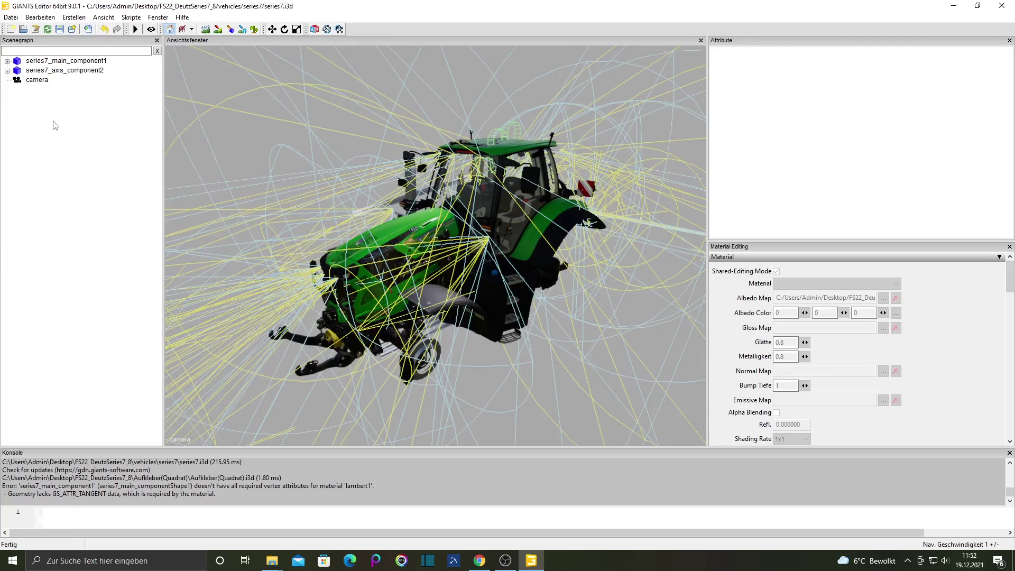
Switch the view to outdoorCamera and delete the separate top-level camera object from the scene
click(74, 18)
mouse_move(96, 19)
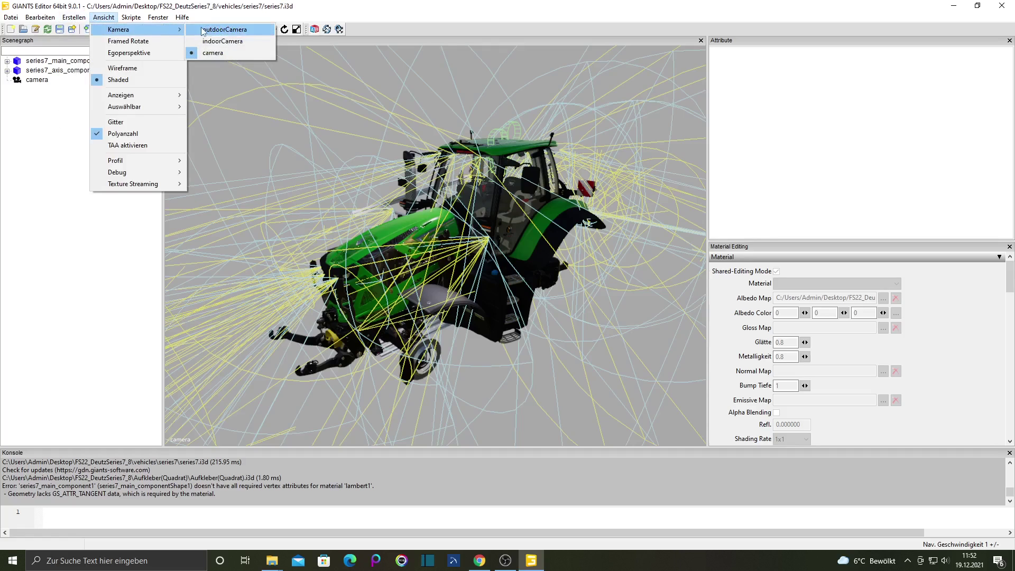
click(204, 31)
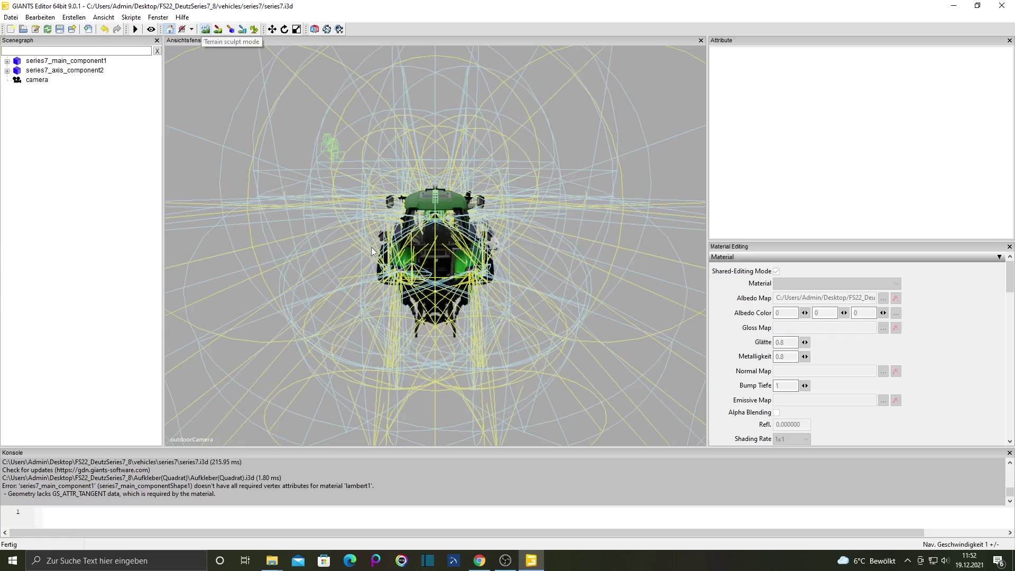
click(37, 80)
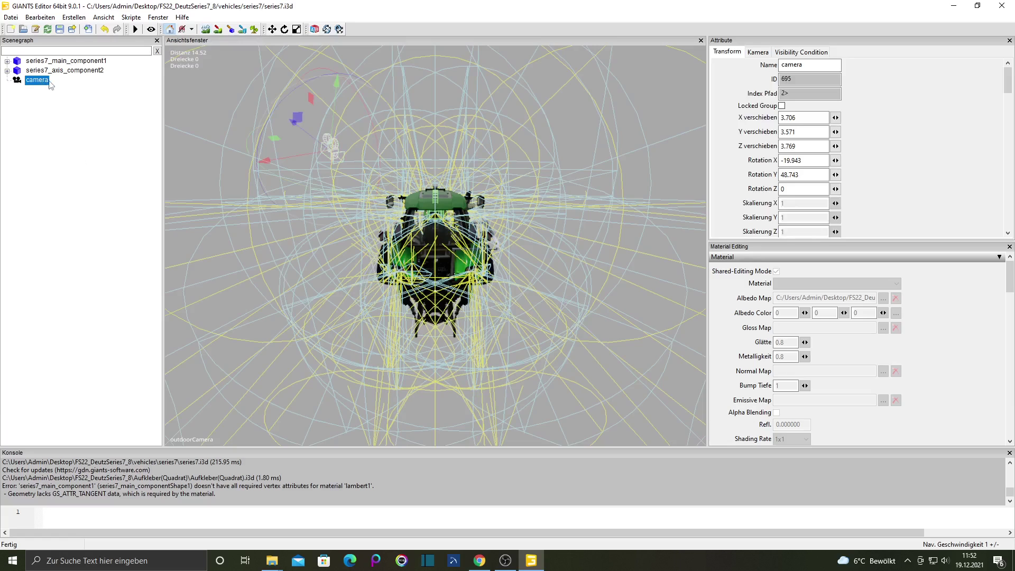
click(40, 16)
click(51, 114)
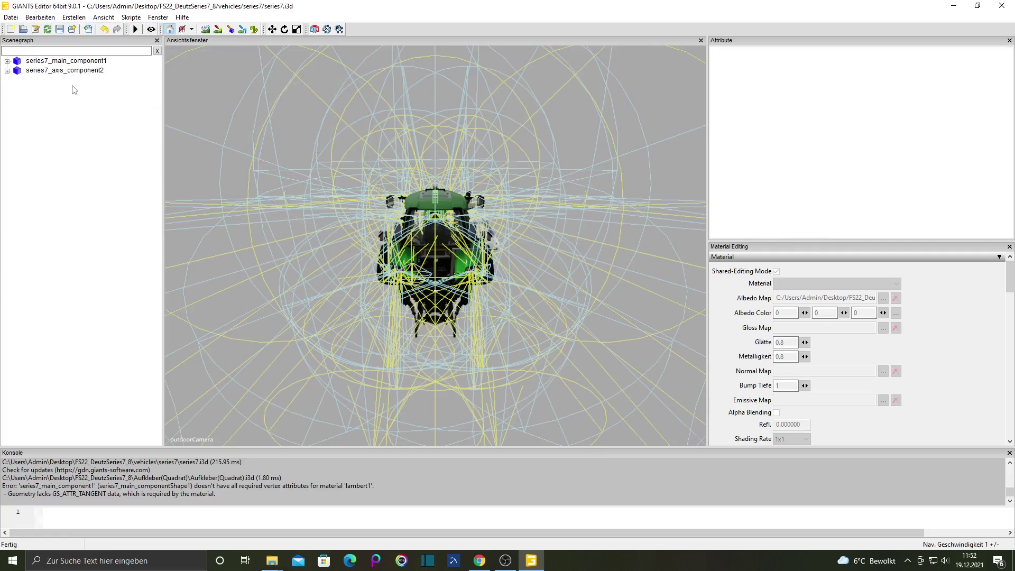
Save the series7.i3d scene, and close the editor and the series7 folder window
click(60, 29)
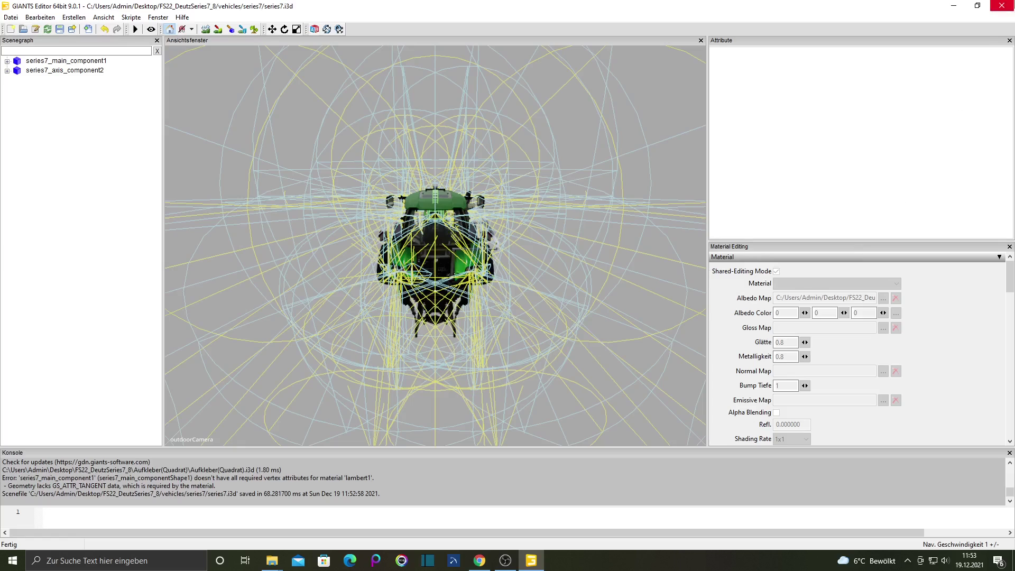
click(1002, 6)
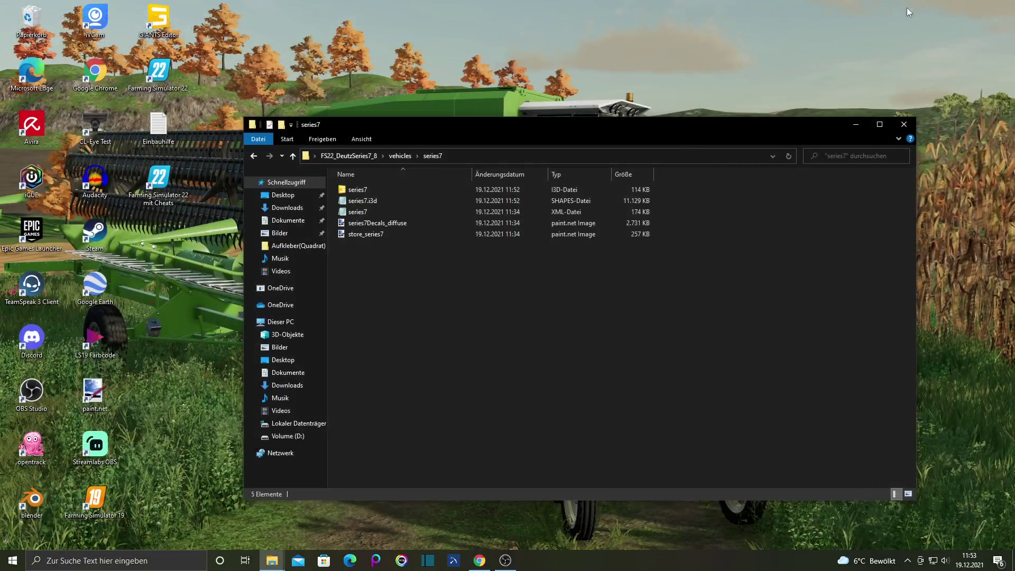
click(904, 124)
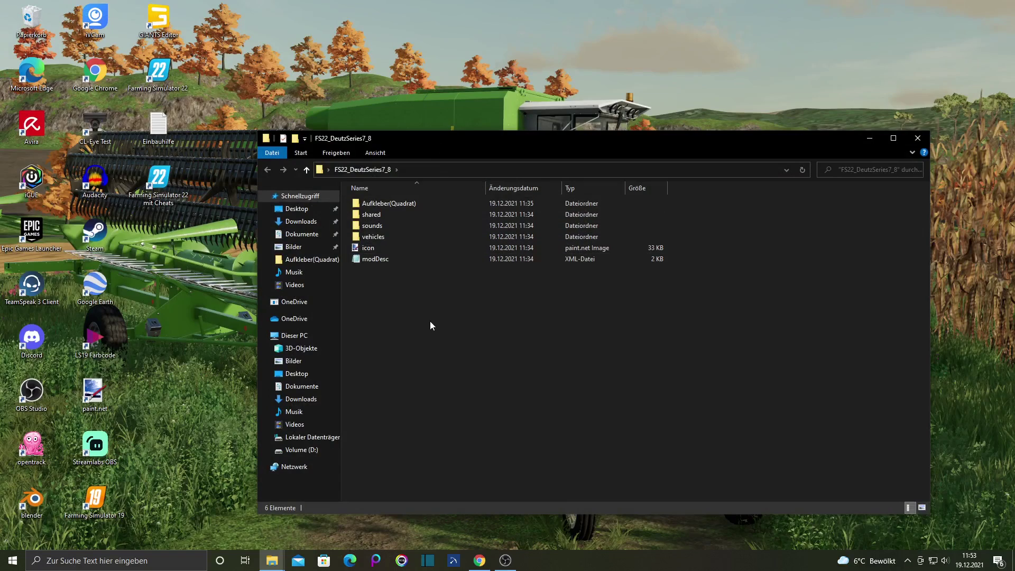
Compress all files and folders inside FS22_DeutzSeries7_8 into one ZIP archive
drag(432, 343, 400, 204)
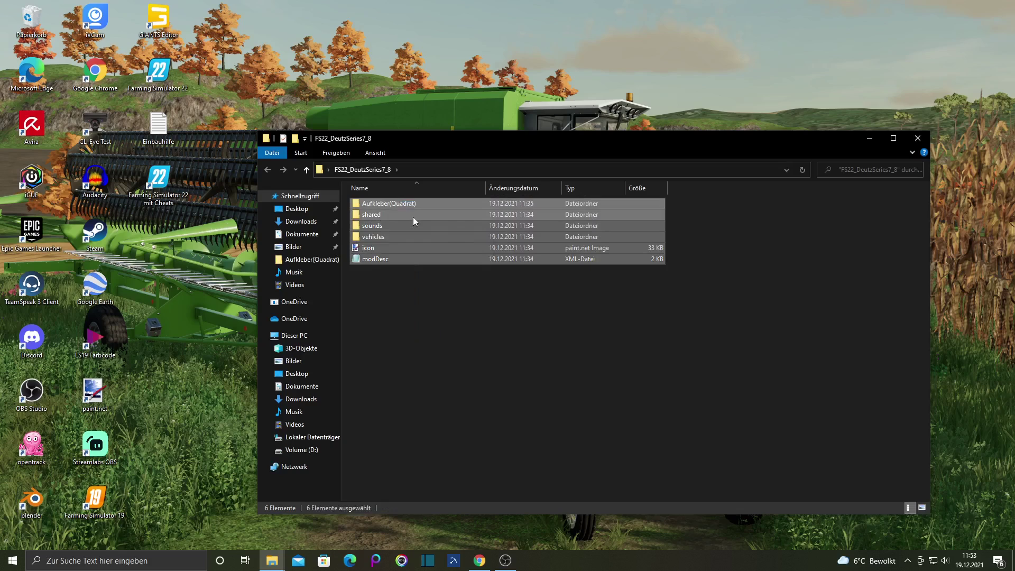
right_click(411, 224)
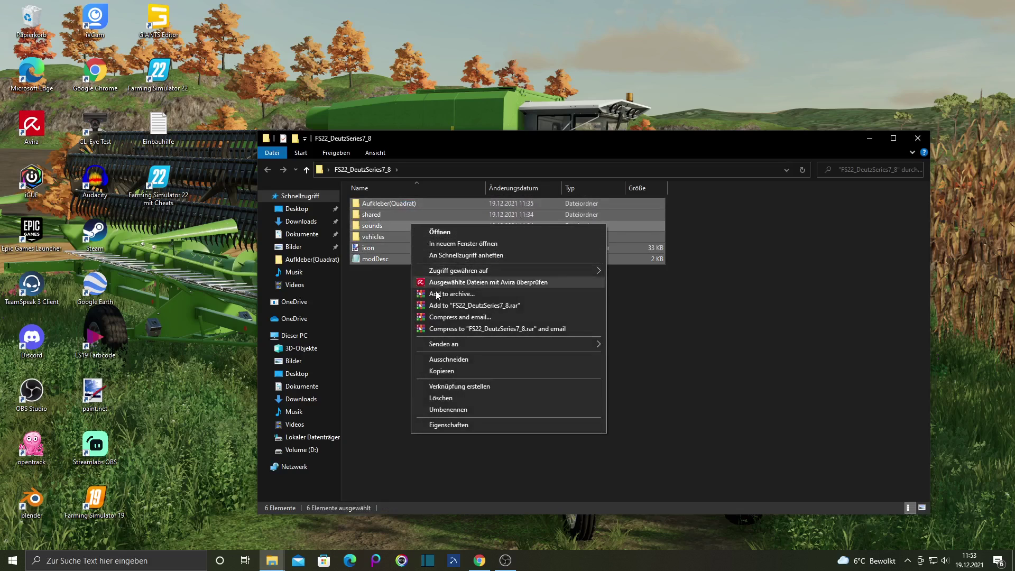
mouse_move(446, 346)
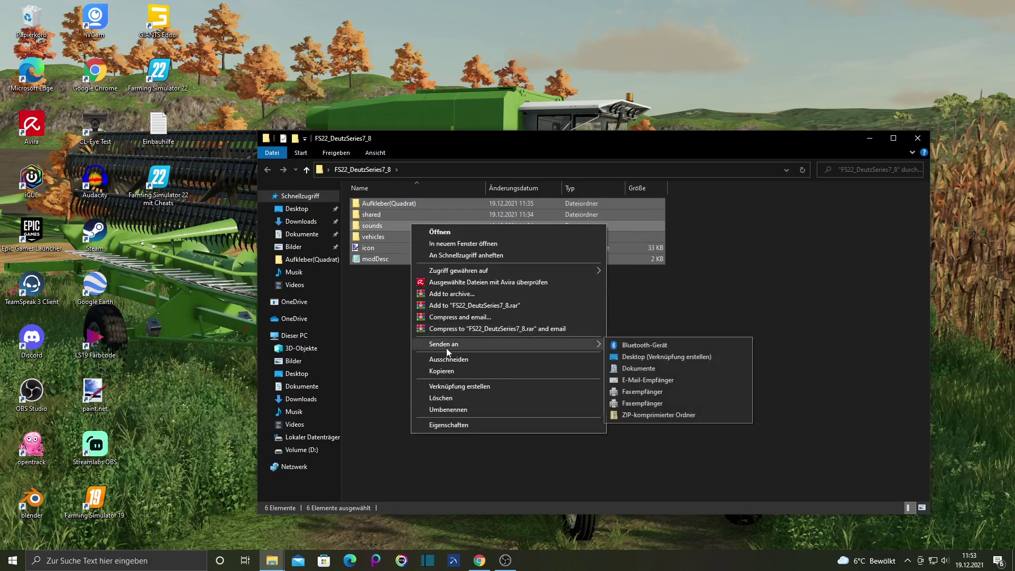
click(647, 416)
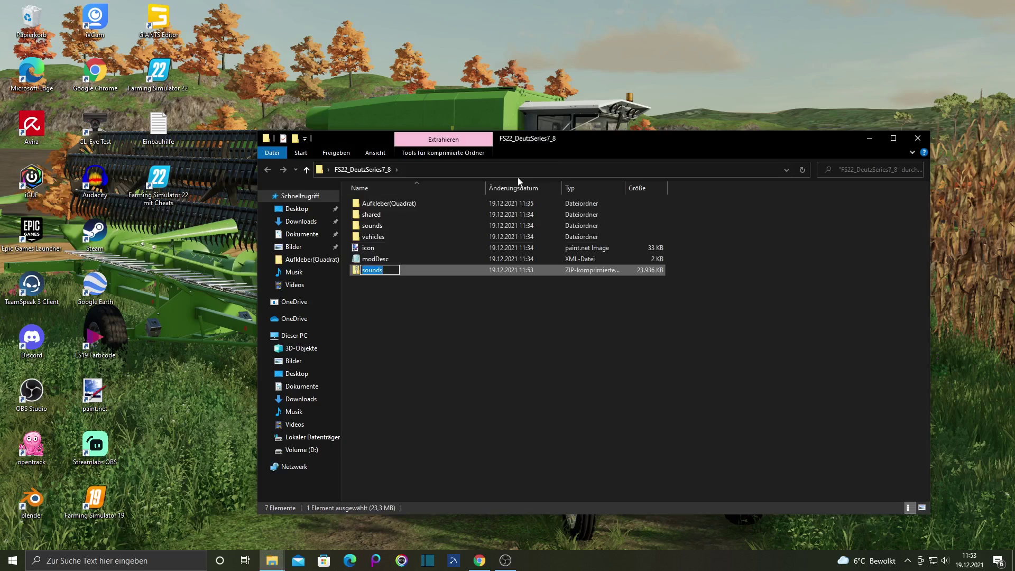
click(448, 299)
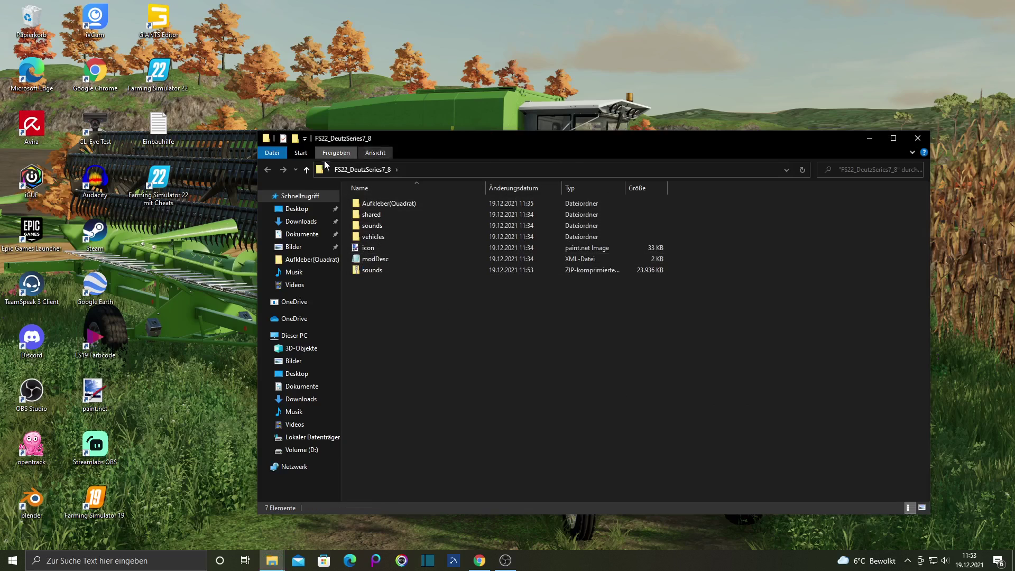
Copy the name of the FS22_DeutzSeries7_8 folder on the desktop without changing it
drag(458, 145, 454, 343)
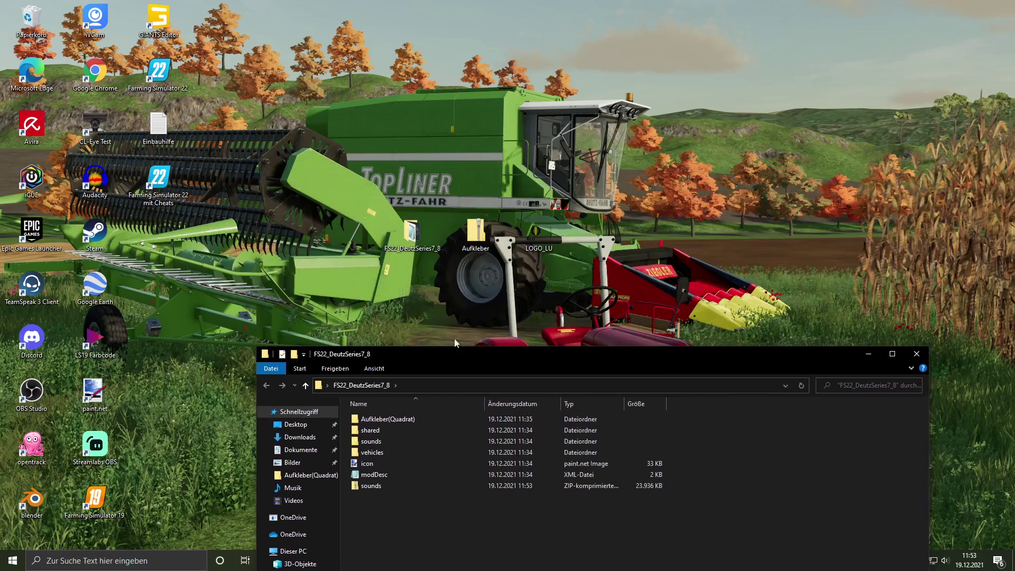
click(403, 234)
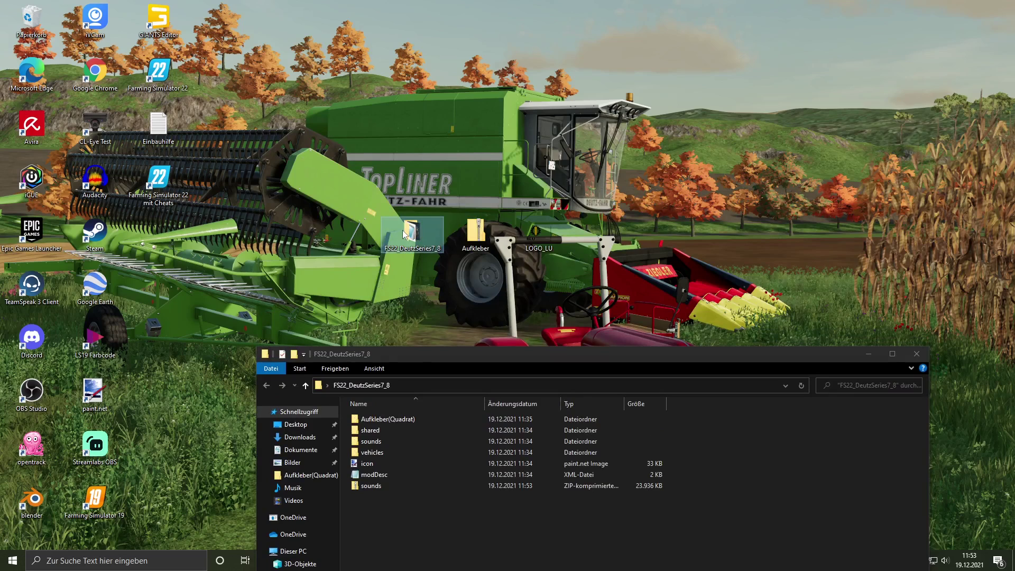
right_click(404, 234)
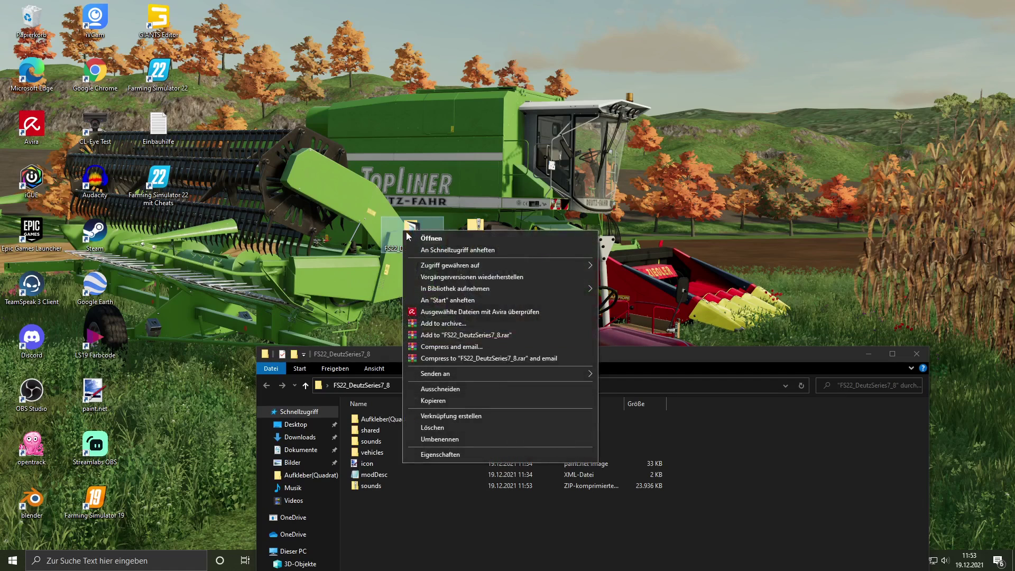
click(440, 441)
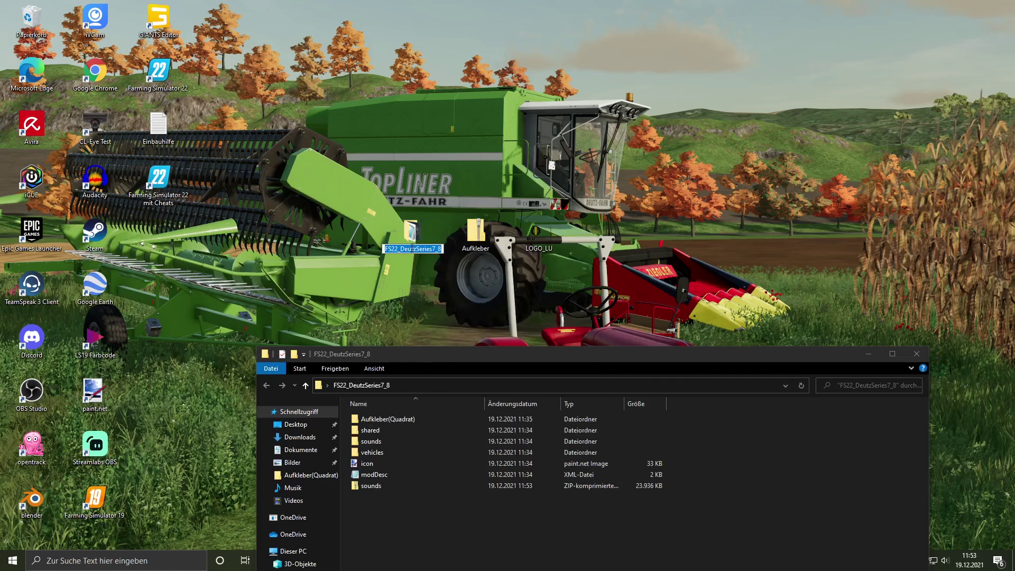
right_click(413, 249)
click(437, 284)
Rename the new sounds ZIP archive as FS22_DeutzSeries7_8 using the copied folder name
drag(410, 356, 416, 179)
click(392, 312)
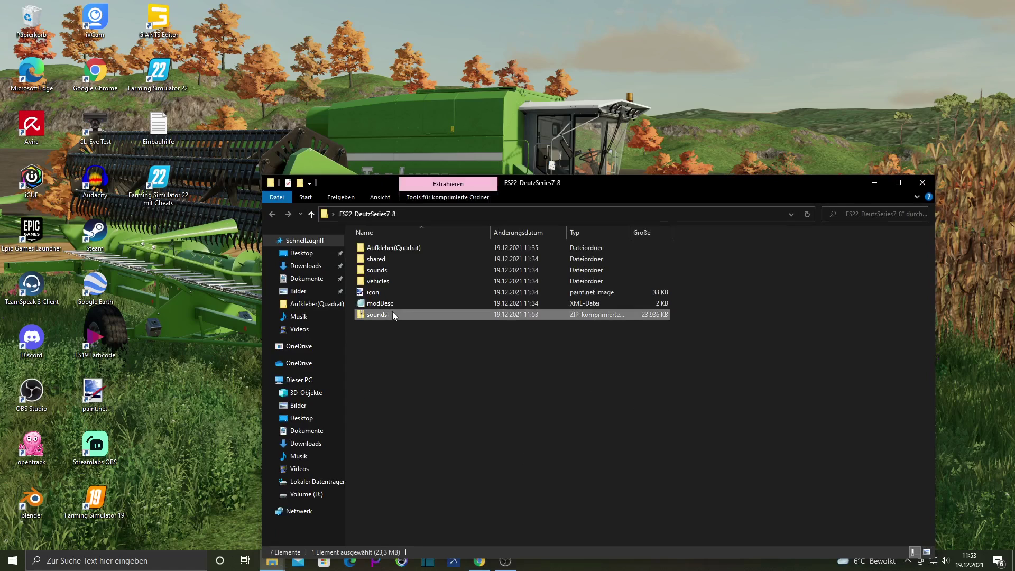
right_click(392, 314)
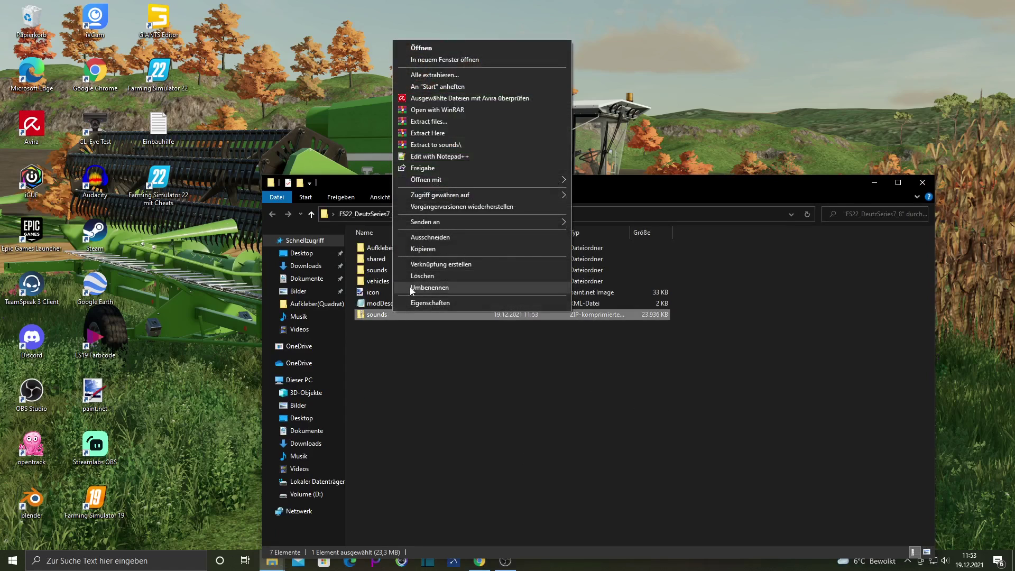
click(412, 289)
right_click(390, 314)
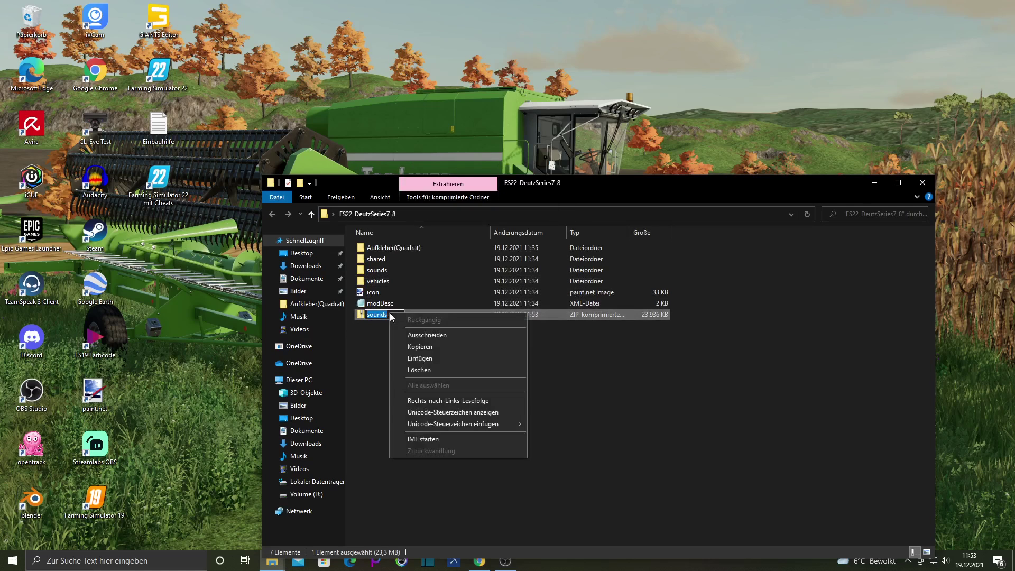
click(414, 356)
click(414, 343)
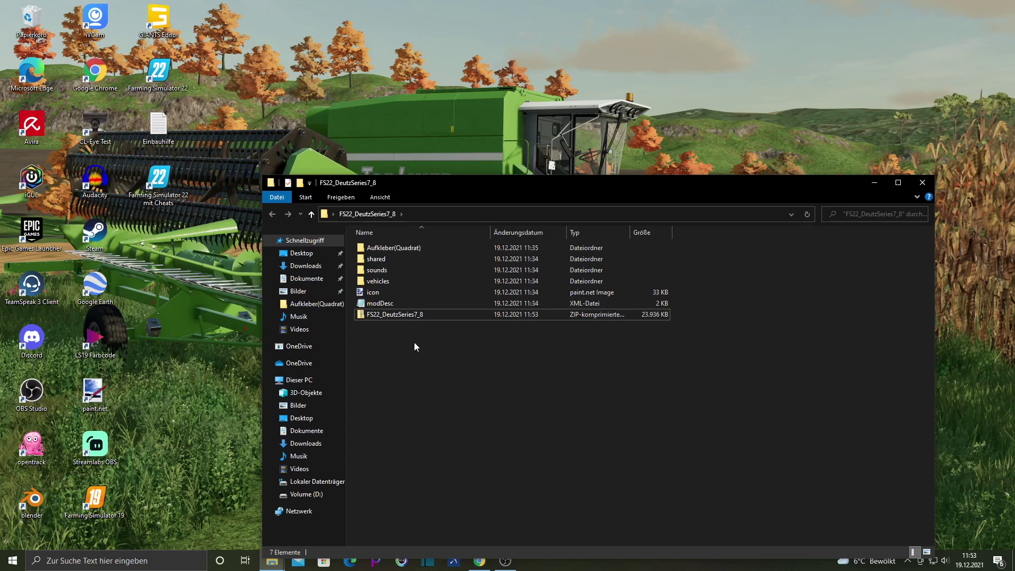
Move the FS22_DeutzSeries7_8 ZIP archive into Dokumente > My Games > FarmingSimulator2022 > mods and close the folder window
click(423, 315)
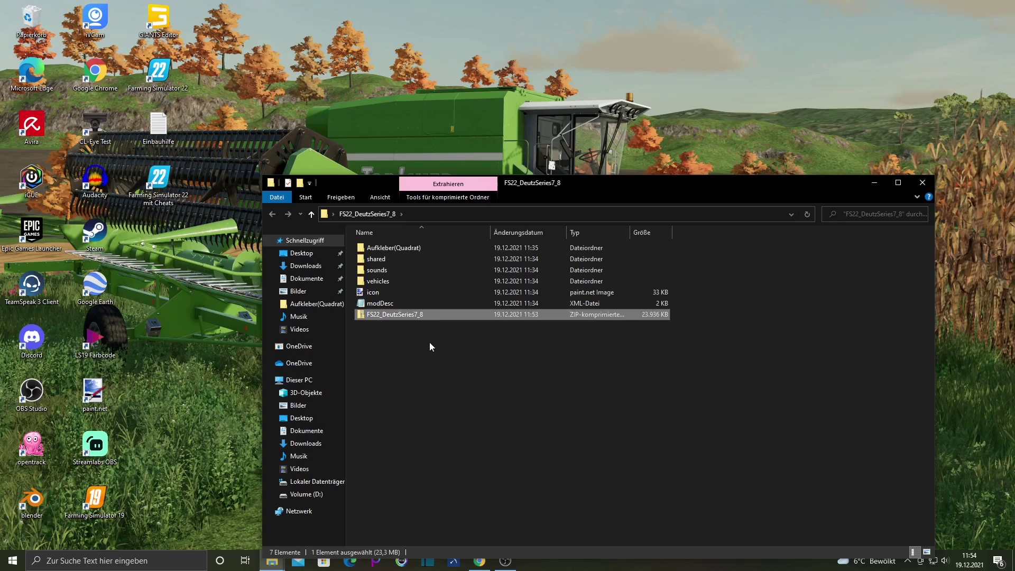
right_click(423, 317)
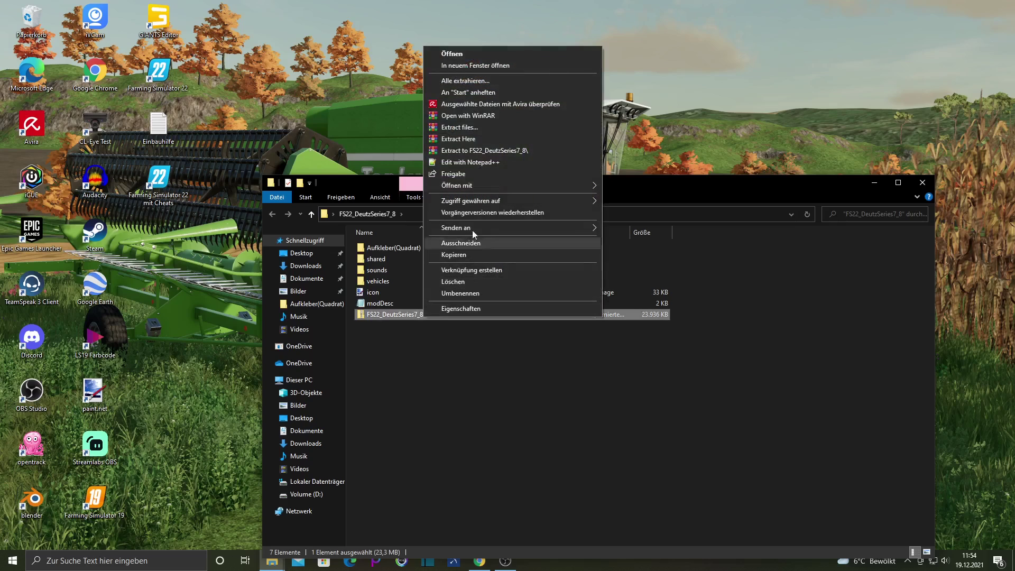
click(466, 256)
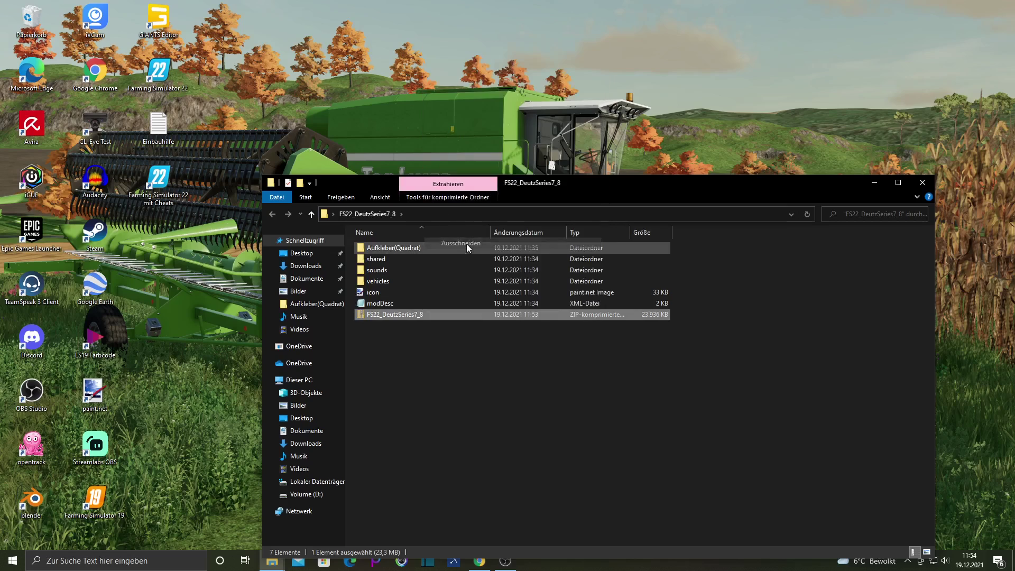
click(307, 278)
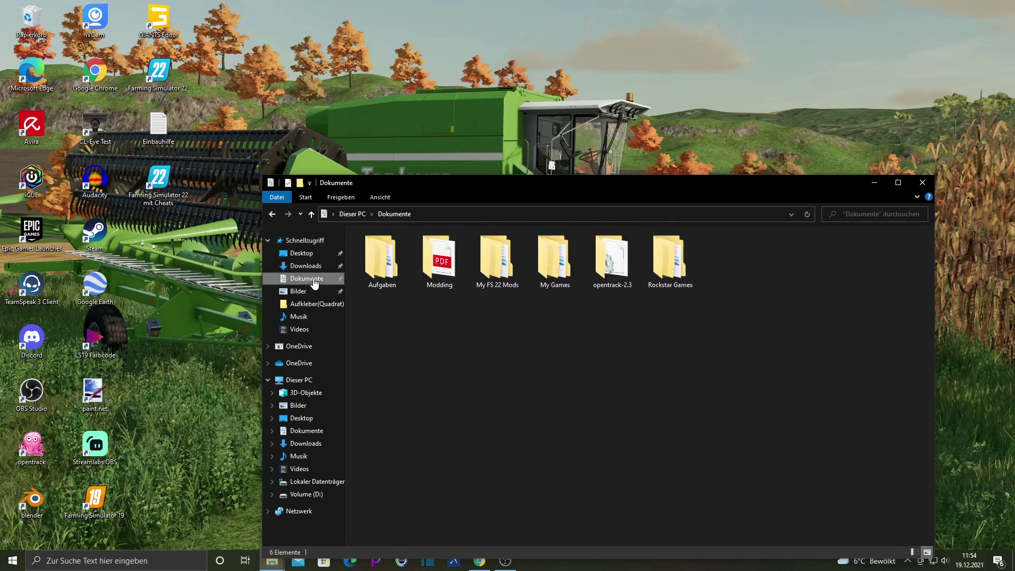
double_click(555, 260)
double_click(426, 260)
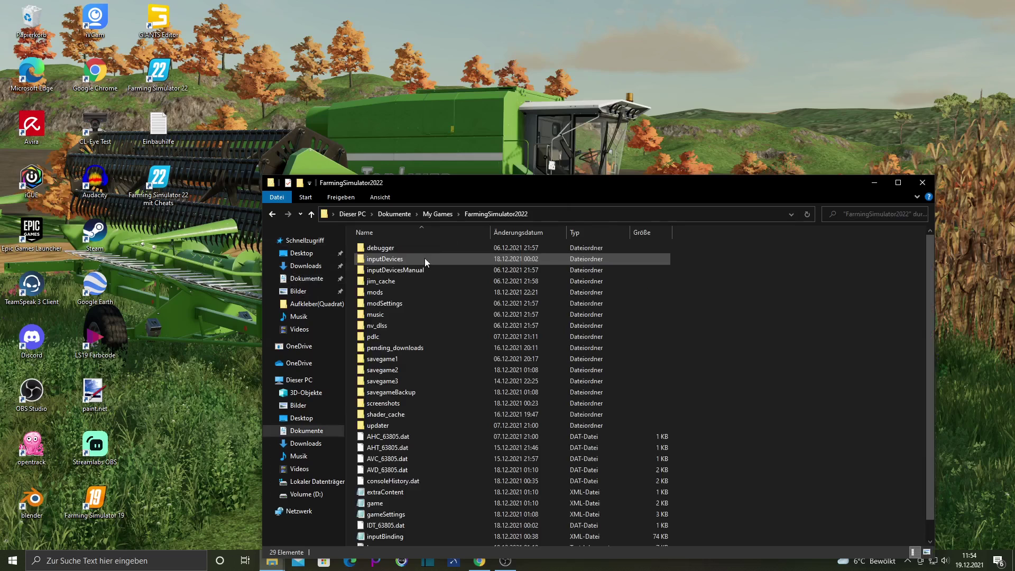
double_click(403, 294)
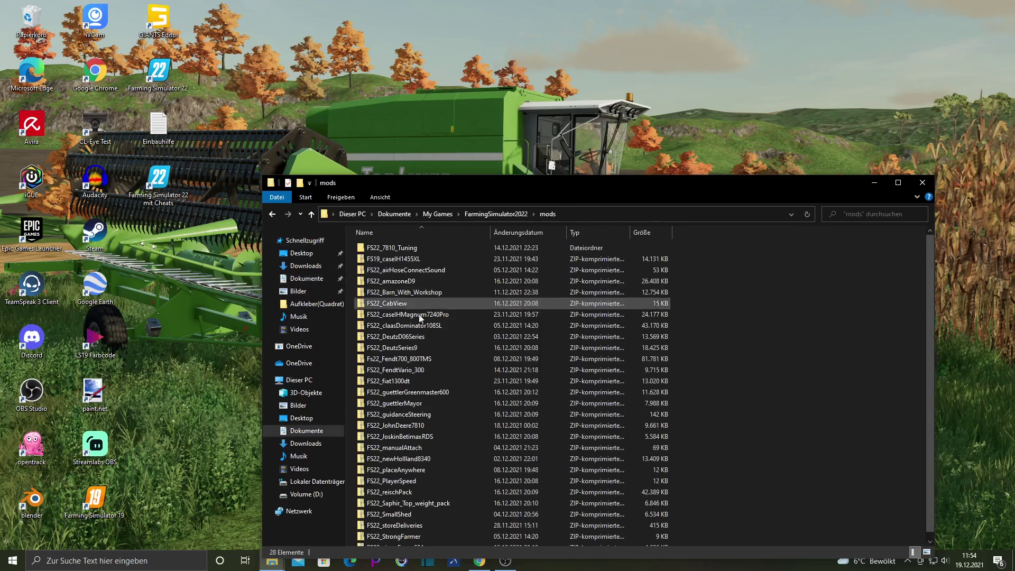
right_click(697, 321)
click(730, 409)
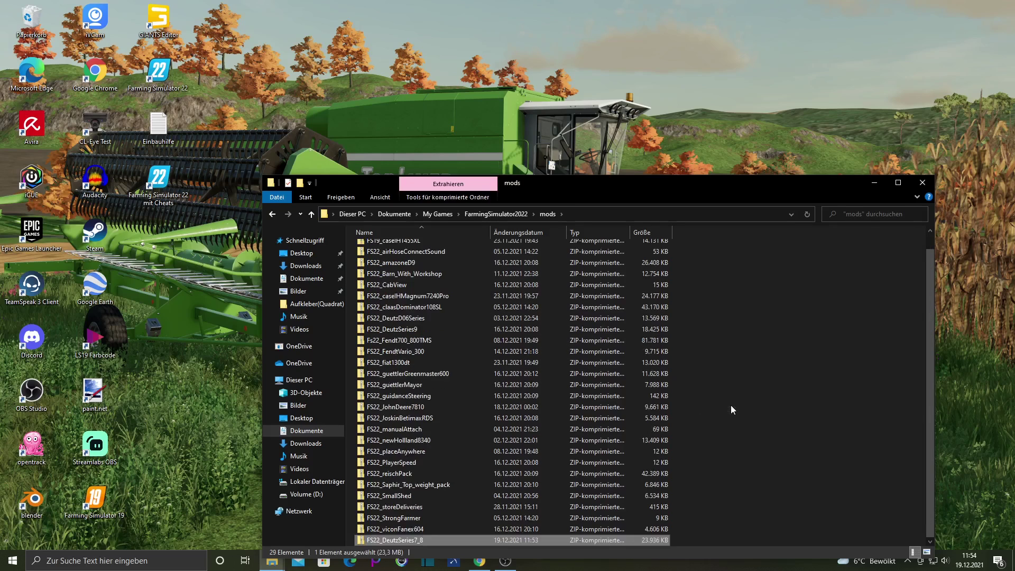
click(729, 371)
click(922, 181)
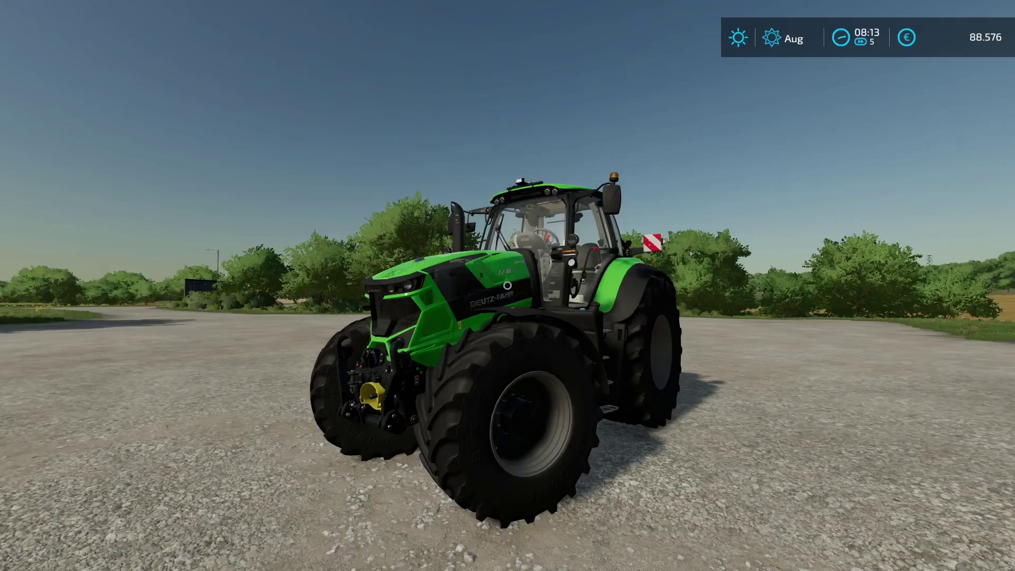
Walk up to the tractor in Farming Simulator 22 to inspect the stickers on the hood and cab door
key(w)
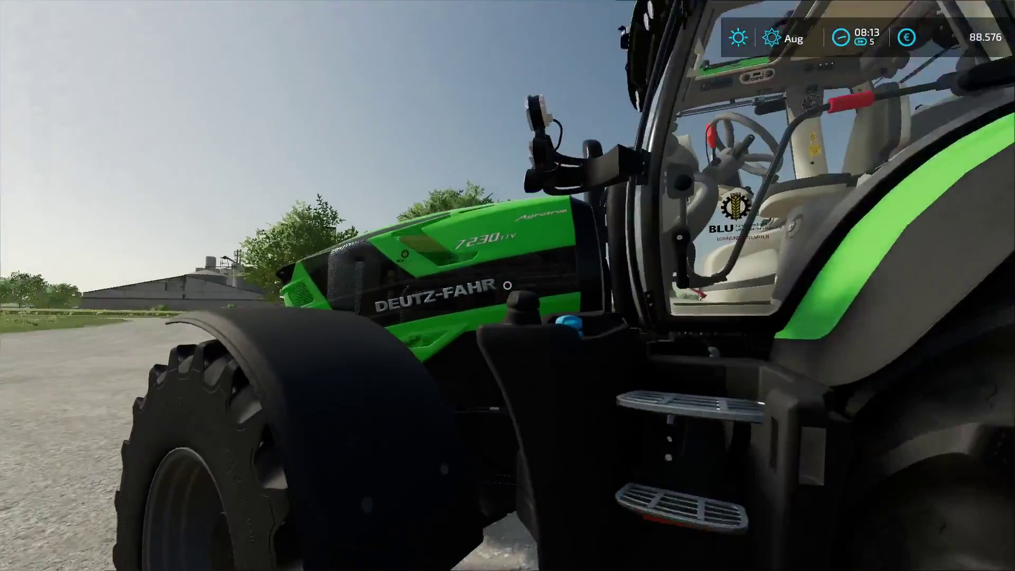
Examine the BLU logo stickers on the tractor's hood and cab door up close, finishing with a view from farther away
key(w)
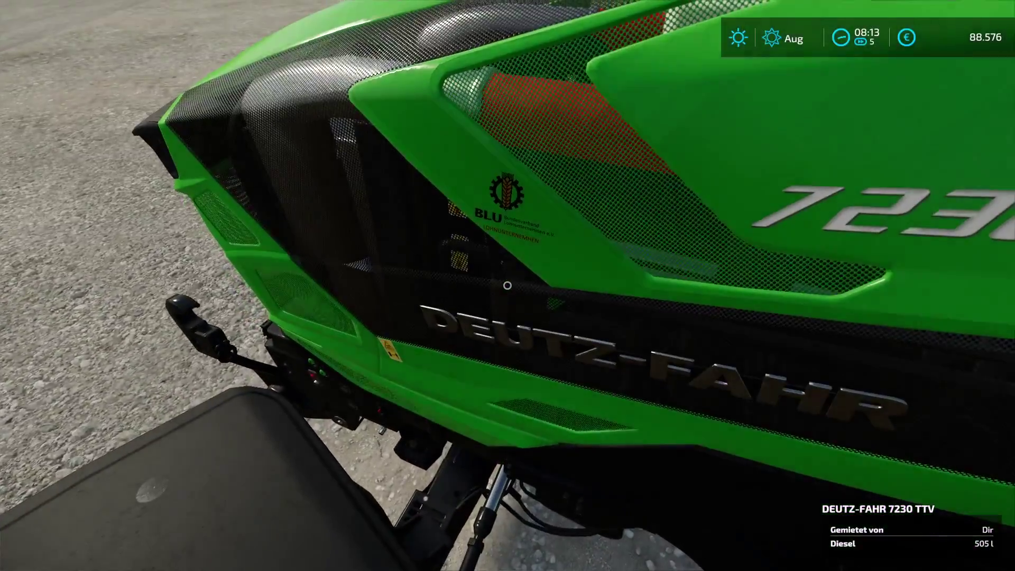
key(s)
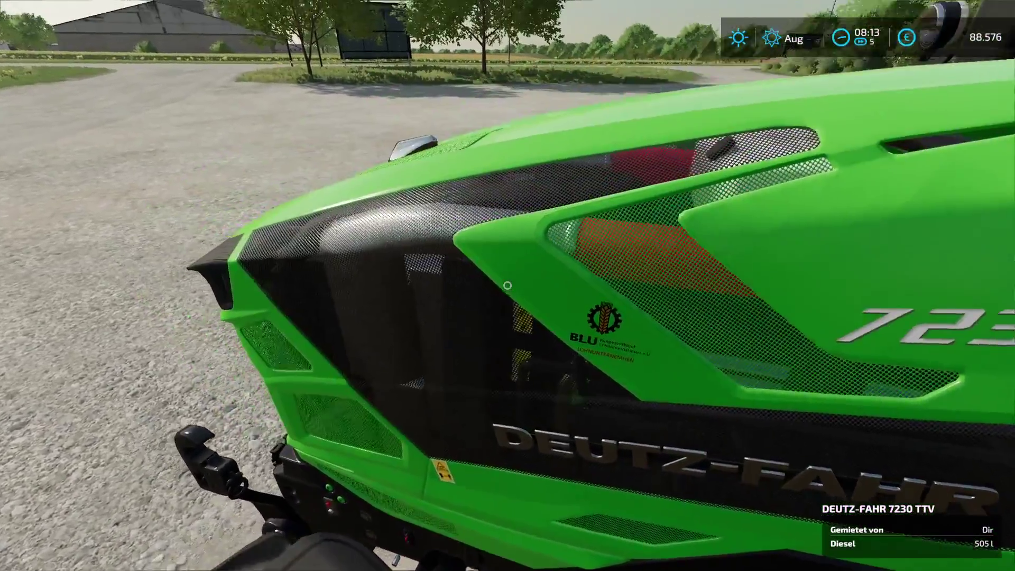
key(s)
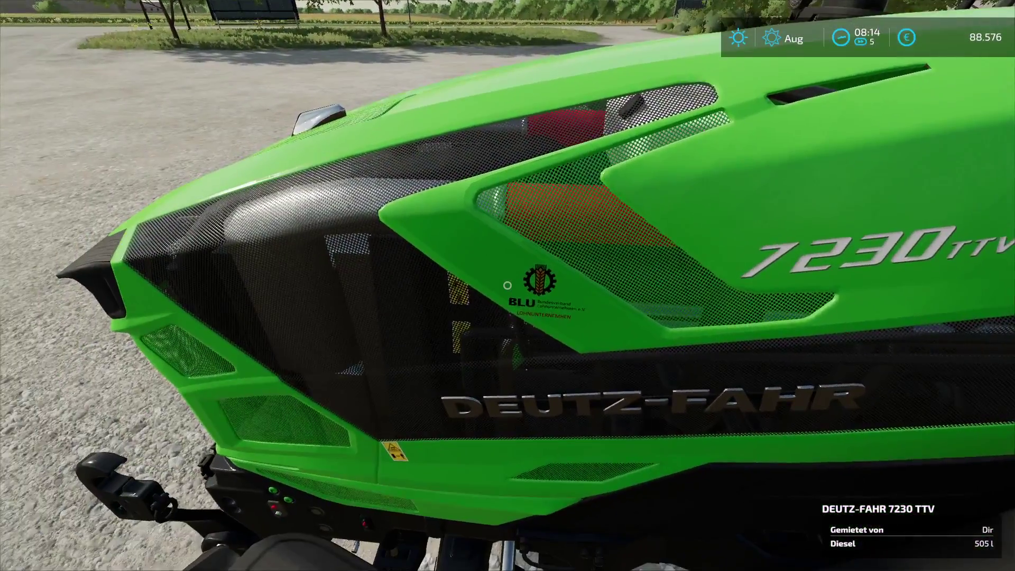
key(d)
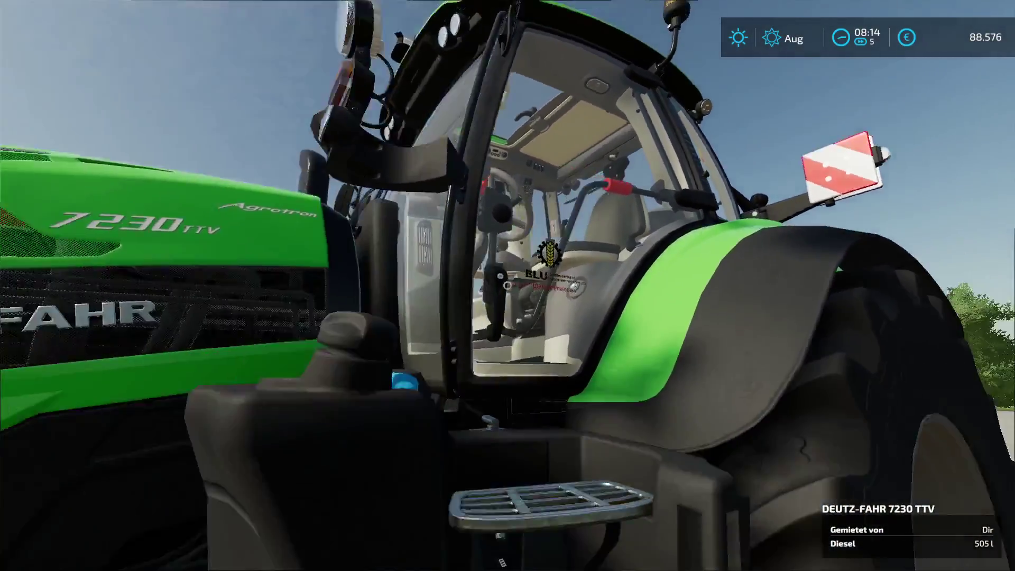
key(s)
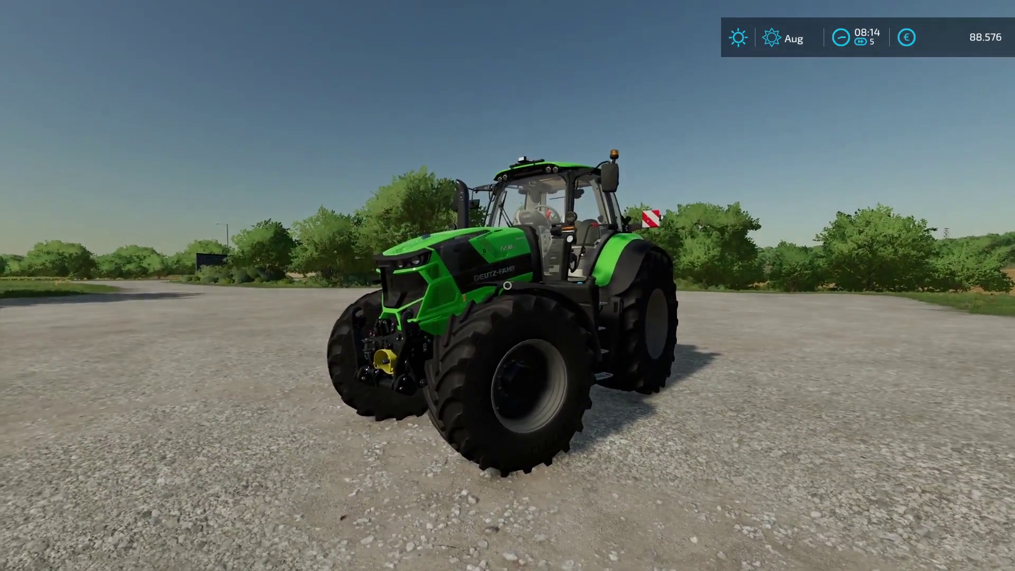
Enter the DEUTZ-FAHR 7230 TTV, drive it a short distance and examine the stickers from the outside camera
key(d)
key(w)
key(e)
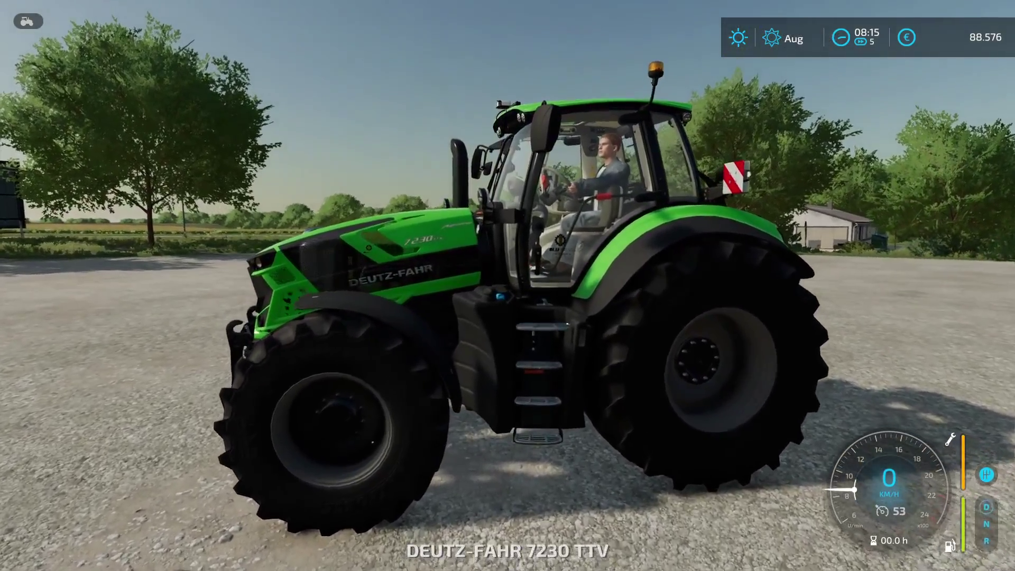
key(w)
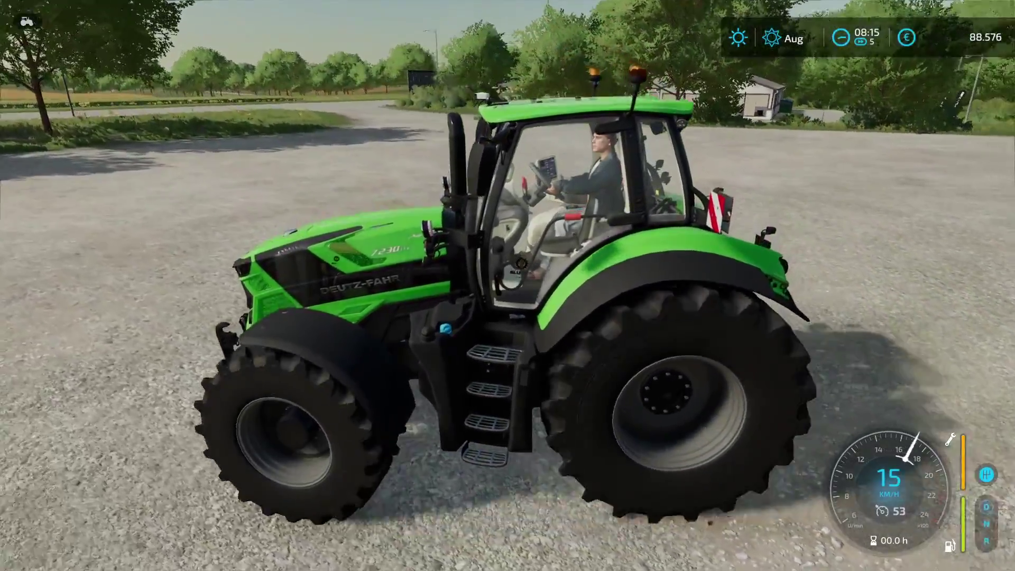
scroll(507, 286, up, 3)
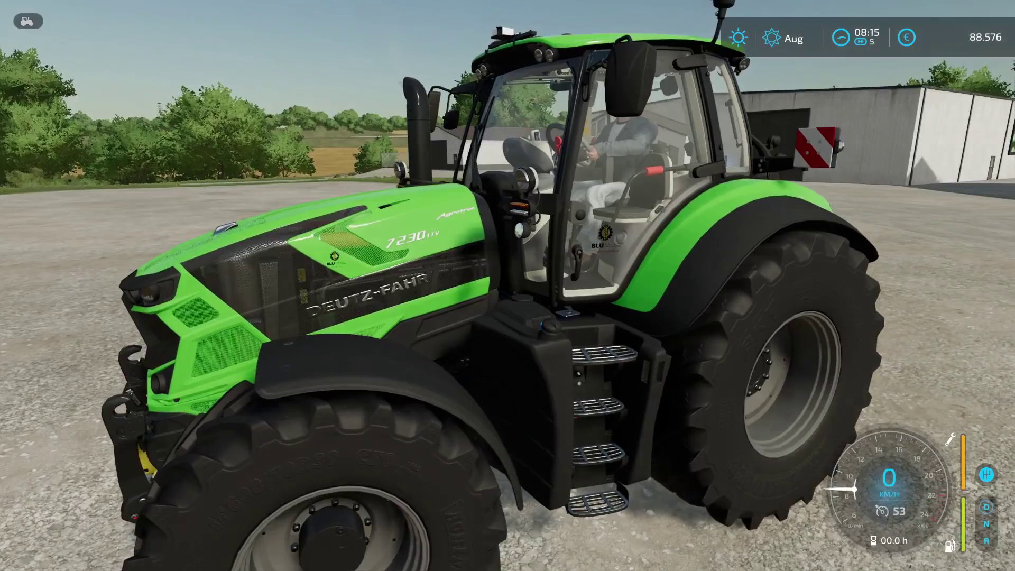
scroll(507, 285, down, 3)
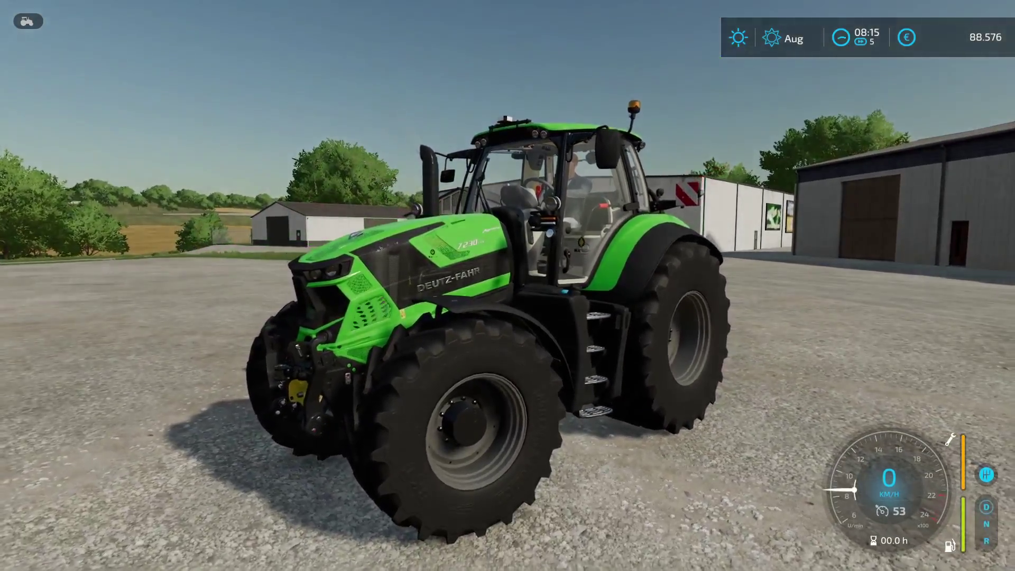
Get out of the tractor and view the whole vehicle on foot from its front corner
key(e)
key(s)
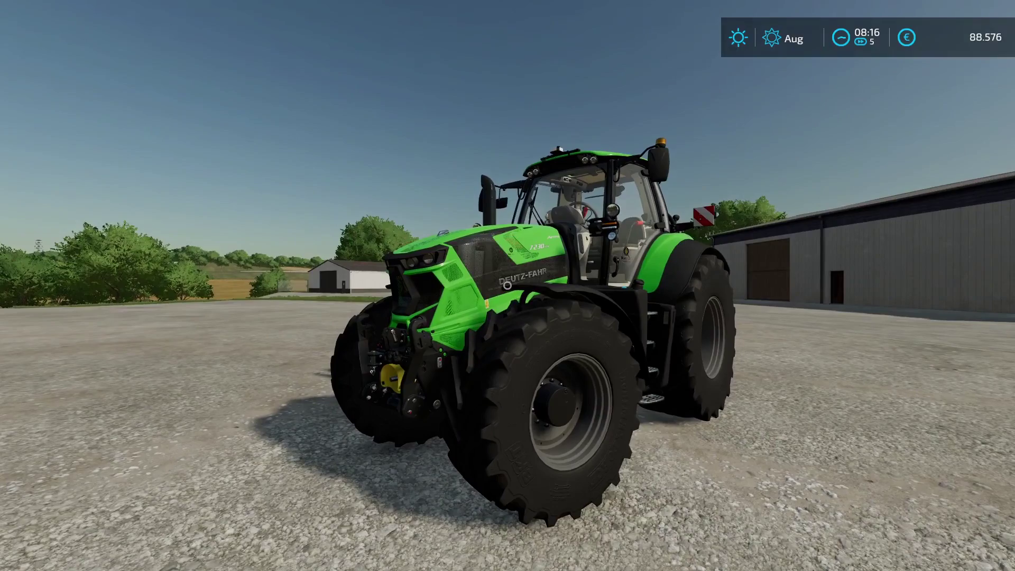
key(s)
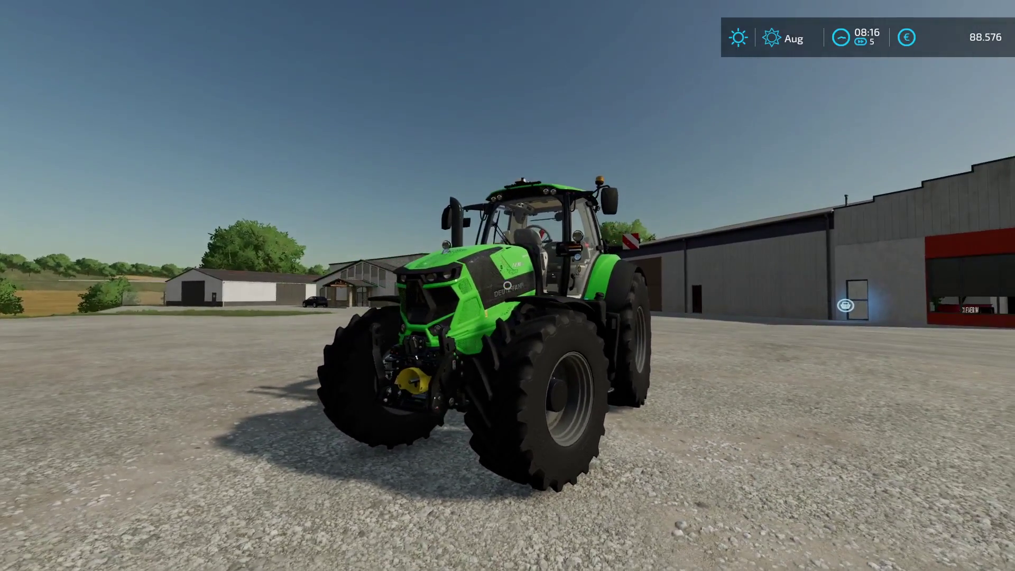
key(w)
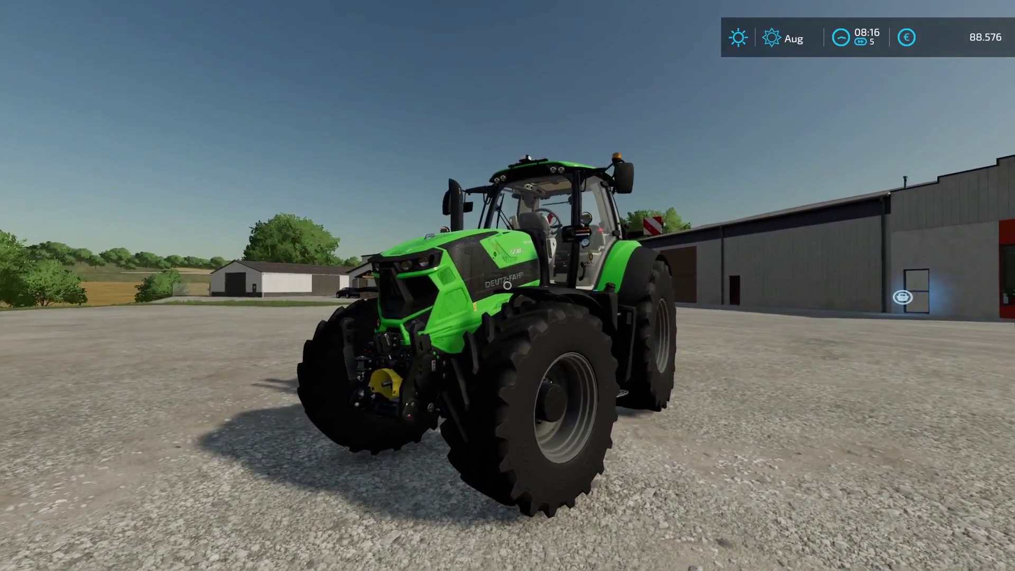